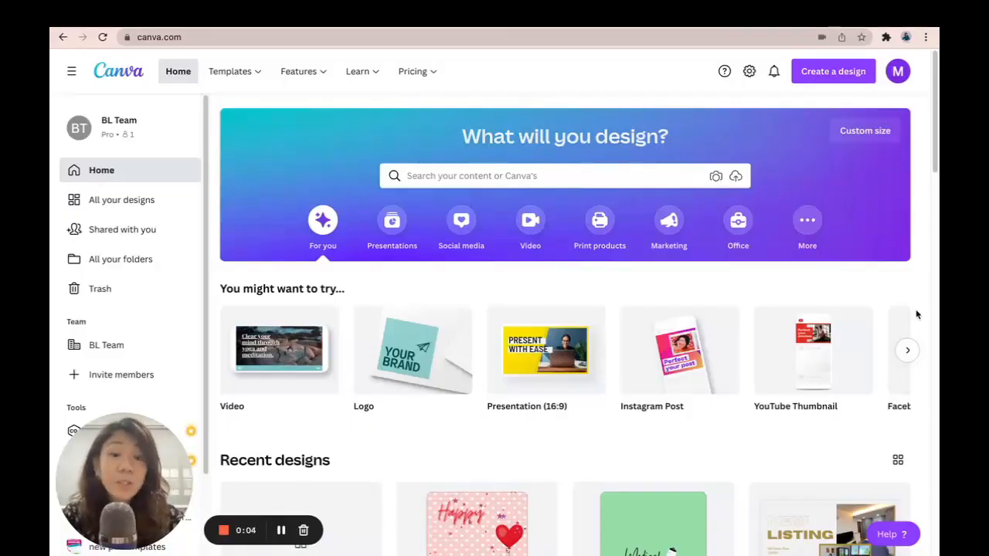
# Create a new custom-size design 11 in wide and 8.5 in high, measured in inches
pyautogui.click(847, 75)
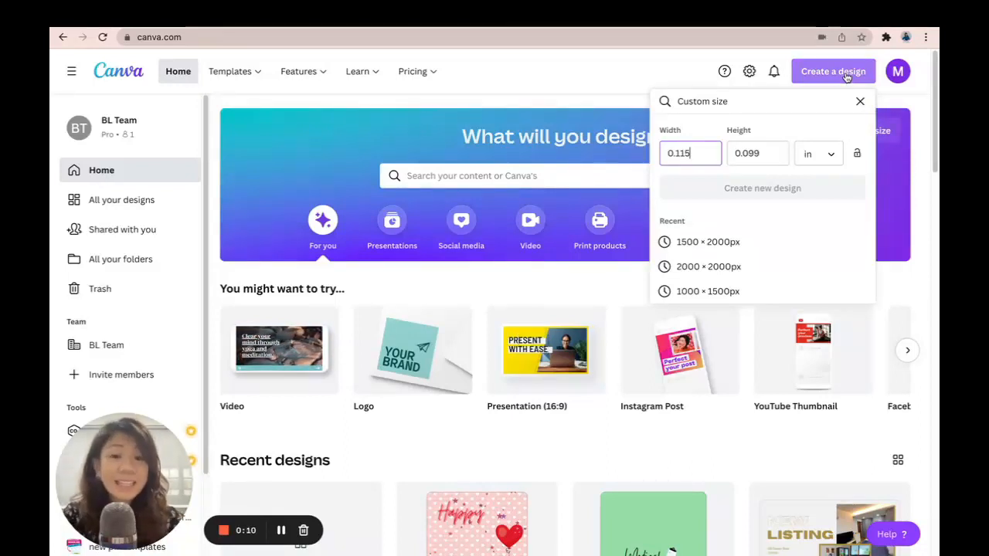
pyautogui.click(818, 158)
pyautogui.click(818, 157)
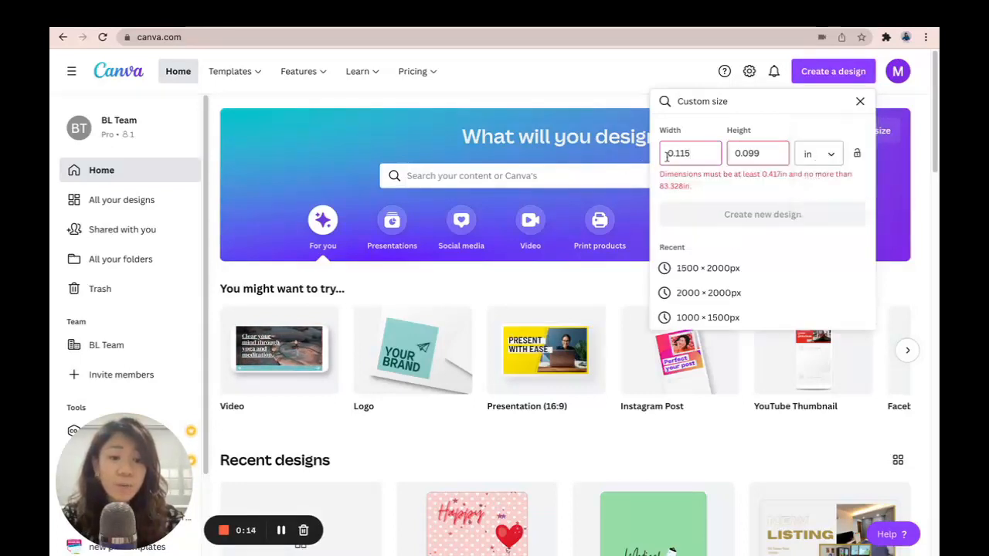
pyautogui.moveTo(669, 152); pyautogui.dragTo(700, 153)
pyautogui.write('11')
pyautogui.moveTo(764, 153); pyautogui.dragTo(724, 152)
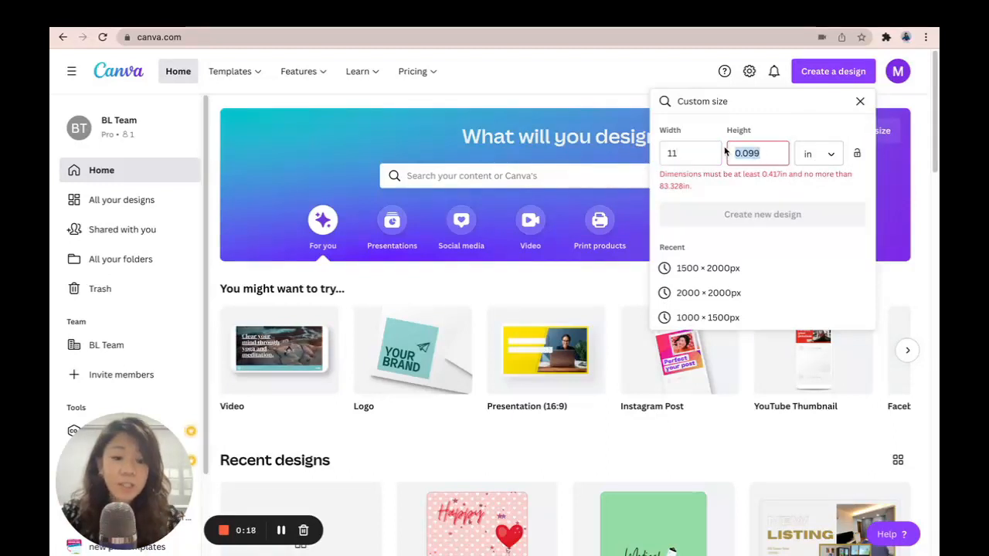
pyautogui.write('8.5')
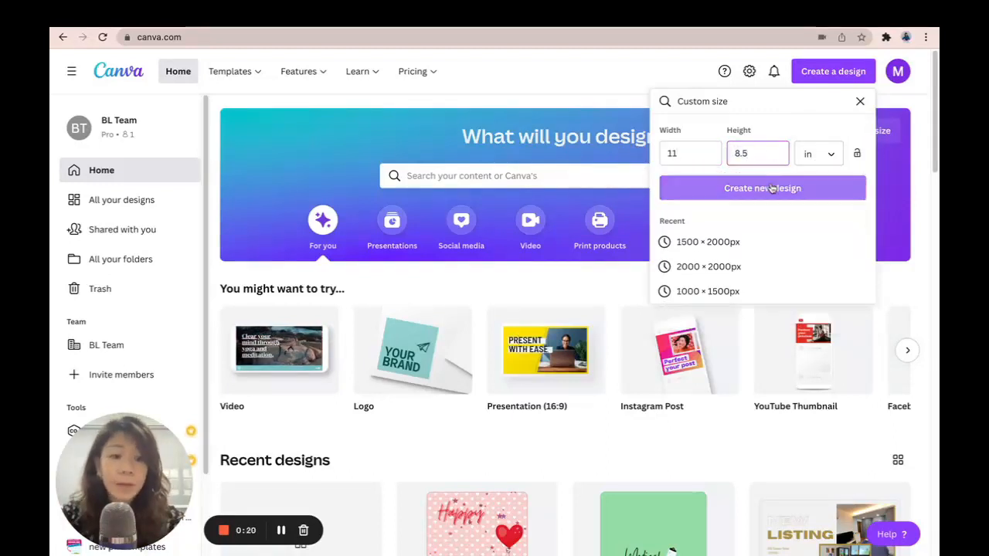
pyautogui.click(769, 188)
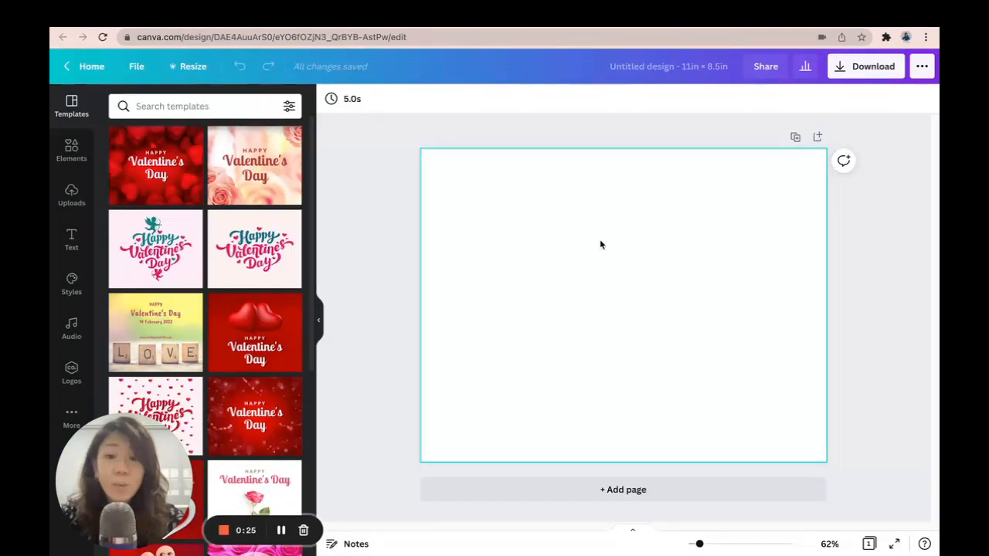
# Insert the plain black grid table from the Elements tables and place it near the page's upper-left corner
pyautogui.click(77, 160)
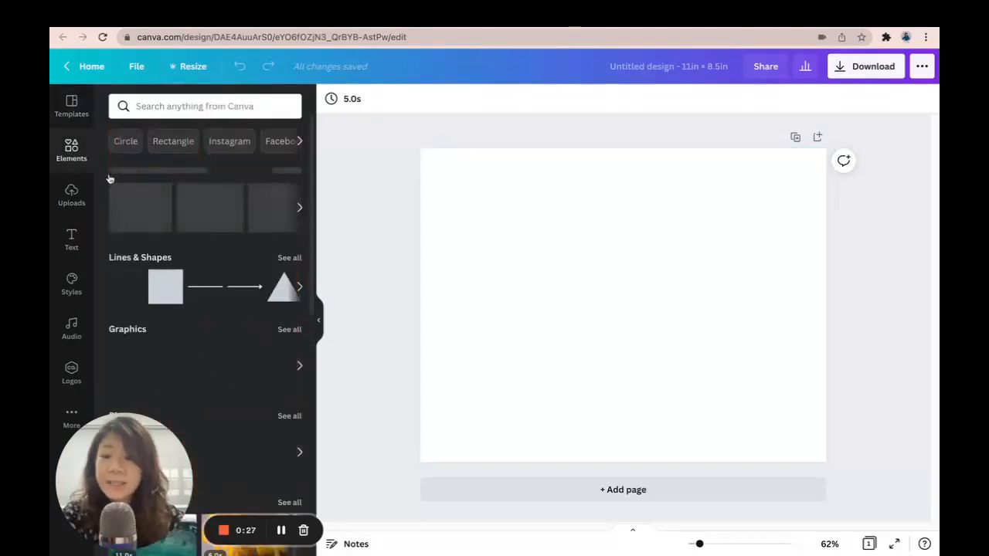
pyautogui.scroll(-5, 263, 296)
pyautogui.scroll(-3, 263, 295)
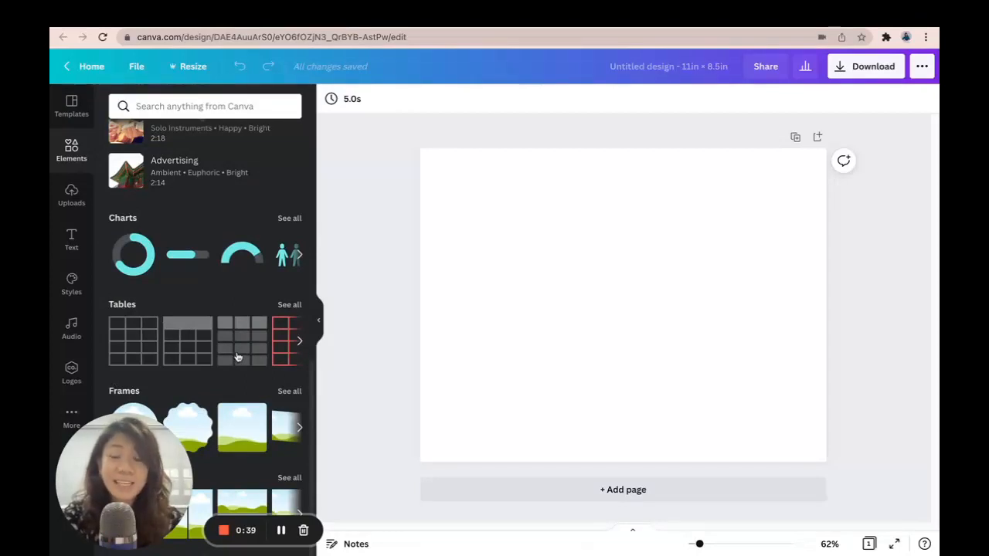
pyautogui.click(289, 305)
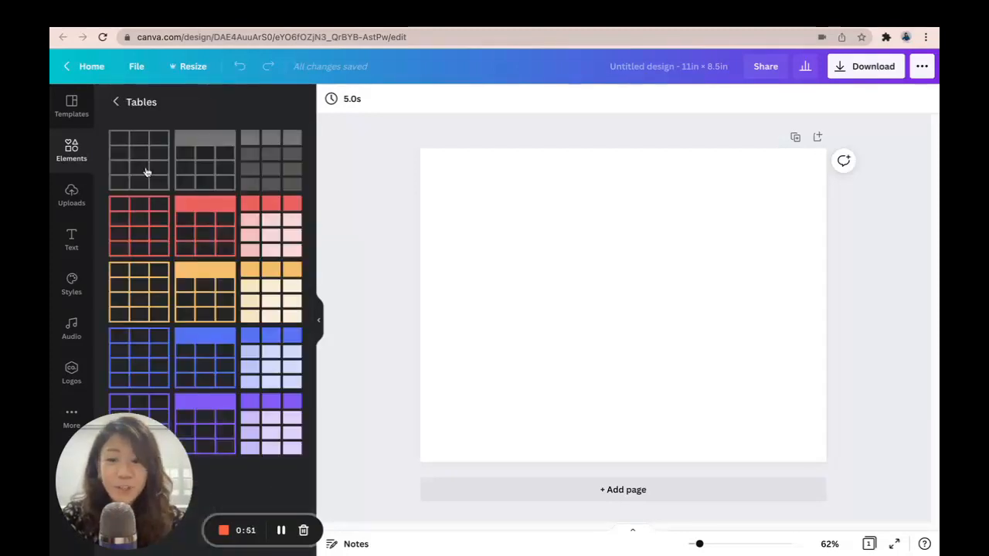
pyautogui.click(146, 172)
pyautogui.moveTo(510, 243); pyautogui.dragTo(451, 181)
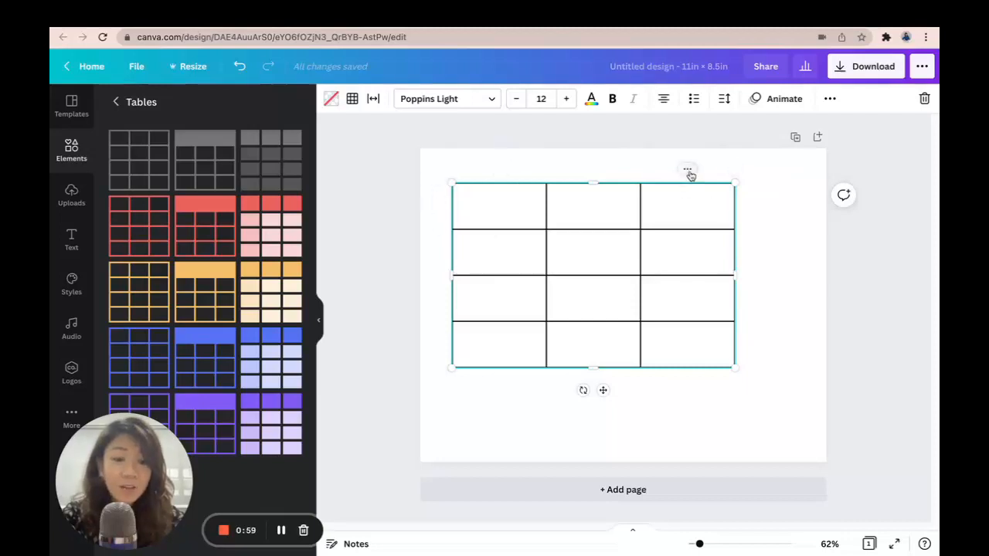
# Add four more columns to the table so it has seven columns
pyautogui.click(690, 171)
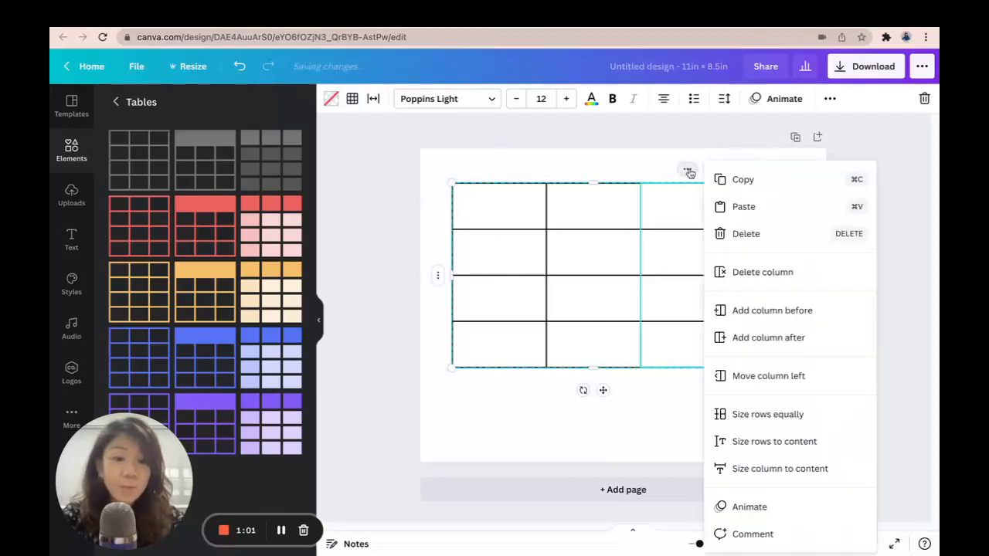
pyautogui.click(764, 337)
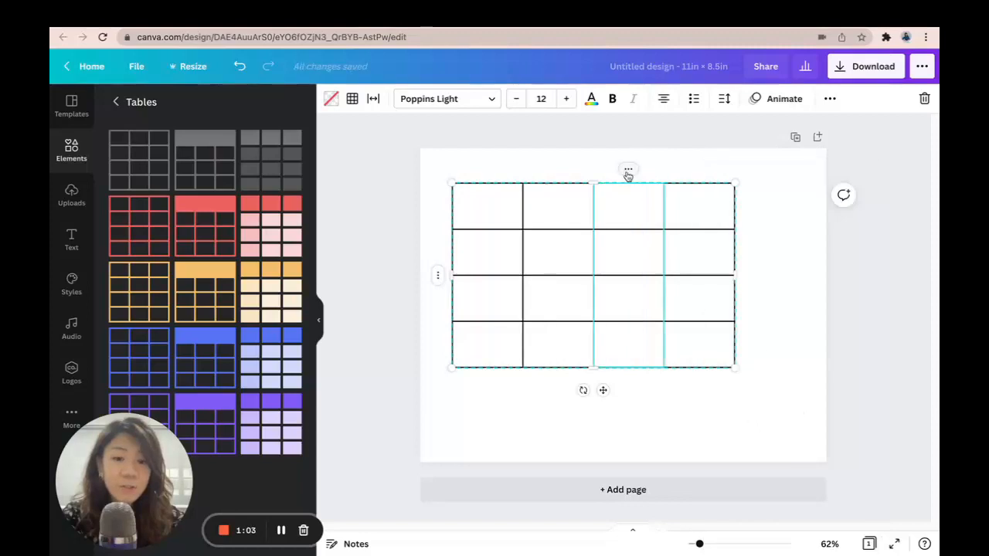
pyautogui.click(627, 170)
pyautogui.click(755, 310)
pyautogui.click(592, 169)
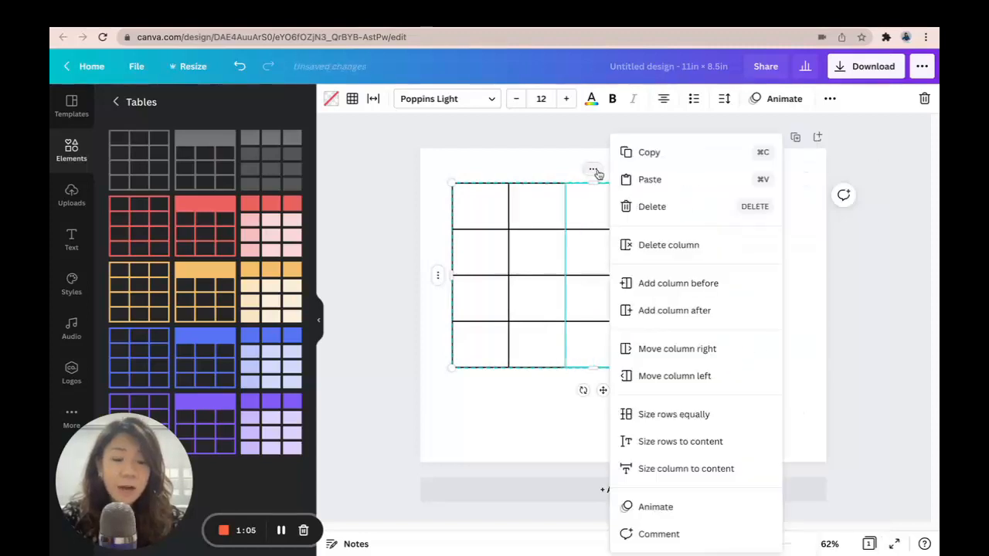
pyautogui.click(700, 311)
pyautogui.click(569, 169)
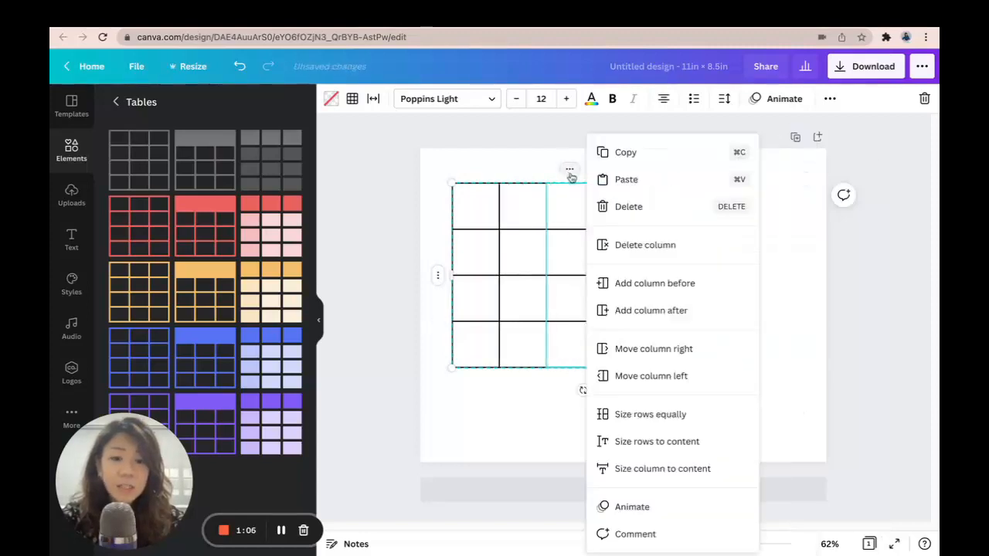
pyautogui.click(684, 313)
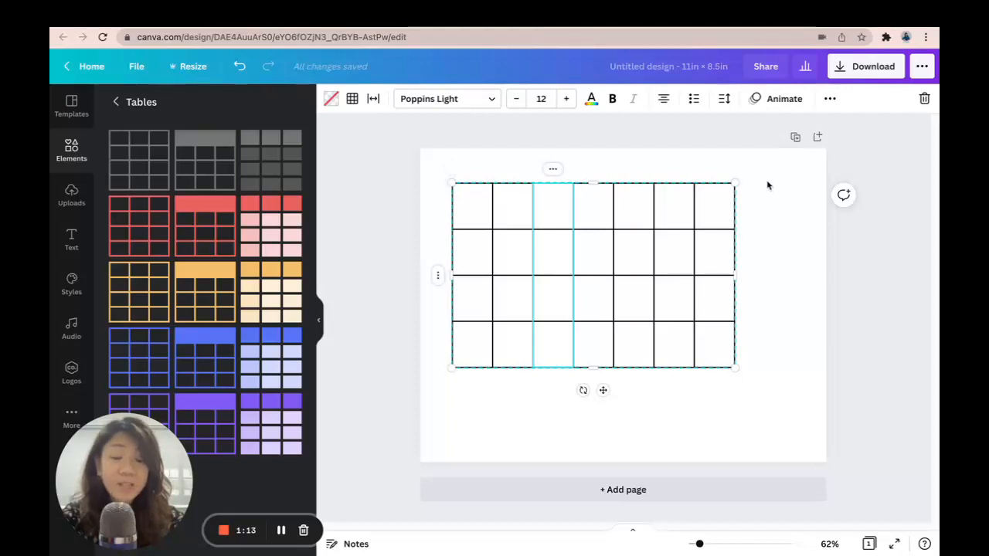
# Add two more rows to the table so it has six rows
pyautogui.rightClick(436, 279)
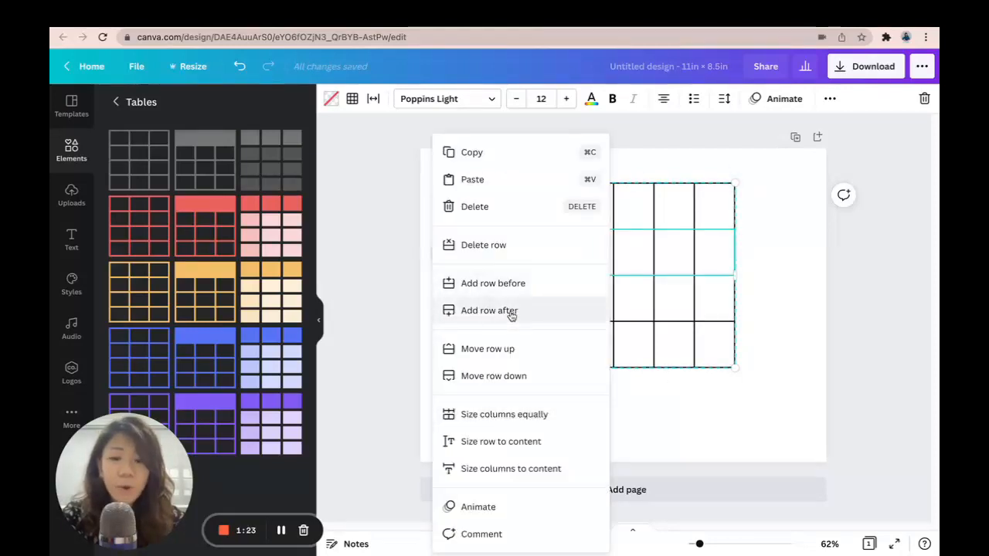
pyautogui.click(510, 315)
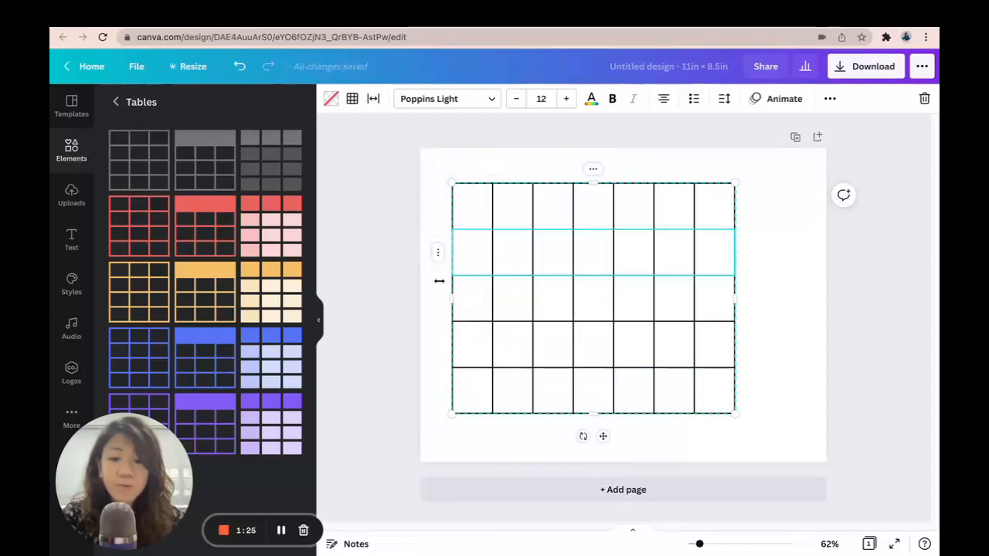
pyautogui.click(438, 257)
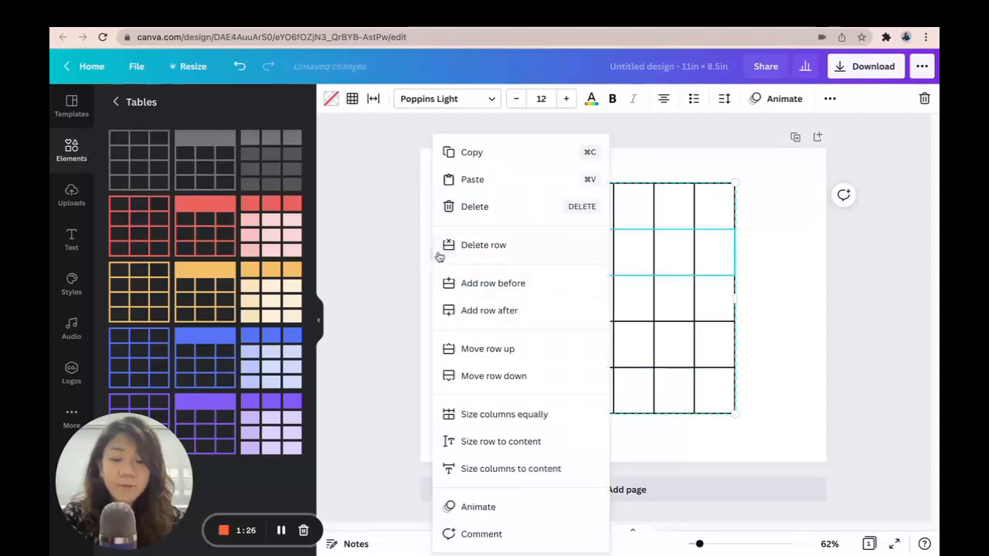
pyautogui.click(522, 312)
pyautogui.click(788, 244)
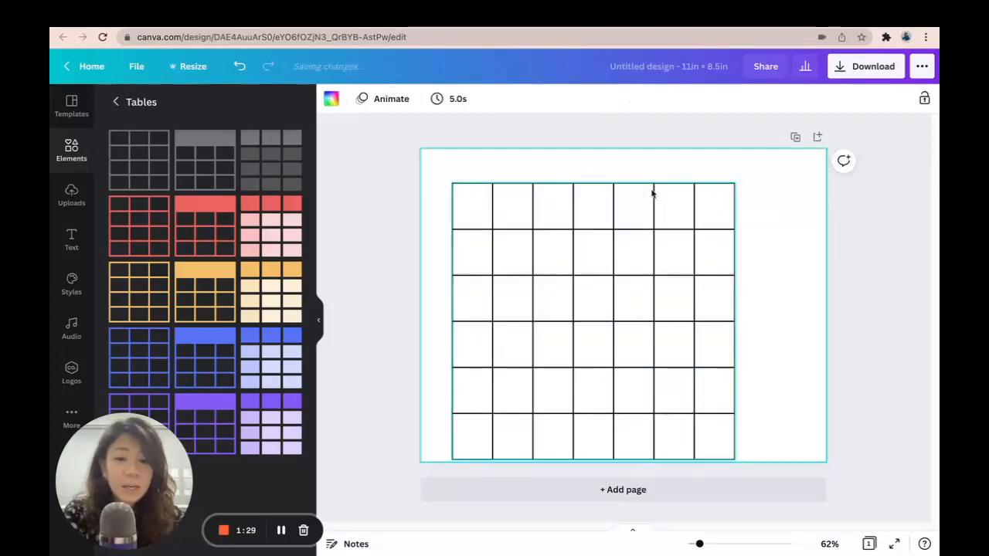
# Resize the table wider to span most of the page and trim its height
pyautogui.click(519, 189)
pyautogui.moveTo(736, 183); pyautogui.dragTo(796, 196)
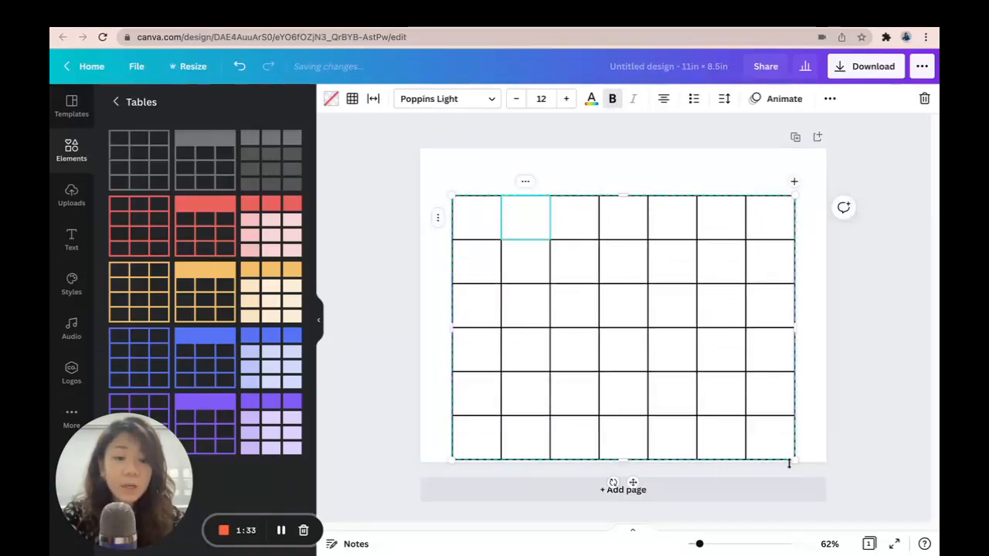
pyautogui.moveTo(793, 459); pyautogui.dragTo(793, 433)
pyautogui.moveTo(798, 193)
pyautogui.mouseDown()
pyautogui.moveTo(784, 200)
pyautogui.moveTo(794, 203)
pyautogui.mouseUp()
# Enter the weekday headers SUN, MON, TUE, WED, THU, FRI and SAT across the first row
pyautogui.click(469, 216)
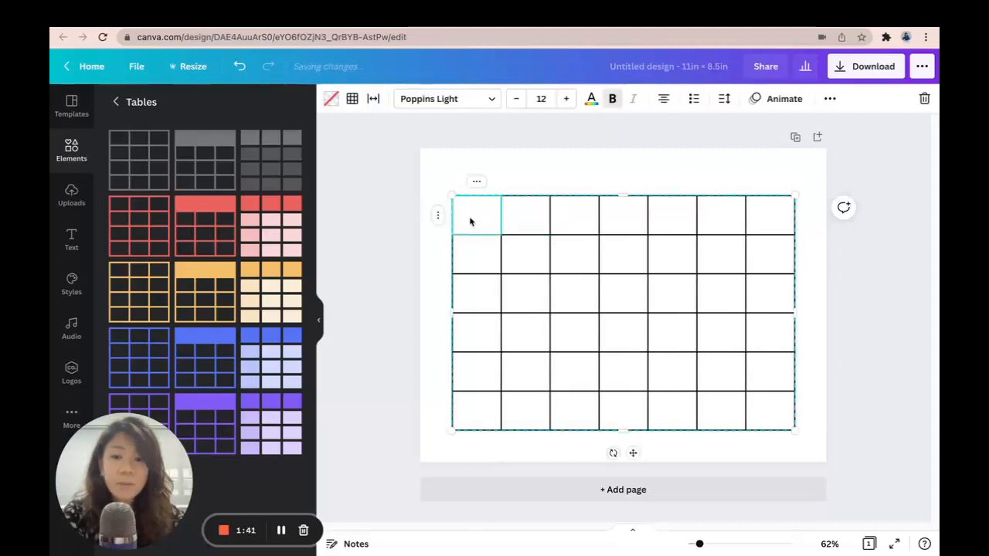
pyautogui.write('sun')
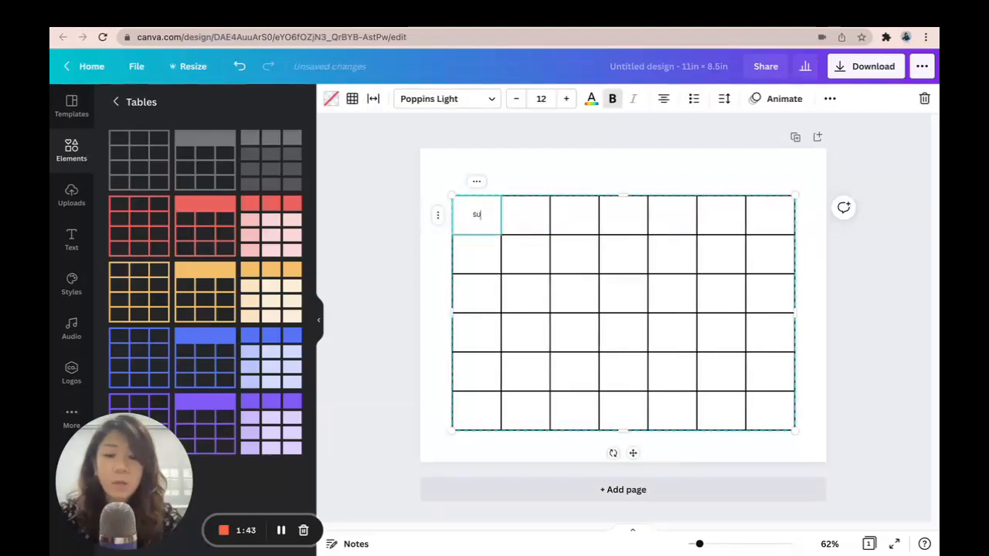
pyautogui.press('Tab')
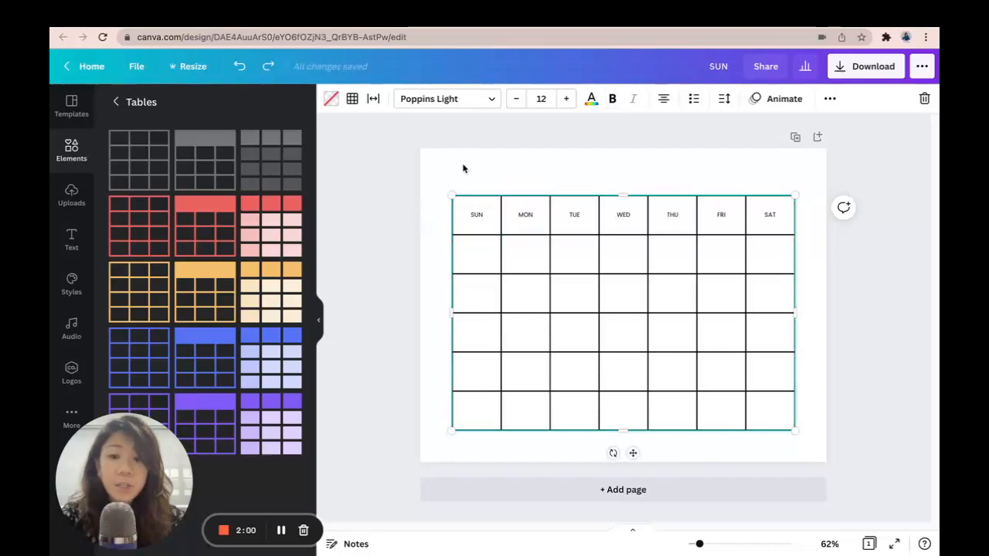
# Set the table's text size to 20
pyautogui.click(550, 94)
pyautogui.write('2')
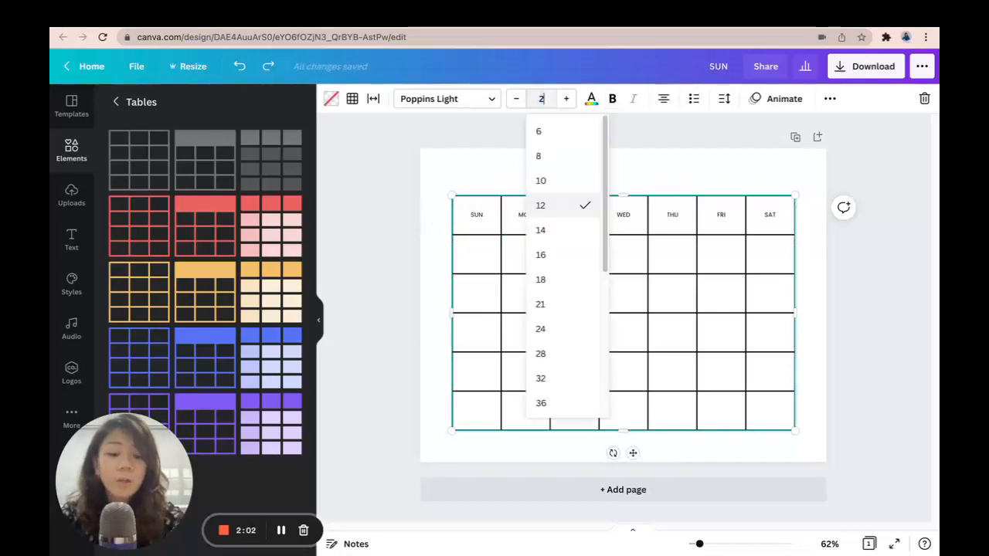
pyautogui.write('0')
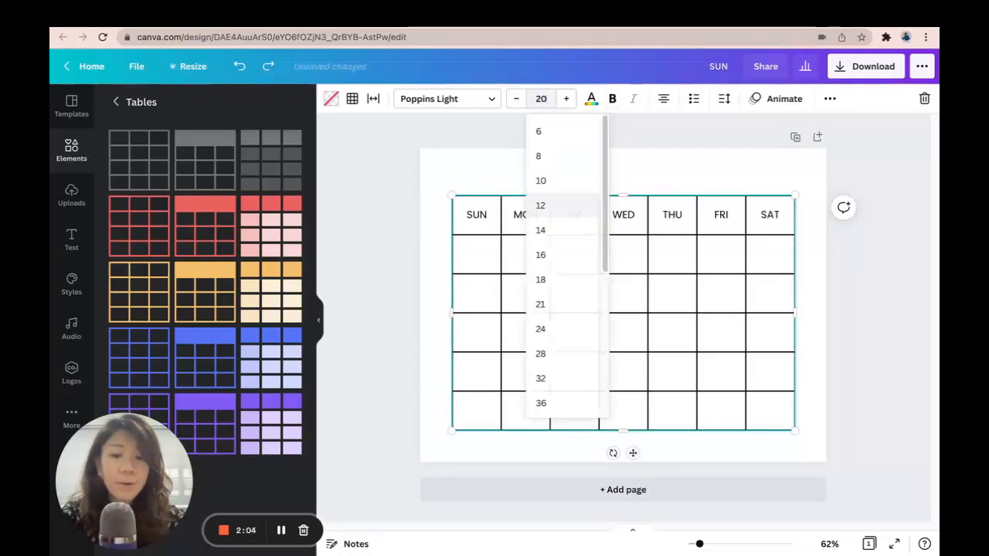
pyautogui.press('Return')
pyautogui.click(560, 172)
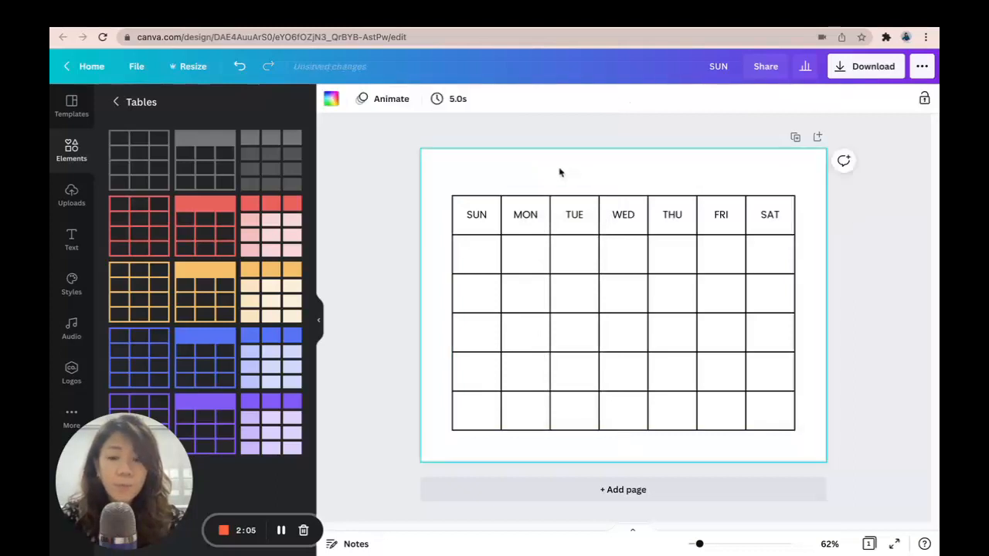
# Size the header row to fit its content
pyautogui.click(453, 217)
pyautogui.click(437, 217)
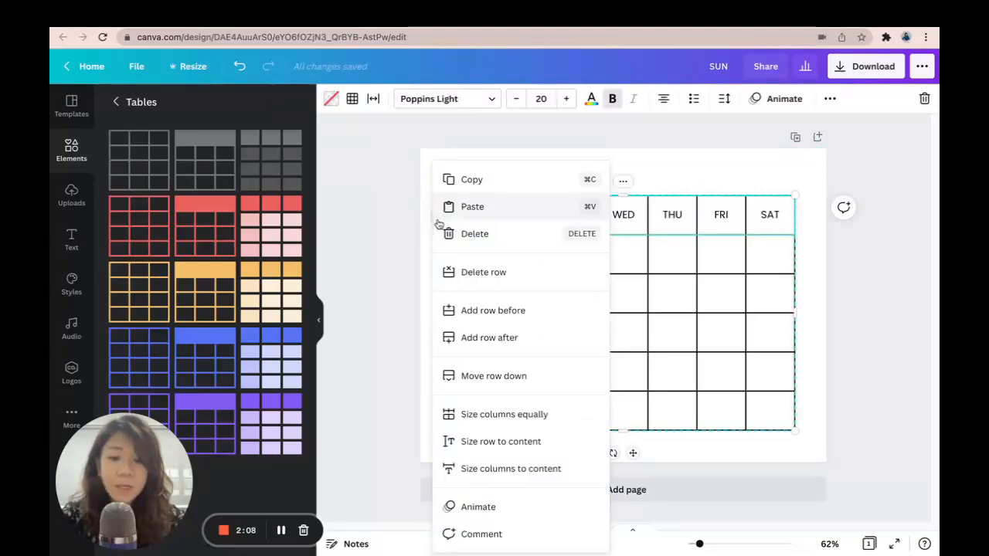
pyautogui.click(526, 442)
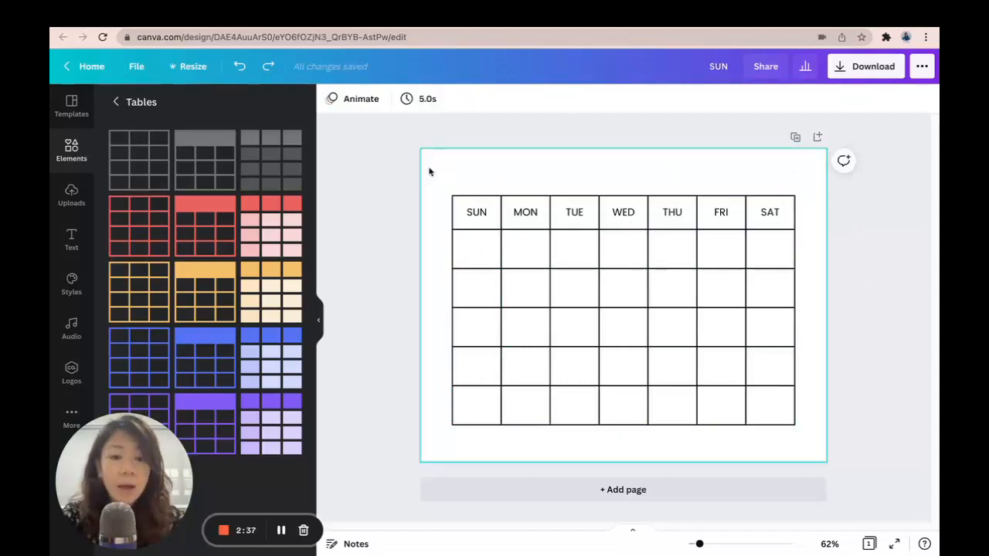
# Select the table and shrink it from its top edge so it sits slightly lower on the page
pyautogui.moveTo(430, 169); pyautogui.dragTo(833, 454)
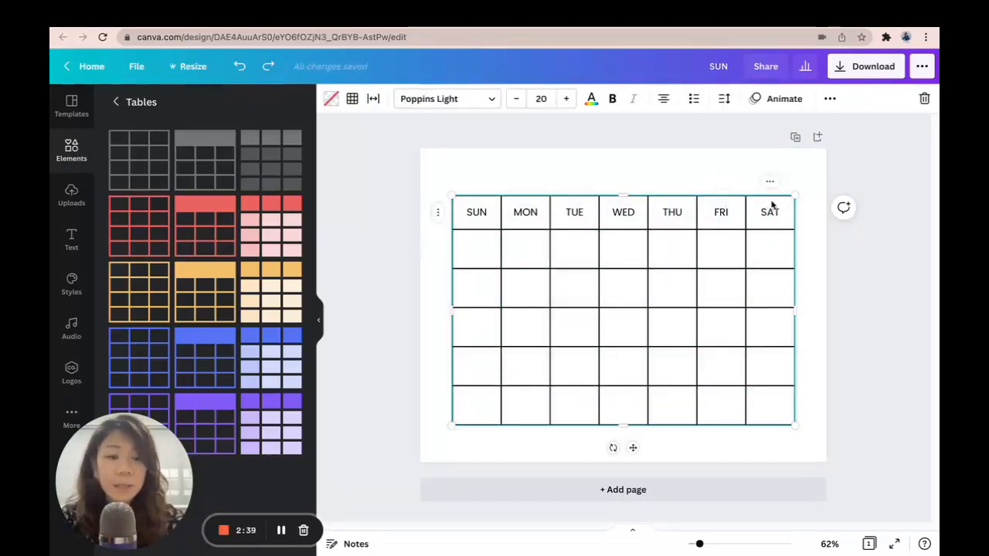
pyautogui.moveTo(795, 191); pyautogui.dragTo(795, 204)
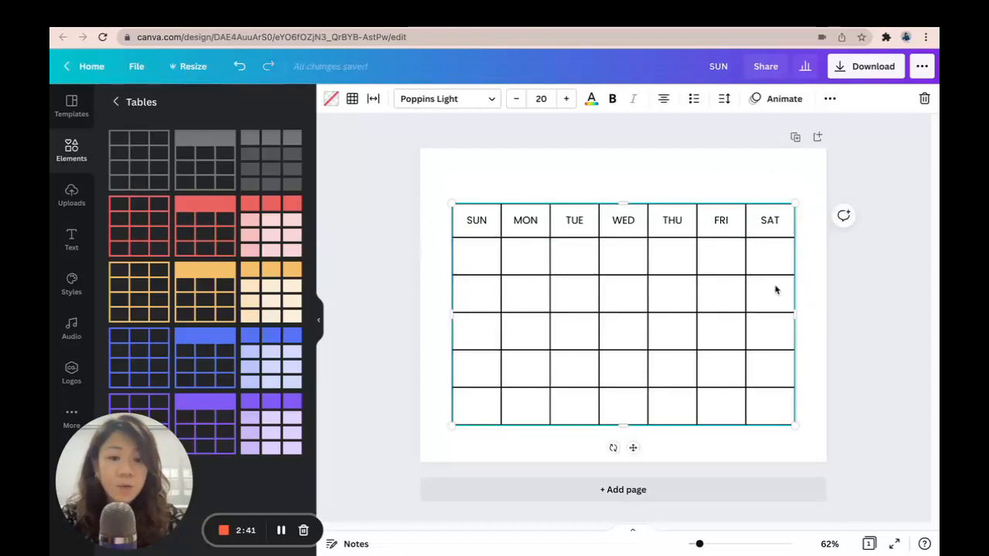
pyautogui.click(888, 280)
pyautogui.moveTo(778, 261); pyautogui.dragTo(777, 266)
pyautogui.click(852, 308)
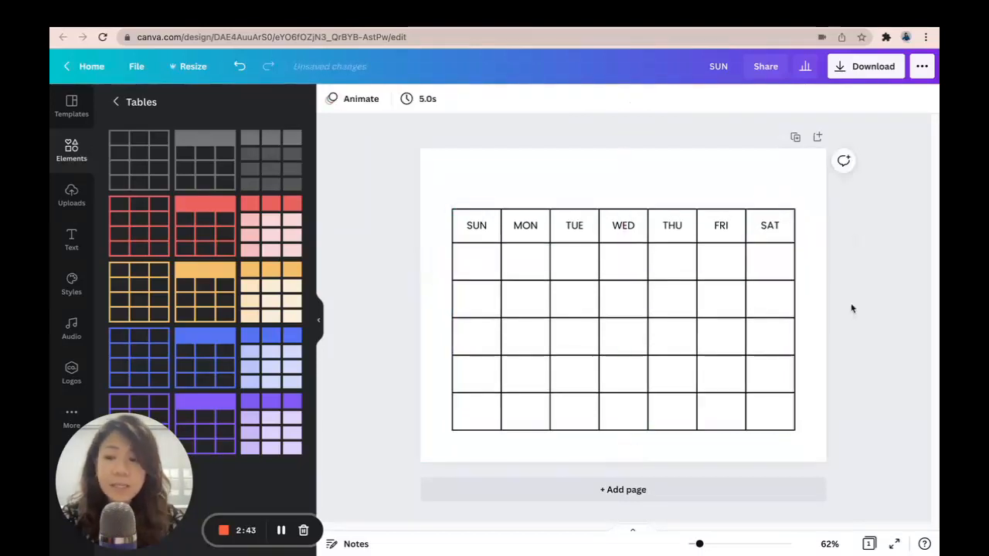
# Add the HELLO darling font combination from the text panel and move it over the top of the table
pyautogui.click(71, 240)
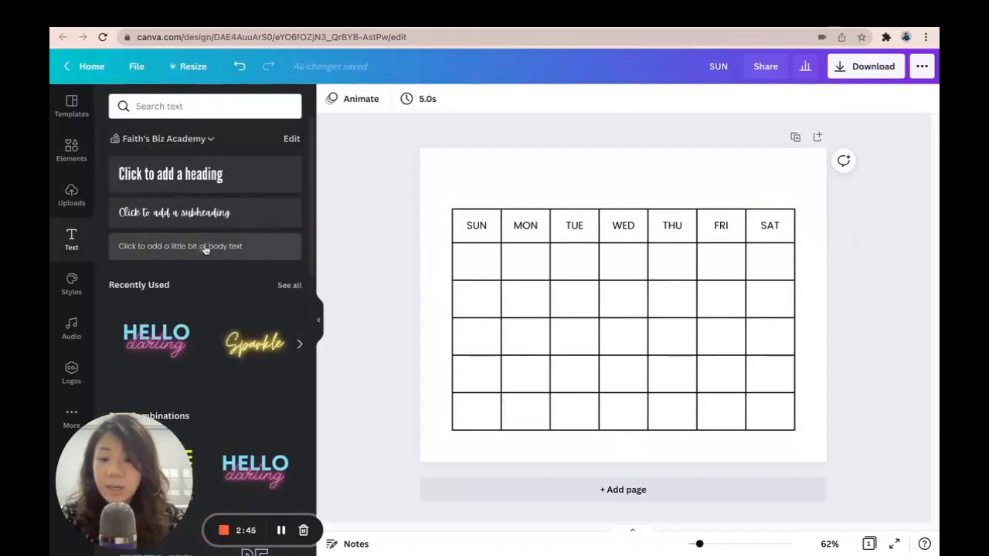
pyautogui.scroll(-2, 205, 249)
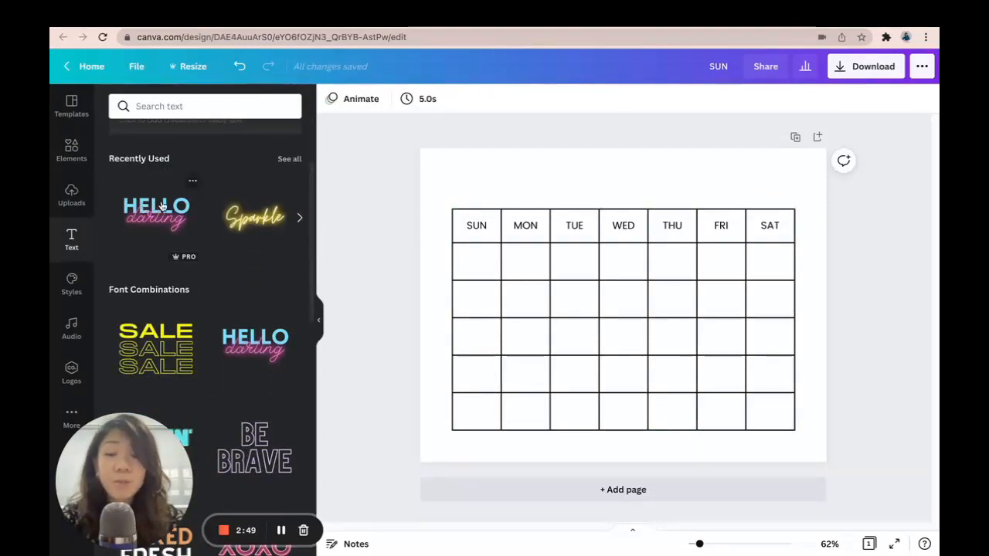
pyautogui.click(189, 213)
pyautogui.moveTo(630, 267); pyautogui.dragTo(637, 210)
pyautogui.click(841, 322)
pyautogui.click(680, 183)
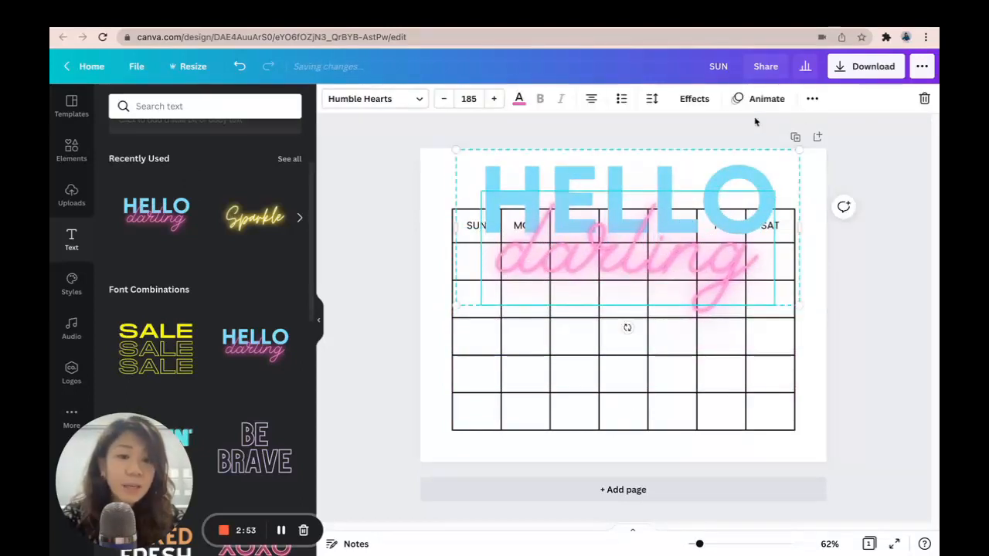
# Move the darling line of the text combination lower, beneath HELLO
pyautogui.click(807, 105)
pyautogui.click(622, 128)
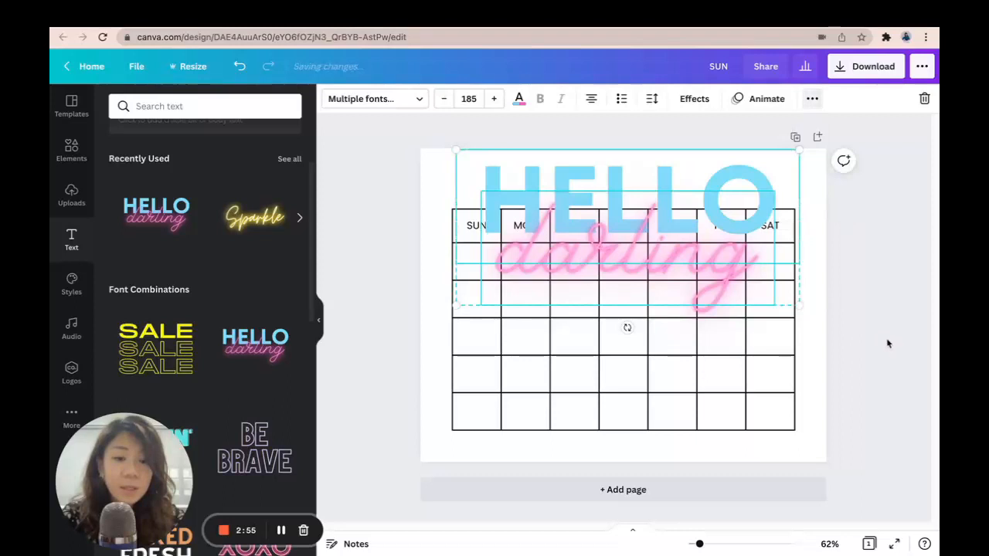
pyautogui.moveTo(706, 280); pyautogui.dragTo(706, 327)
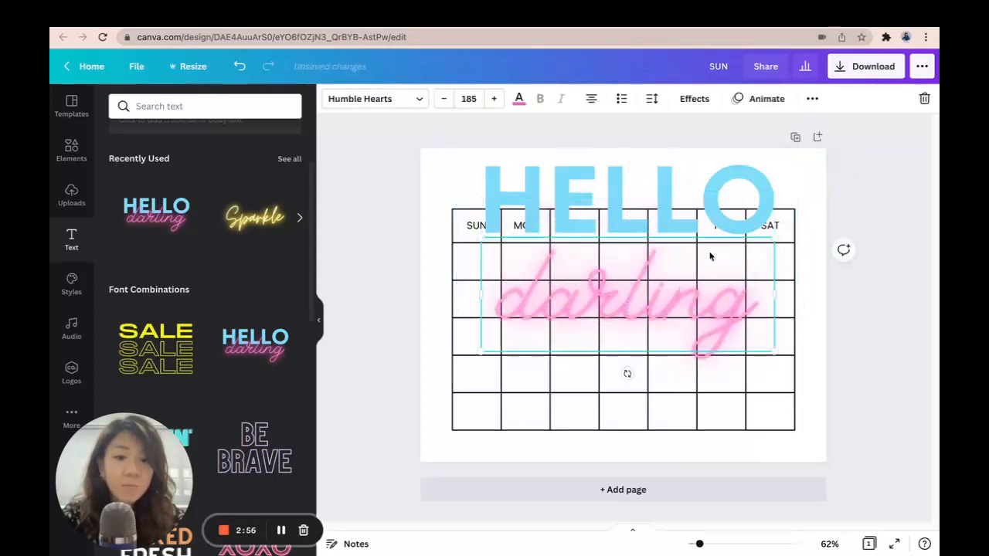
# Replace the HELLO text with MARCH
pyautogui.click(692, 174)
pyautogui.doubleClick(649, 194)
pyautogui.write('MARC')
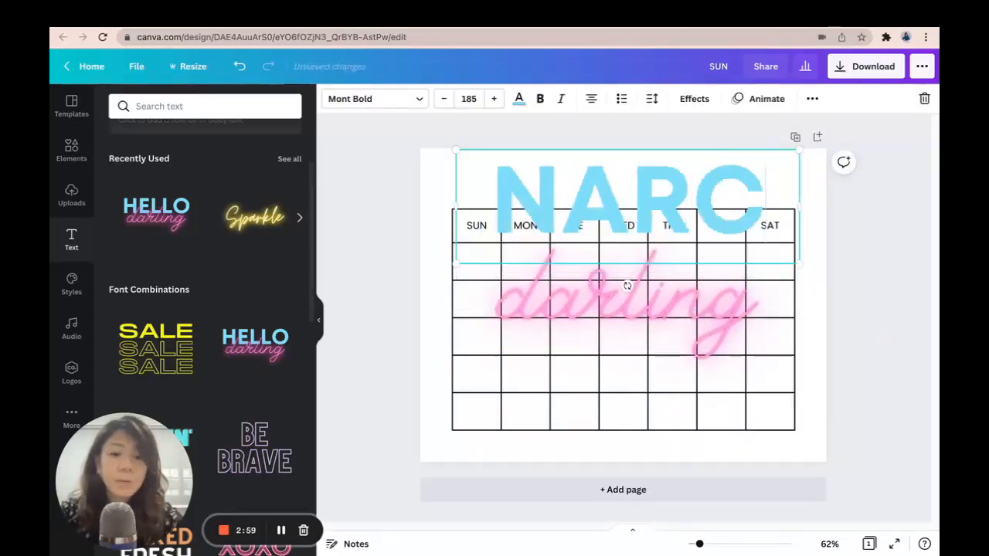
pyautogui.press('BackSpace')
pyautogui.press('BackSpace')
pyautogui.press('BackSpace')
pyautogui.write('ARCH')
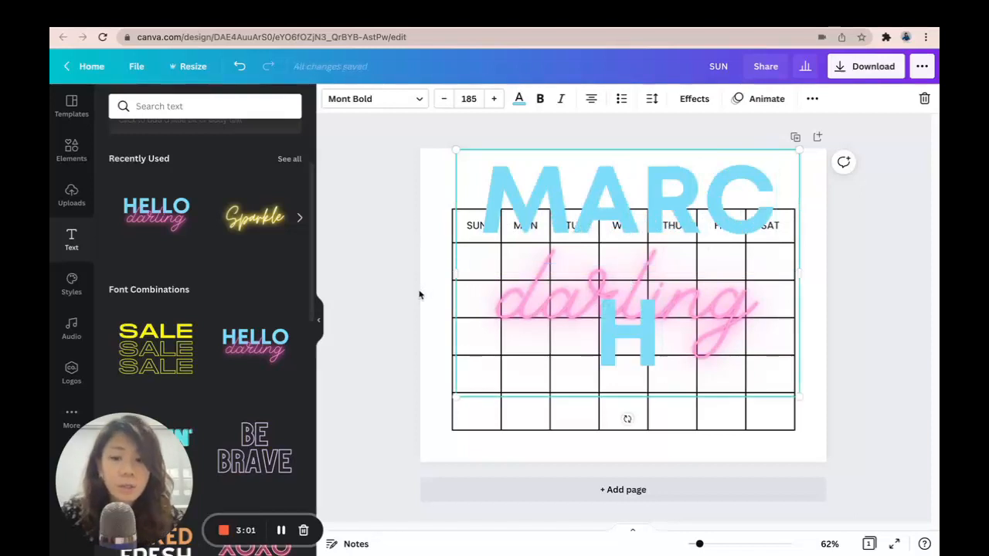
# Shrink the MARCH text box to one line and align it to the top centre of the page, just above the table
pyautogui.moveTo(456, 273); pyautogui.dragTo(388, 262)
pyautogui.moveTo(387, 148); pyautogui.dragTo(583, 208)
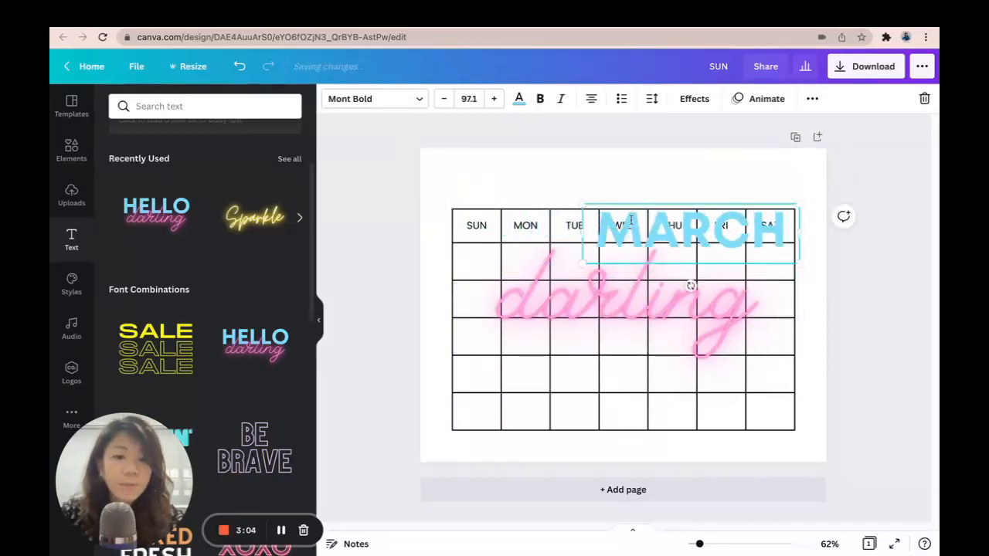
pyautogui.click(812, 98)
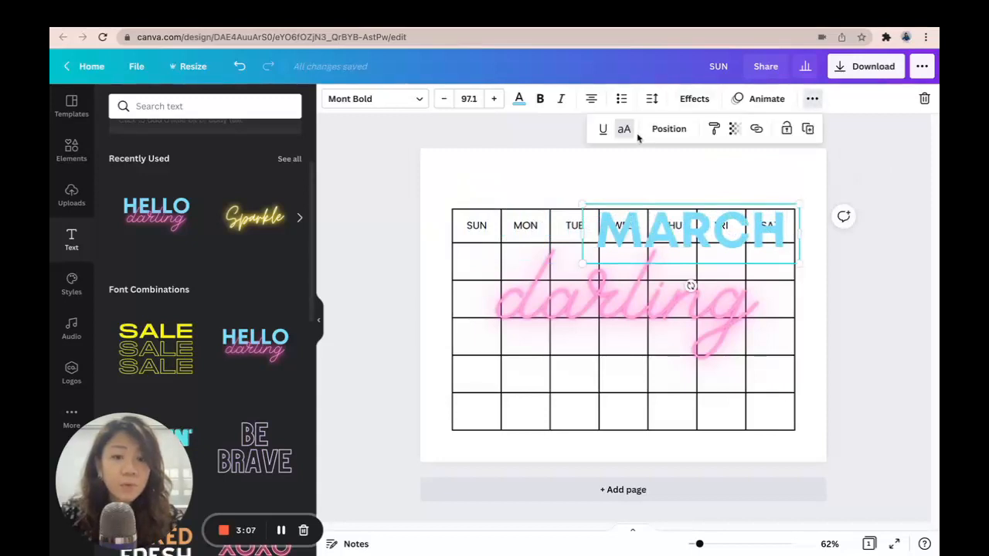
pyautogui.click(666, 129)
pyautogui.click(630, 242)
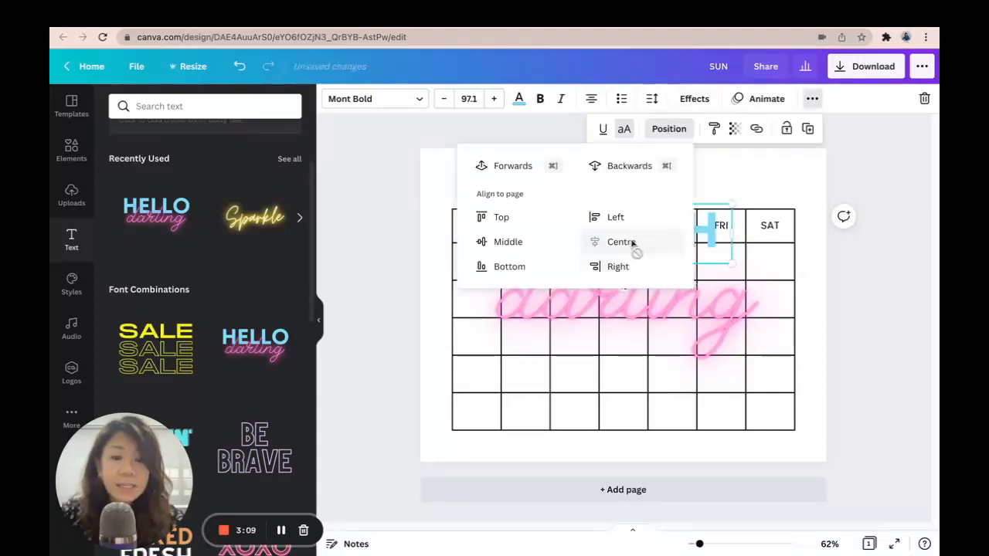
pyautogui.click(510, 218)
pyautogui.click(690, 175)
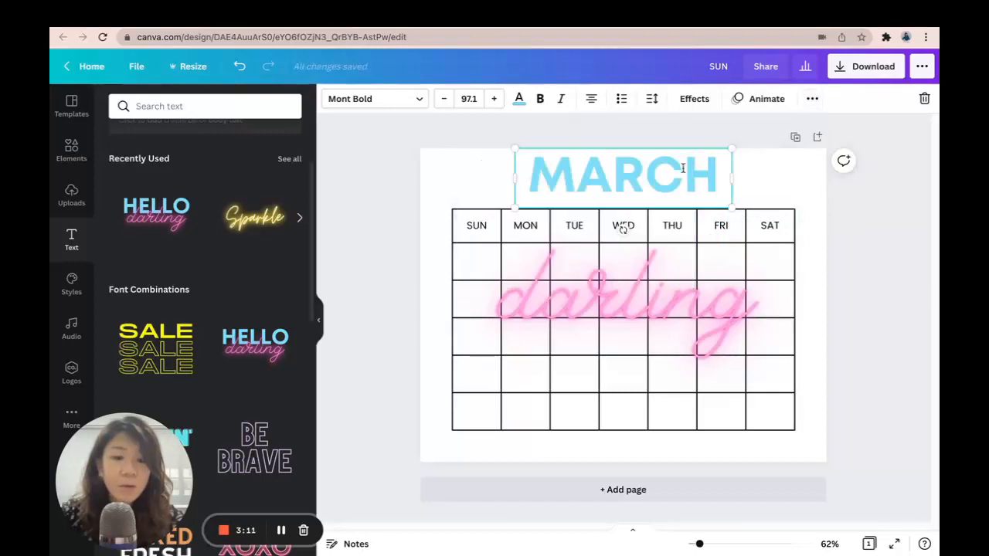
pyautogui.moveTo(691, 170); pyautogui.dragTo(691, 183)
# Replace the darling text with MARCH and resize it to fit on one line
pyautogui.click(672, 286)
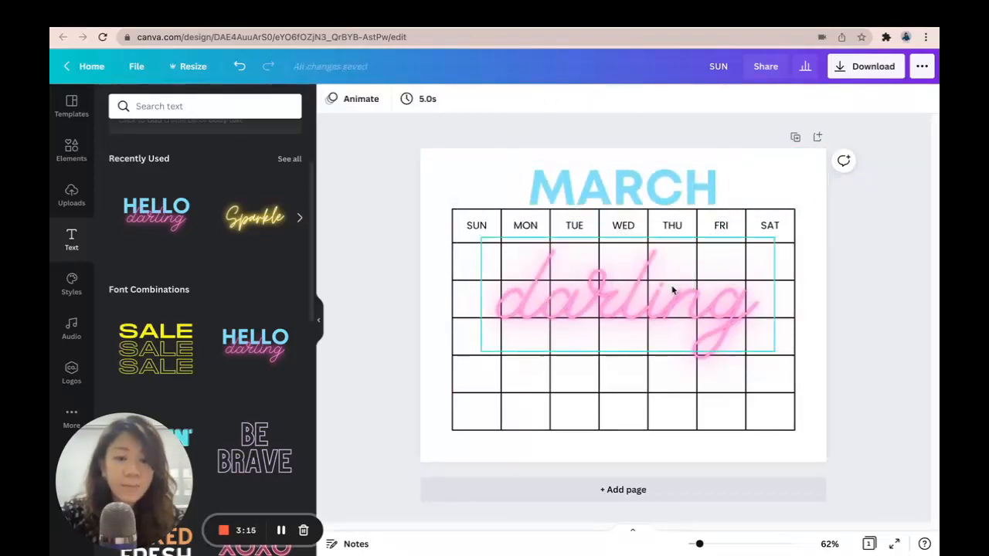
pyautogui.doubleClick(565, 269)
pyautogui.write('MARCH')
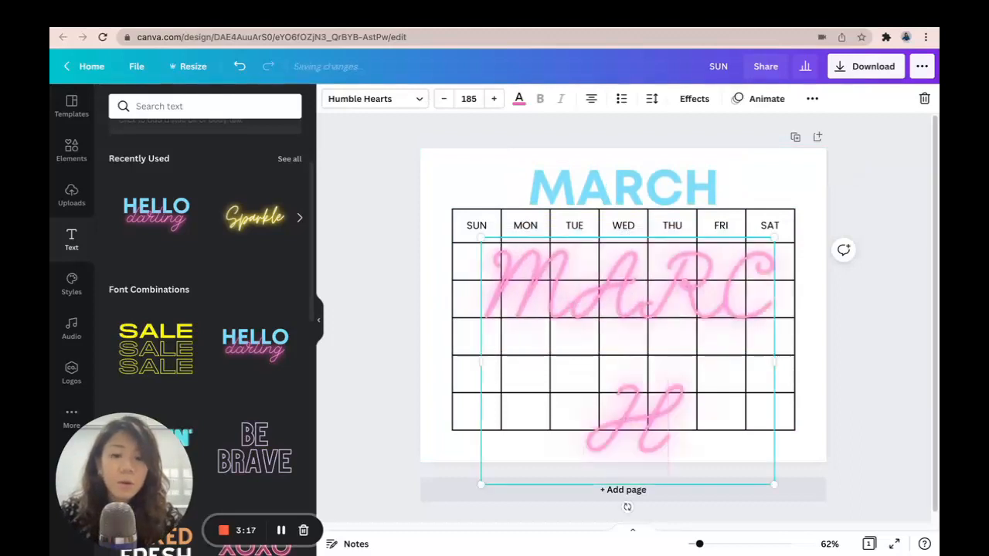
pyautogui.moveTo(773, 356); pyautogui.dragTo(877, 349)
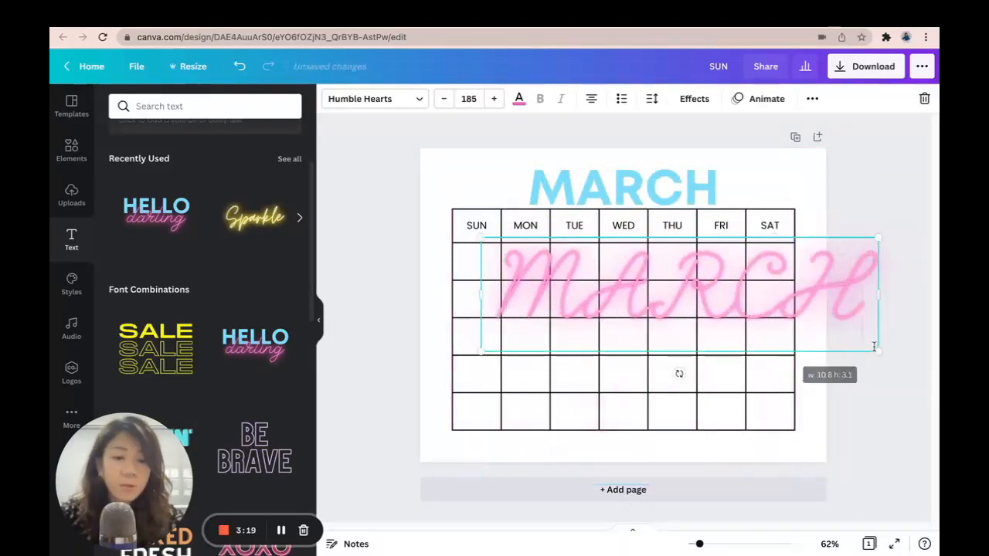
pyautogui.moveTo(482, 239); pyautogui.dragTo(678, 314)
# Move the pink MARCH text on top of the blue MARCH title
pyautogui.rightClick(673, 303)
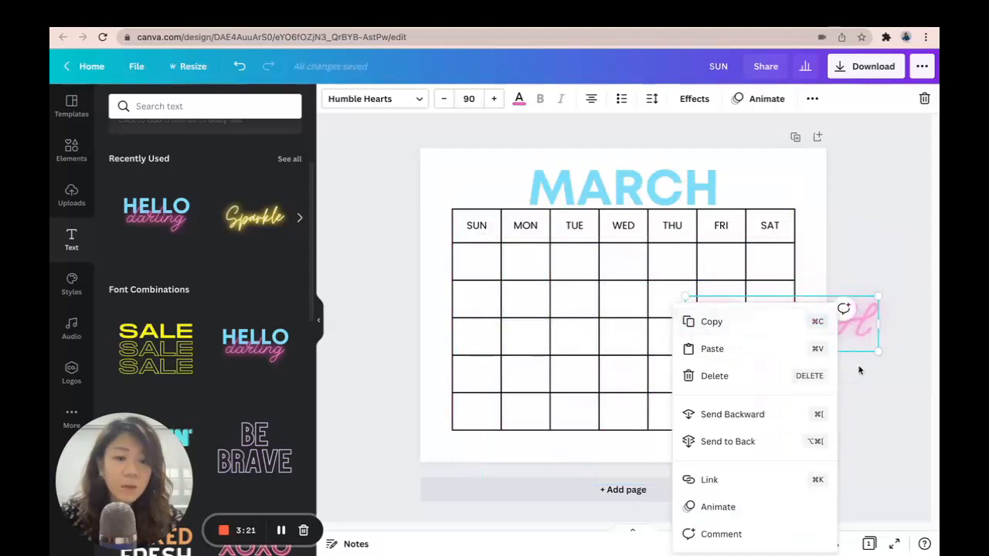
pyautogui.click(868, 333)
pyautogui.click(810, 324)
pyautogui.moveTo(810, 325); pyautogui.dragTo(652, 192)
pyautogui.moveTo(722, 162); pyautogui.dragTo(679, 192)
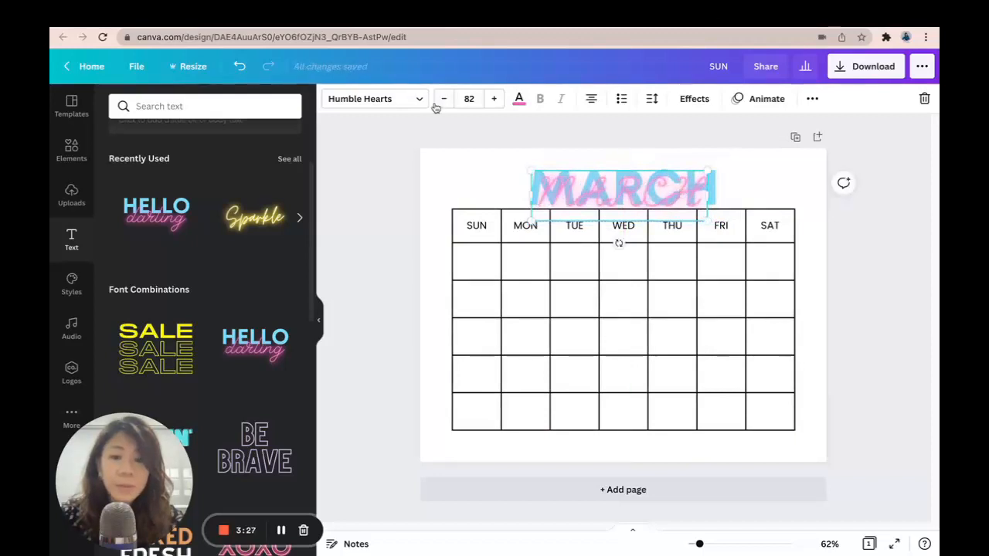
# Remove the Neon effect from the pink MARCH text and set its transparency to 50
pyautogui.click(696, 99)
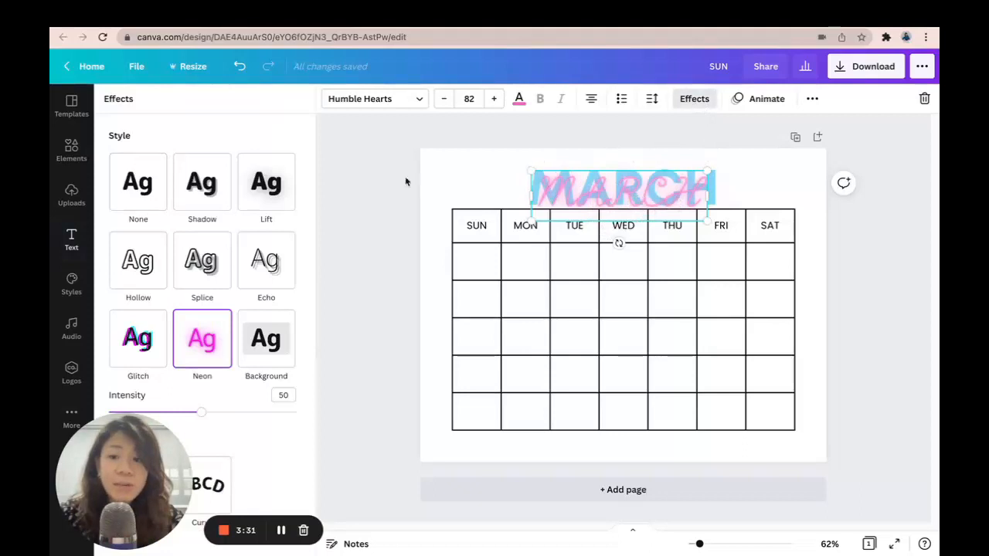
pyautogui.click(139, 184)
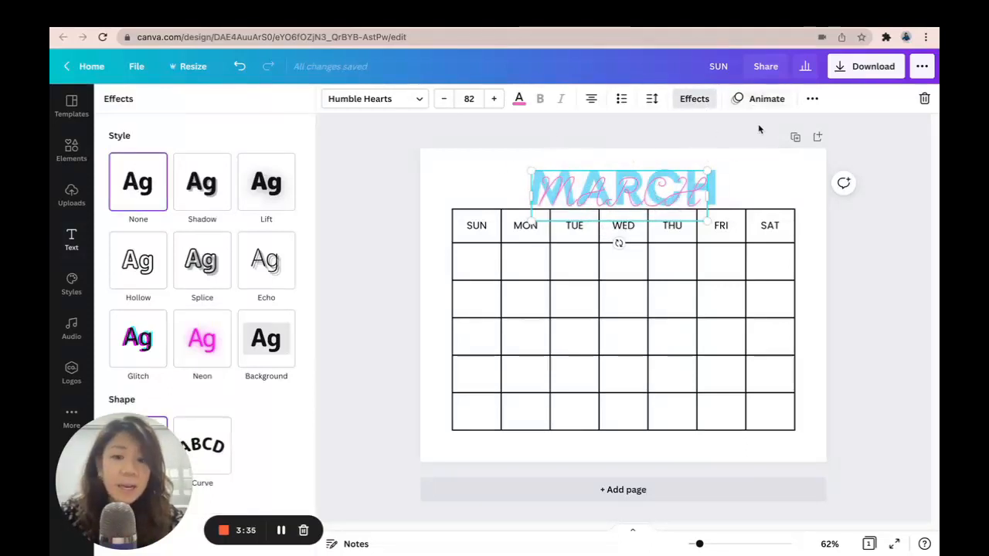
pyautogui.click(813, 98)
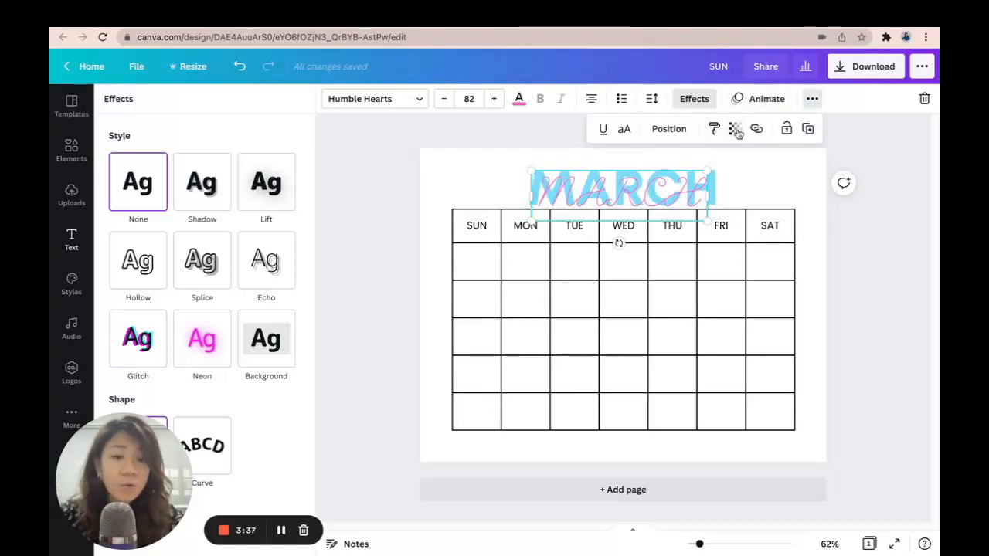
pyautogui.click(736, 129)
pyautogui.moveTo(692, 167); pyautogui.dragTo(738, 172)
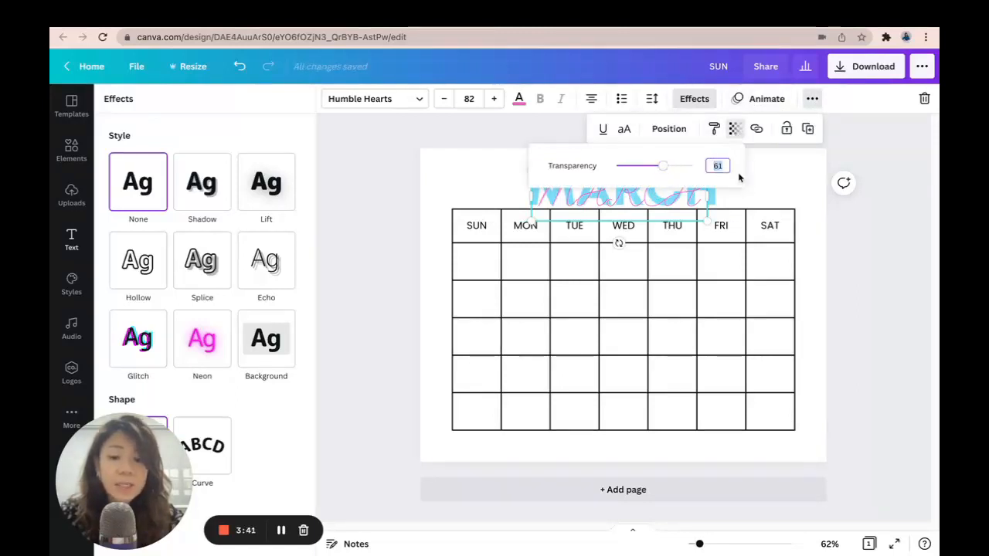
pyautogui.write('50')
pyautogui.press('Return')
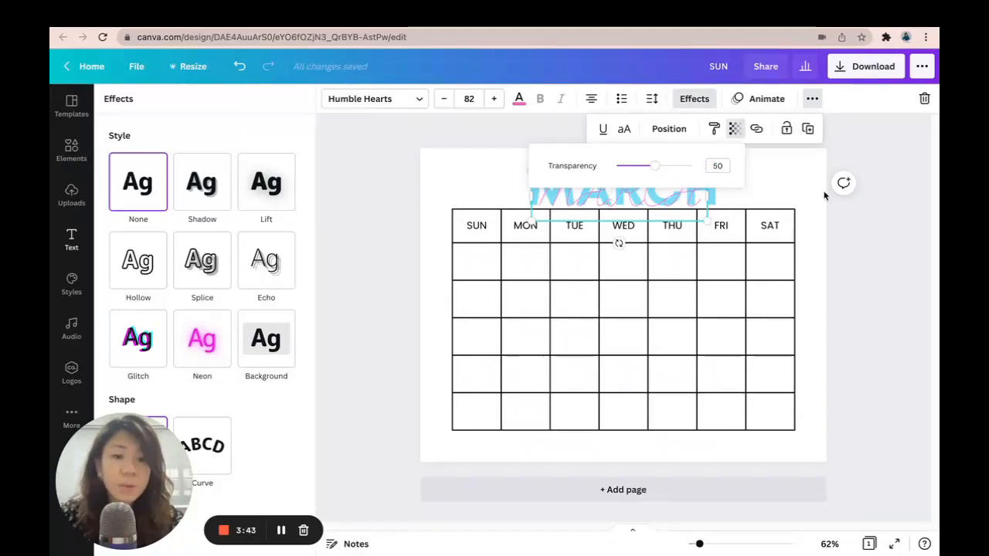
pyautogui.click(823, 194)
pyautogui.click(709, 179)
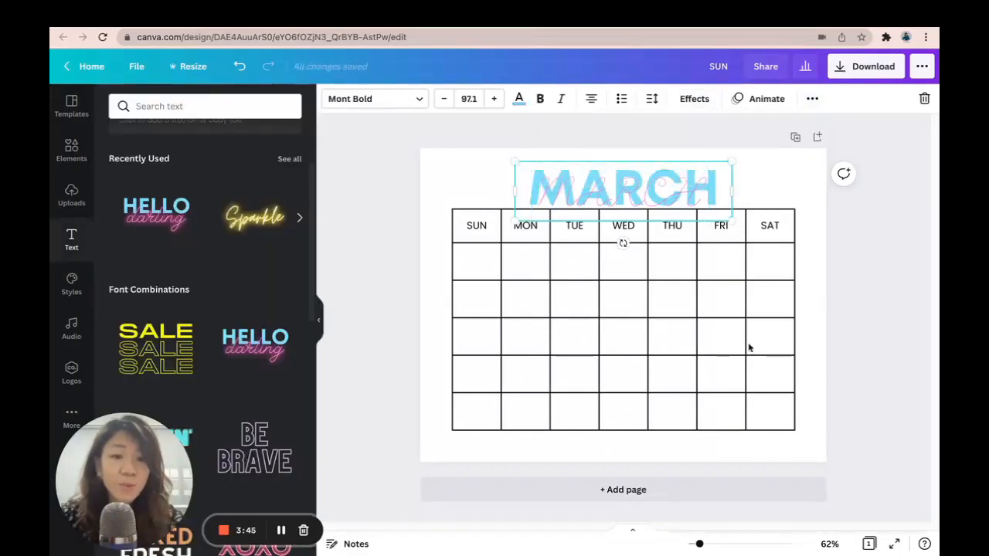
pyautogui.moveTo(699, 547); pyautogui.dragTo(707, 544)
pyautogui.click(839, 234)
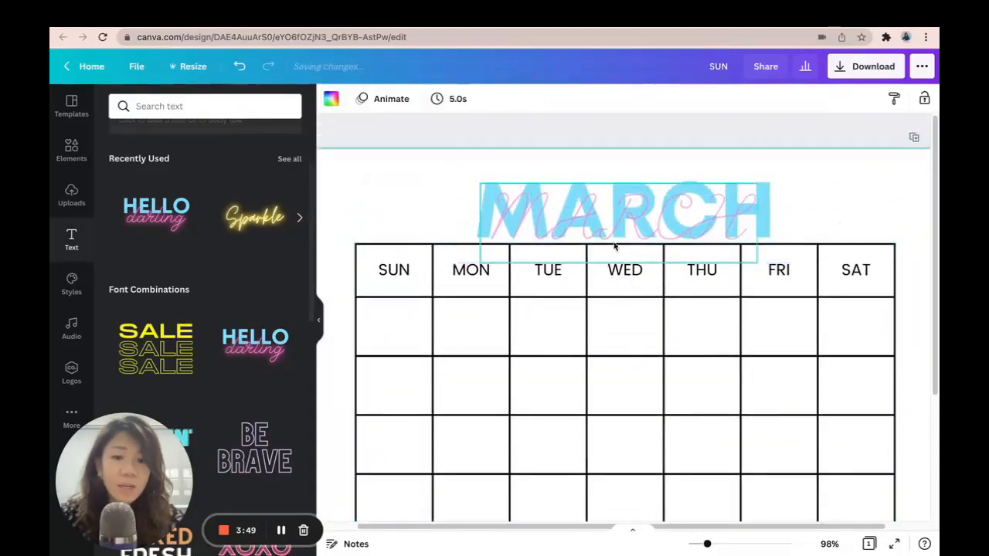
pyautogui.moveTo(707, 544); pyautogui.dragTo(699, 546)
pyautogui.click(877, 395)
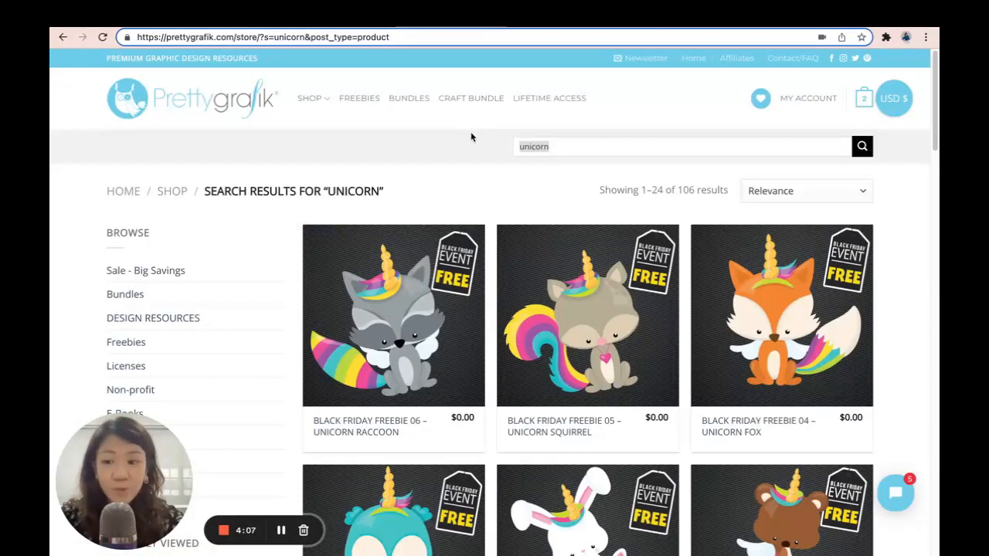
# Browse the Pretty Grafik store's Lifetime Access page and search it for unicorns
pyautogui.scroll(-1, 265, 266)
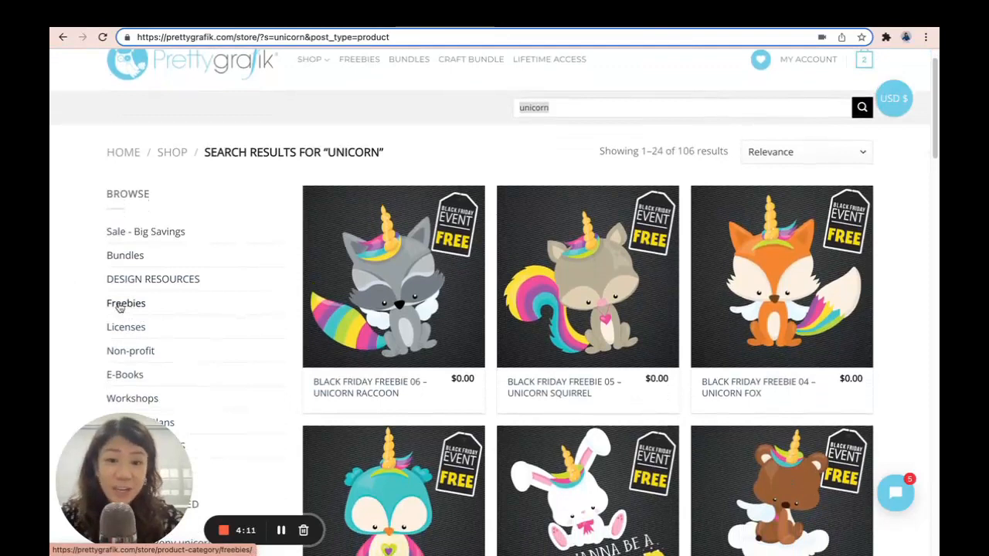
pyautogui.scroll(1, 180, 283)
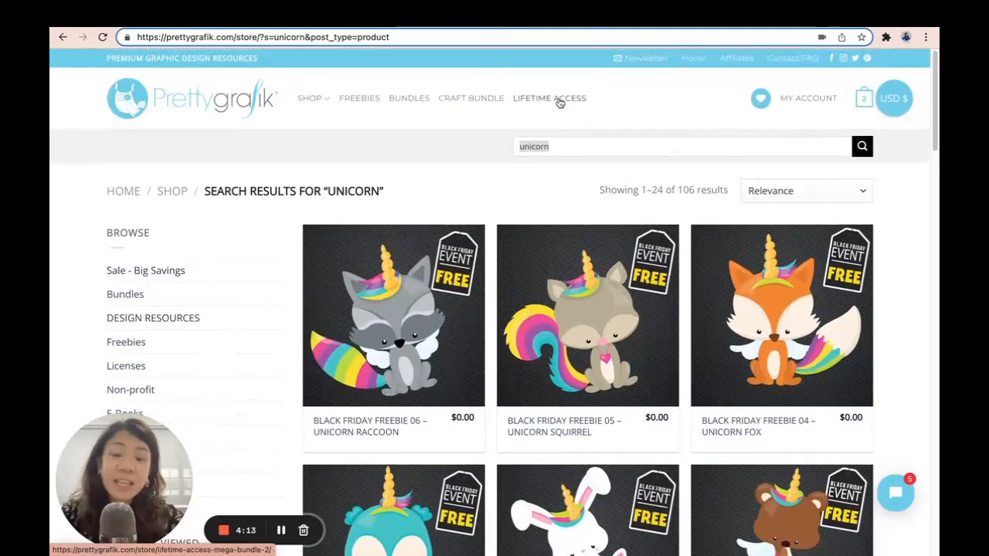
pyautogui.click(550, 98)
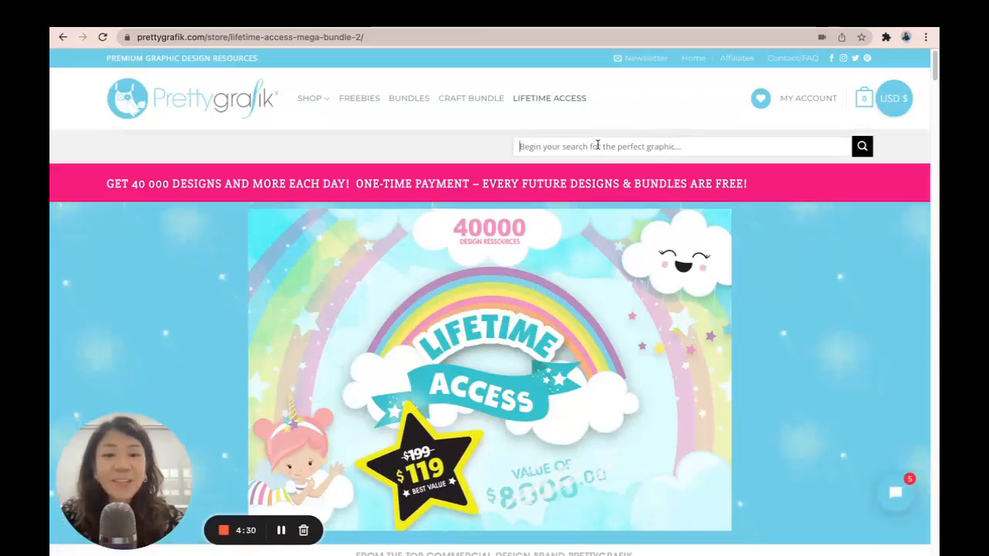
pyautogui.write('unicorns')
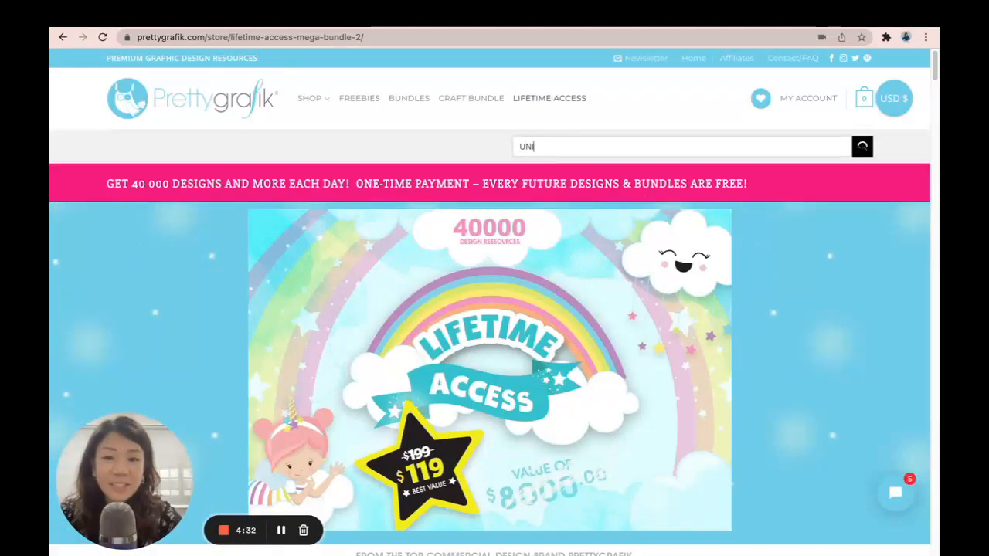
pyautogui.press('Return')
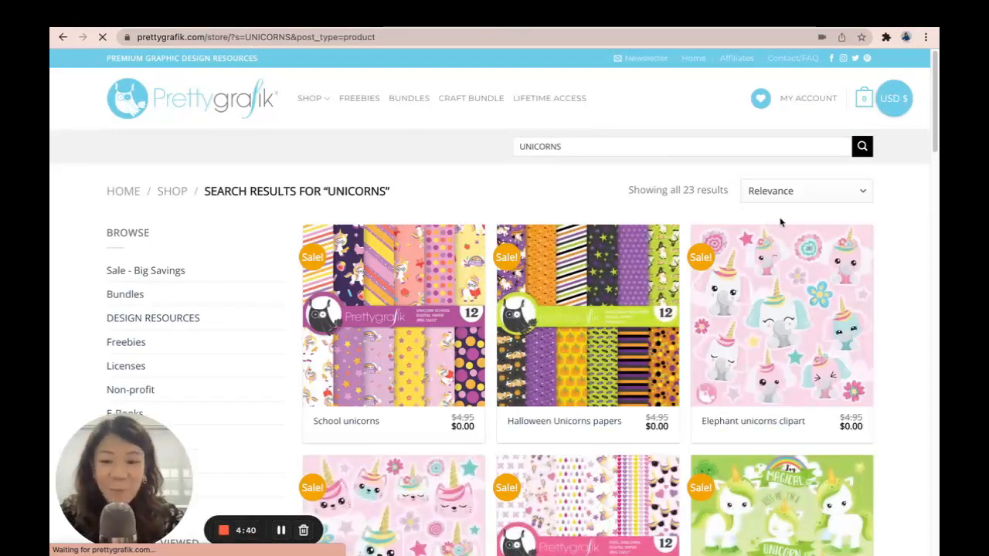
pyautogui.scroll(-1, 781, 223)
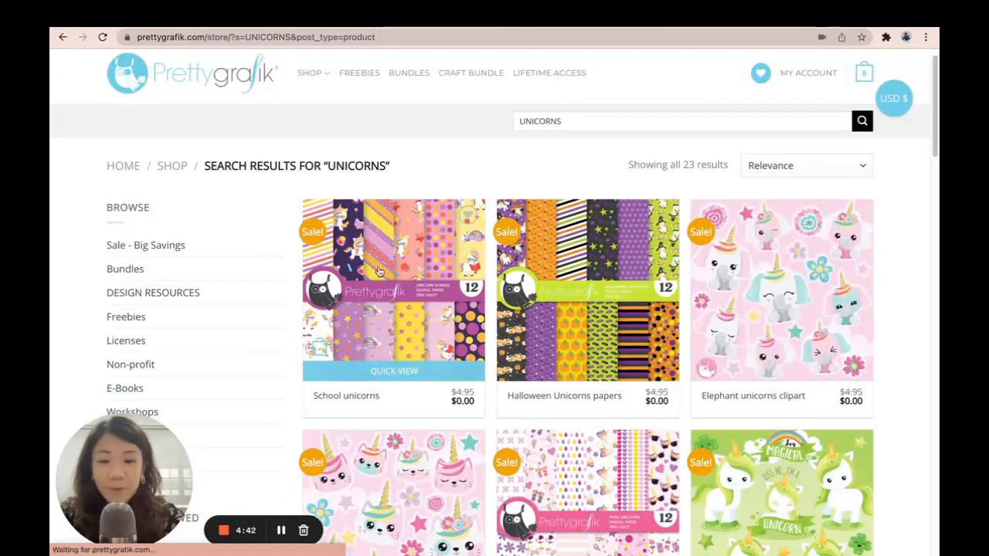
pyautogui.scroll(-5, 386, 265)
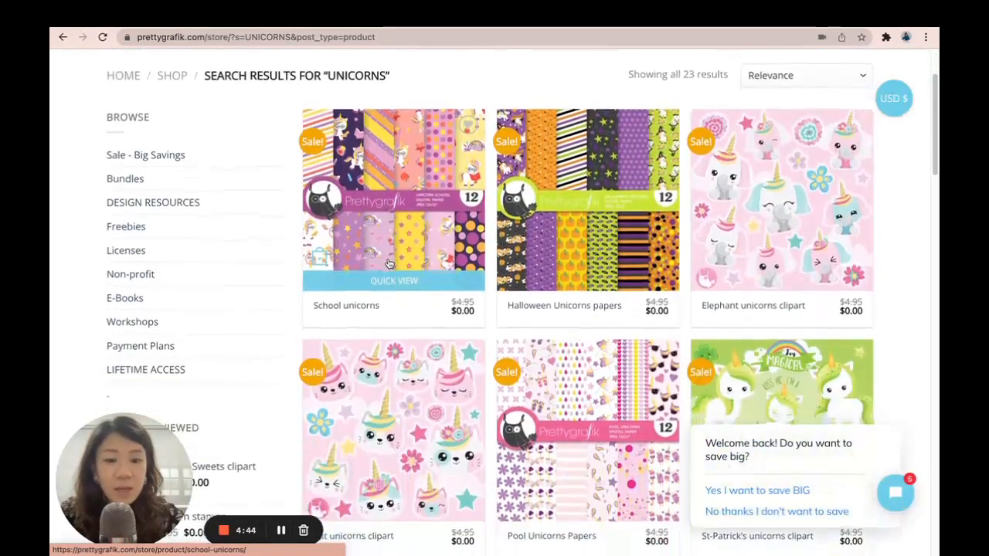
pyautogui.scroll(-15, 707, 343)
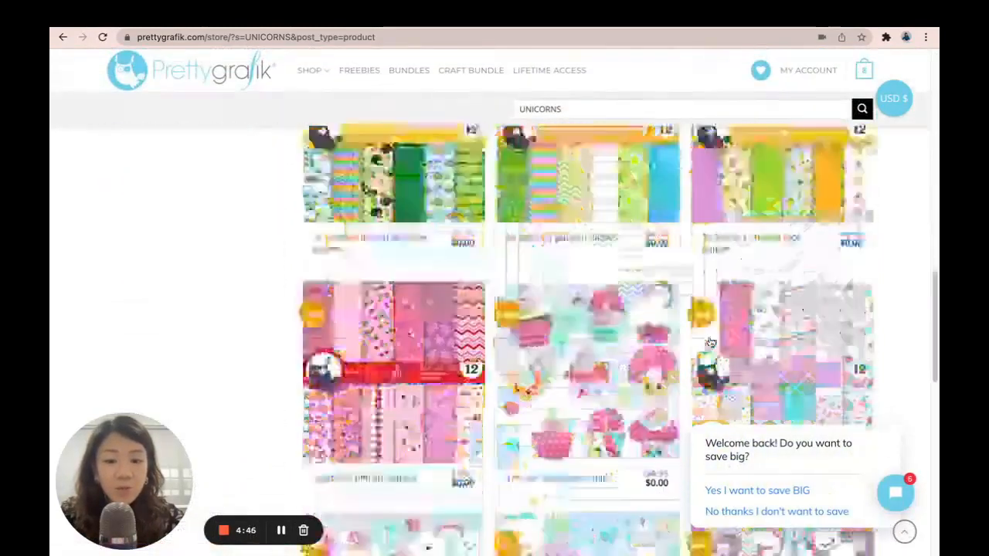
pyautogui.scroll(-3, 710, 342)
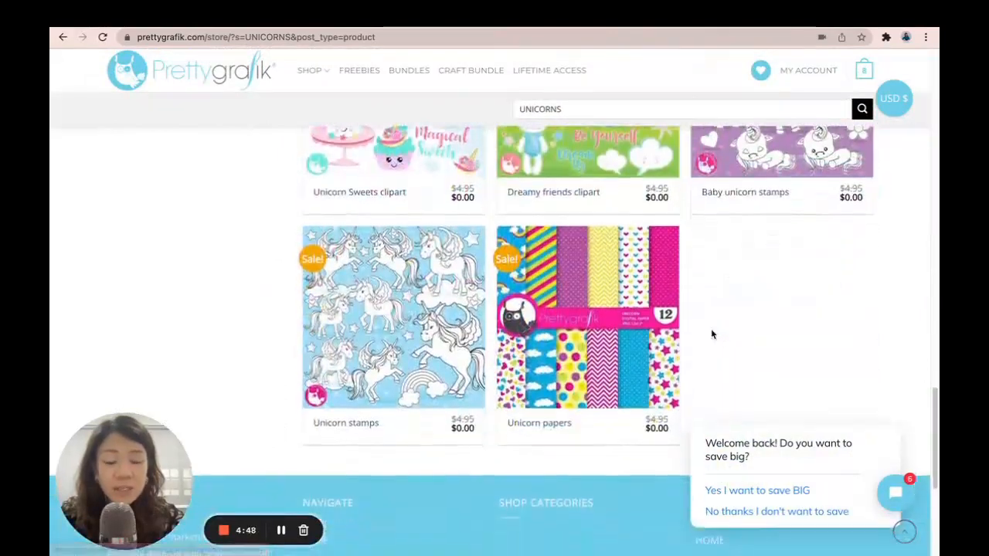
pyautogui.scroll(15, 711, 328)
pyautogui.scroll(10, 710, 333)
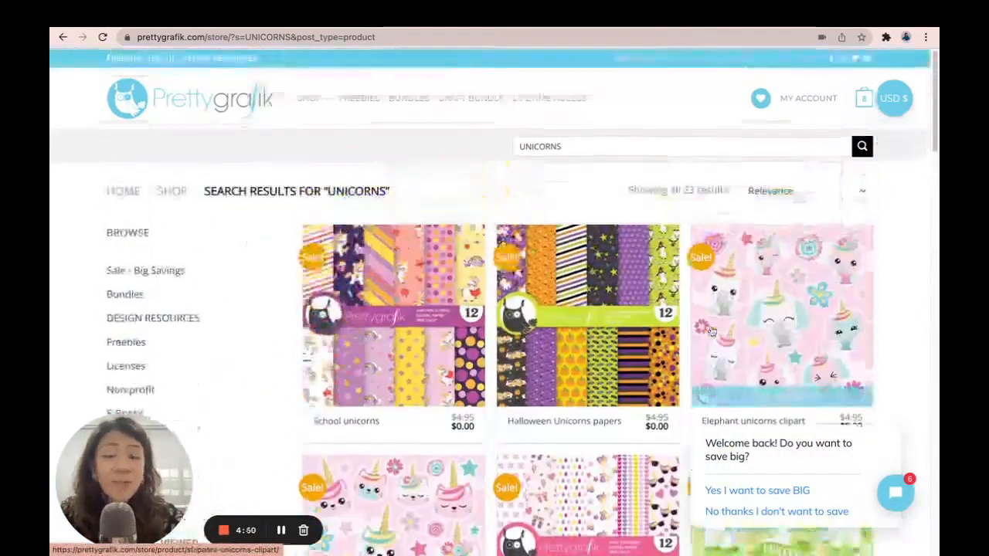
# Add the polka-dot pattern from uploads to the page and stretch it to cover the whole page
pyautogui.click(415, 330)
pyautogui.click(620, 317)
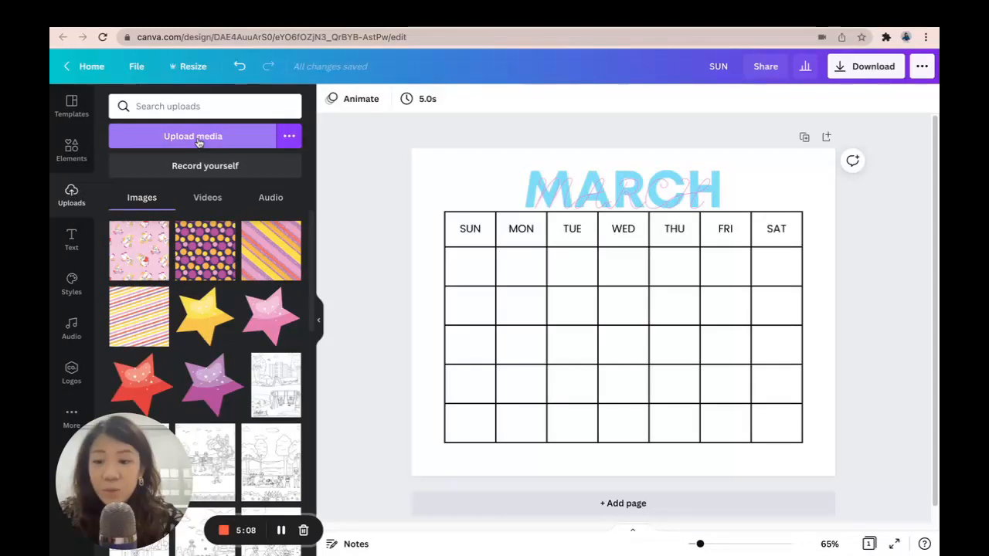
pyautogui.click(208, 262)
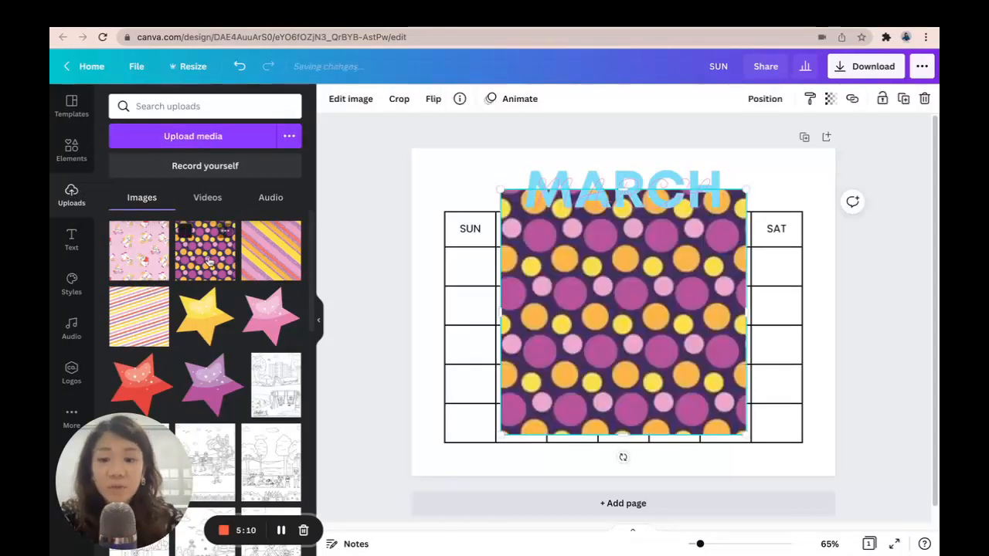
pyautogui.moveTo(611, 301); pyautogui.dragTo(523, 259)
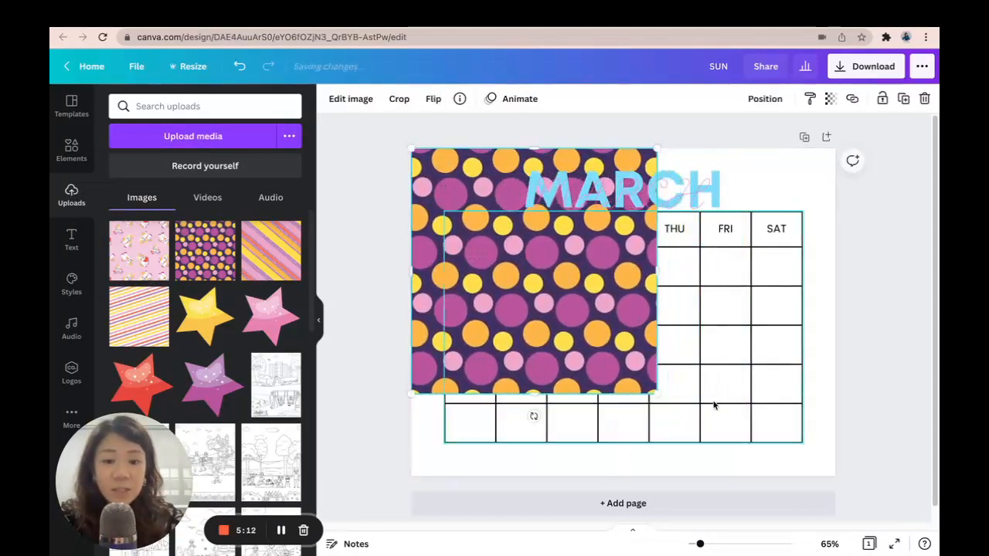
pyautogui.moveTo(669, 400); pyautogui.dragTo(854, 522)
# Send the polka-dot pattern behind the calendar and lower its transparency
pyautogui.click(763, 99)
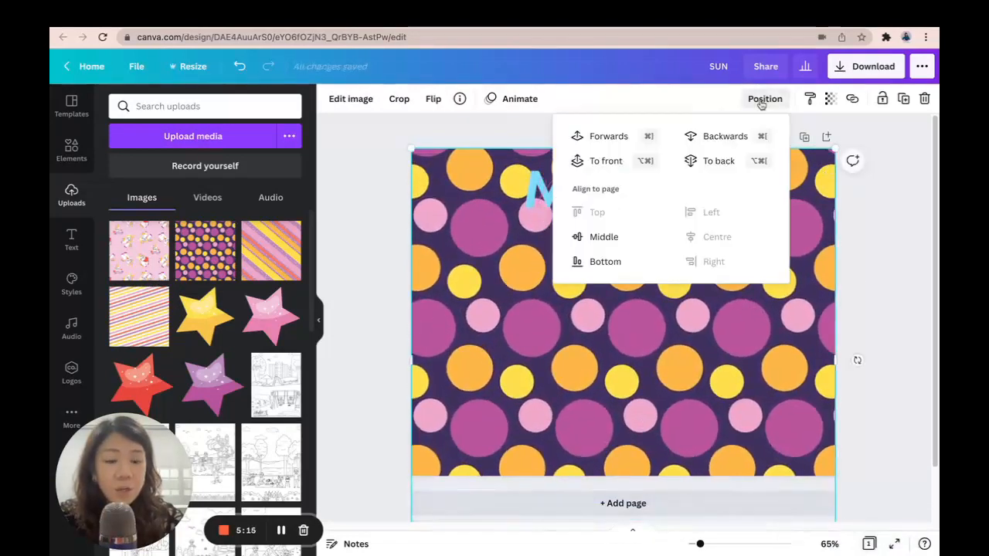
pyautogui.click(718, 160)
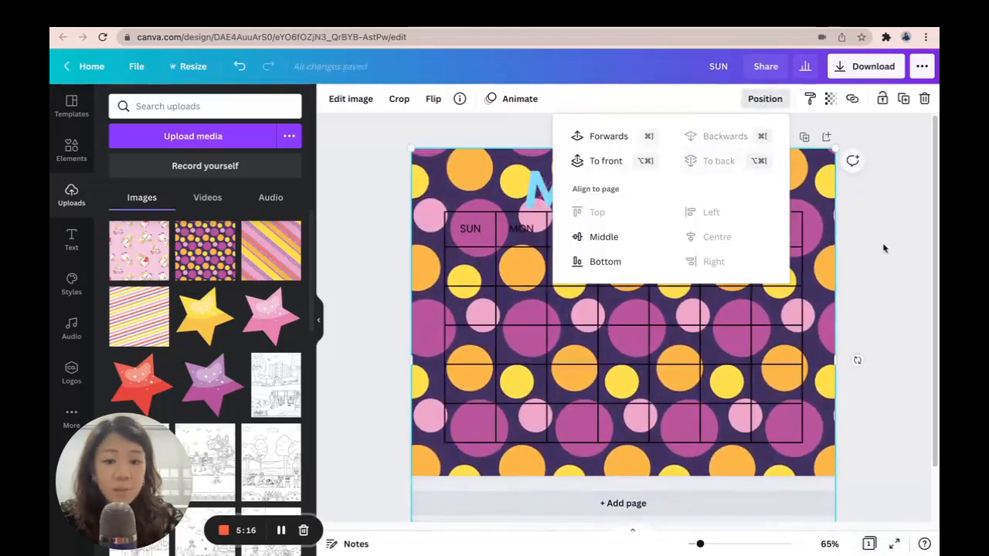
pyautogui.click(833, 102)
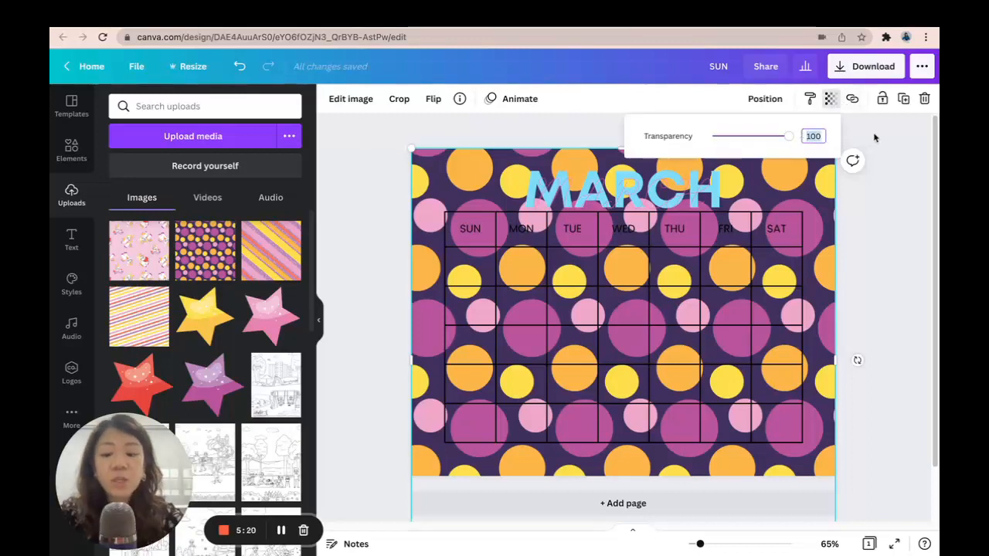
pyautogui.press('Return')
pyautogui.click(905, 210)
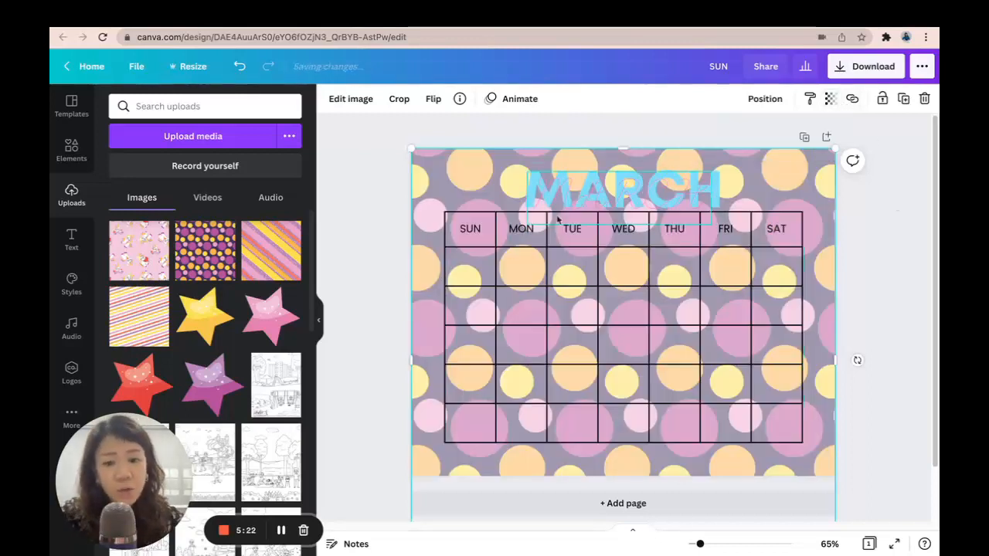
# Delete the polka-dot pattern from the page
pyautogui.click(858, 223)
pyautogui.click(817, 187)
pyautogui.press('Delete')
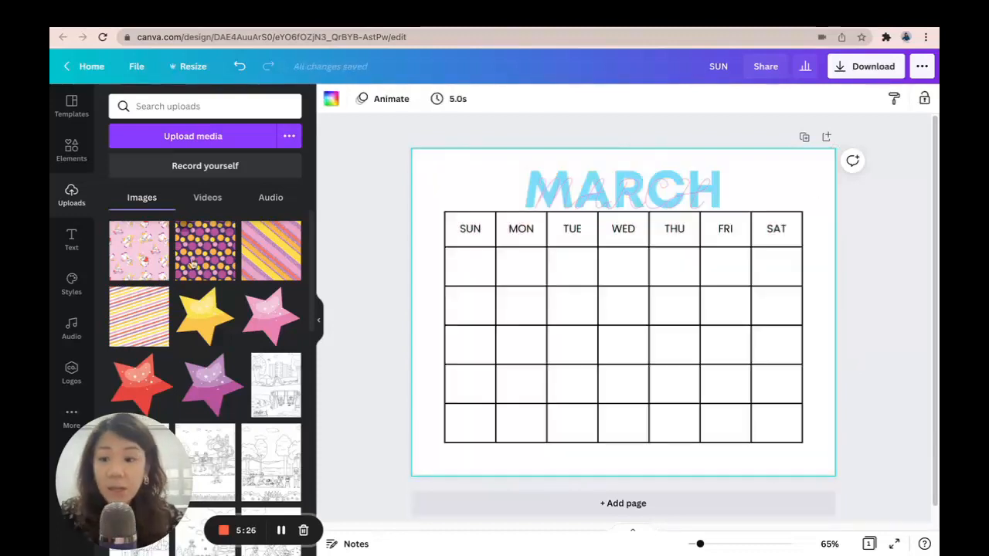
# Add the diagonal stripe pattern from uploads and stretch it to cover the whole page
pyautogui.click(139, 317)
pyautogui.moveTo(613, 249); pyautogui.dragTo(522, 255)
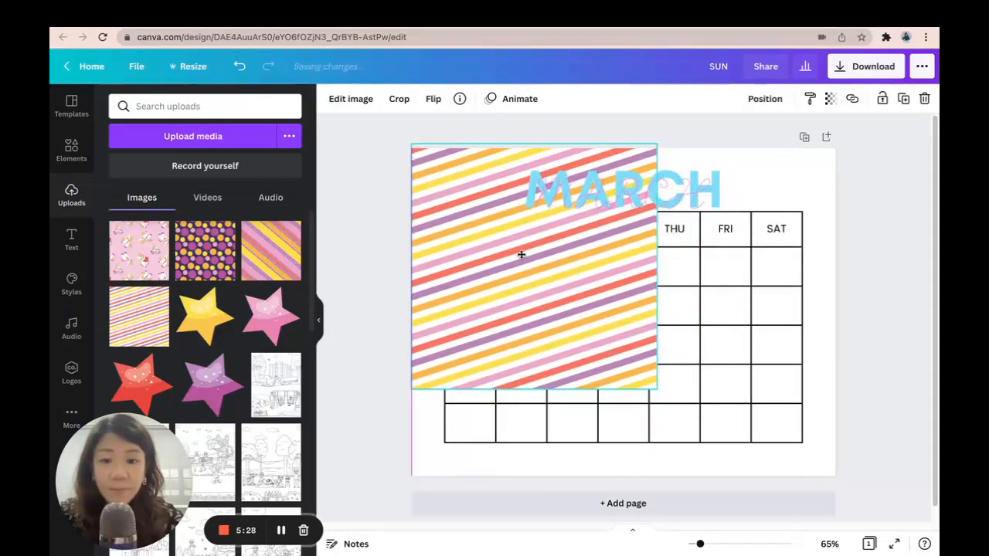
pyautogui.moveTo(654, 387); pyautogui.dragTo(874, 516)
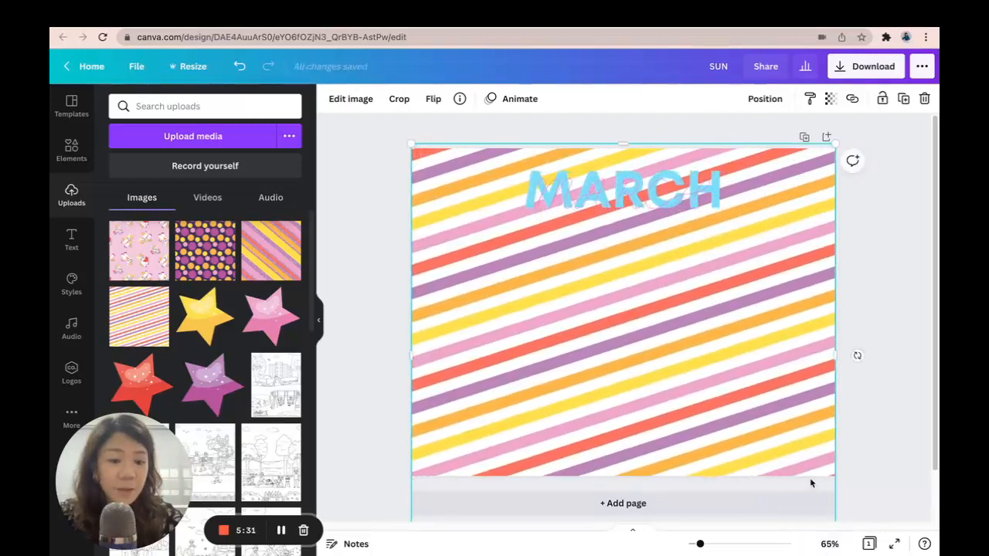
# Send the stripe pattern to the back behind the calendar and title
pyautogui.click(777, 99)
pyautogui.click(712, 163)
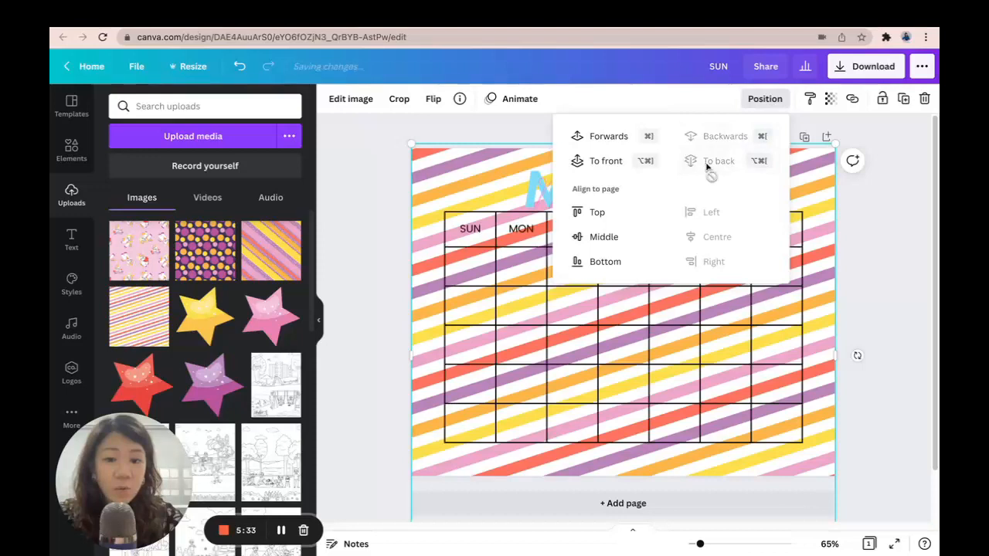
pyautogui.click(856, 220)
pyautogui.click(857, 220)
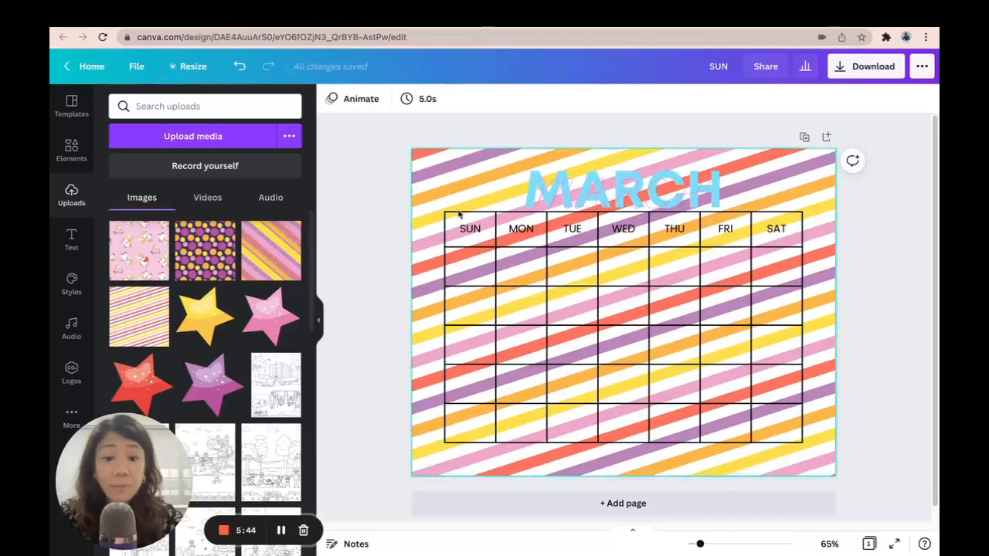
# Add a square shape and resize it to cover the calendar table area
pyautogui.click(72, 152)
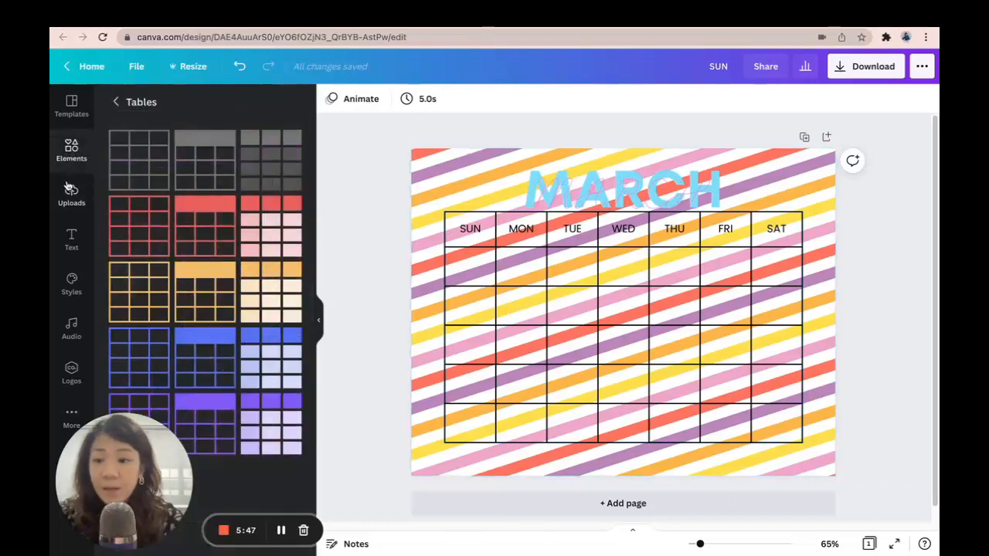
pyautogui.click(116, 101)
pyautogui.click(175, 279)
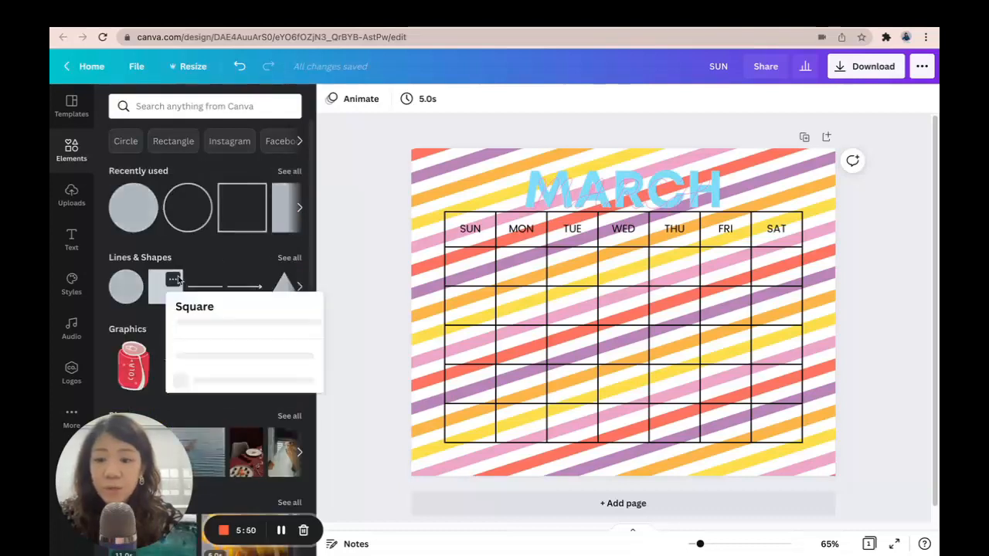
pyautogui.click(157, 290)
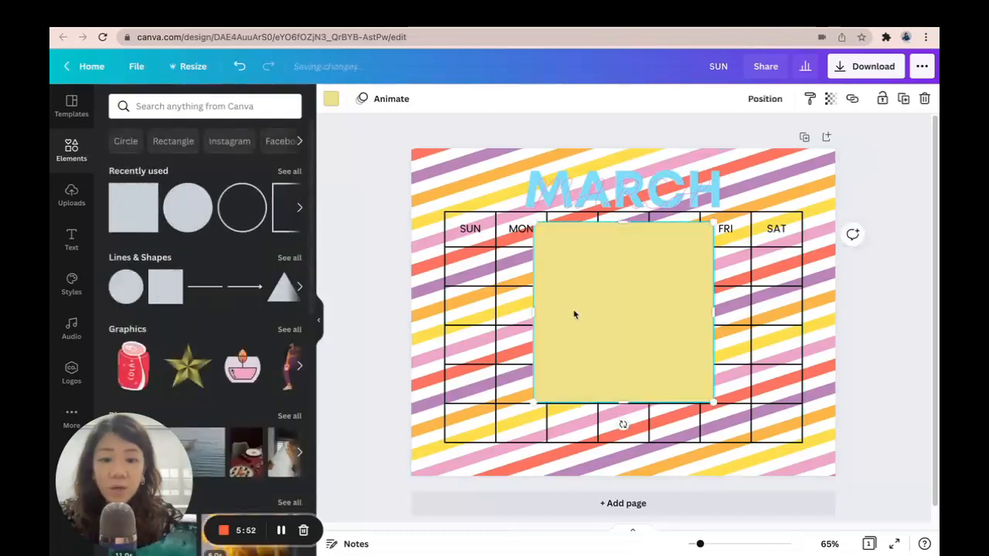
pyautogui.moveTo(574, 315); pyautogui.dragTo(499, 293)
pyautogui.moveTo(625, 306); pyautogui.dragTo(803, 313)
pyautogui.moveTo(622, 391); pyautogui.dragTo(621, 444)
# Fill the rectangle white and move it one layer backwards behind the table
pyautogui.click(325, 102)
pyautogui.click(287, 163)
pyautogui.click(770, 103)
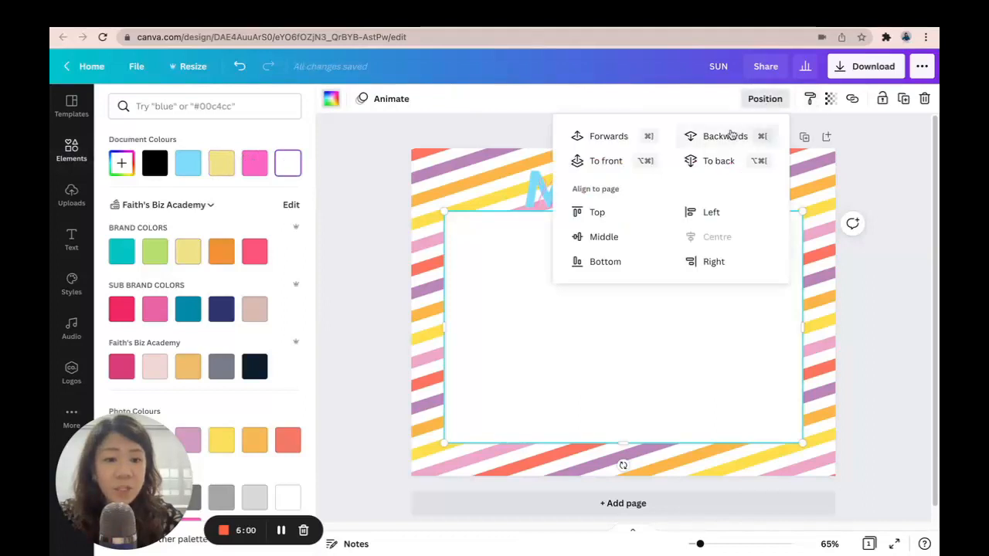
pyautogui.click(731, 137)
pyautogui.click(903, 190)
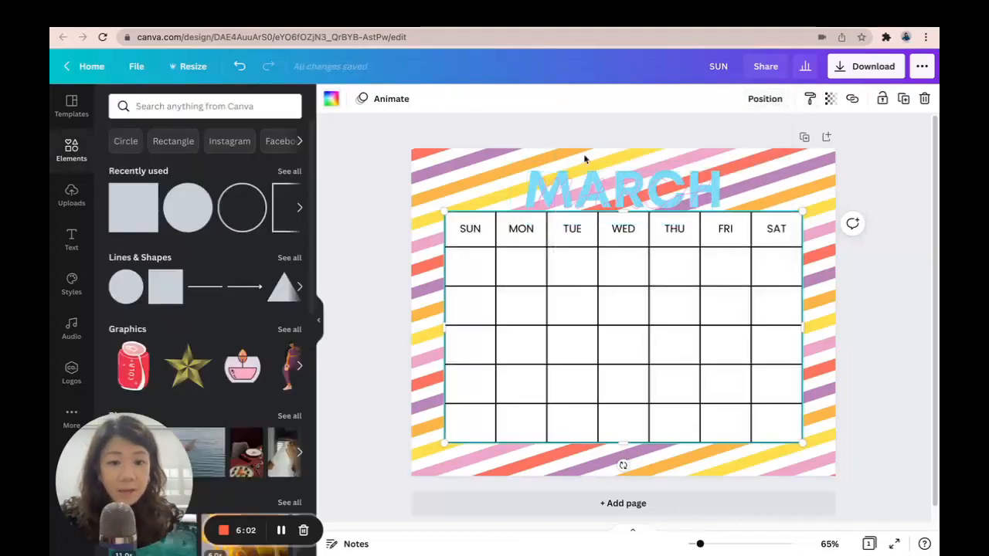
# Change the blue MARCH title's text colour to black
pyautogui.click(528, 168)
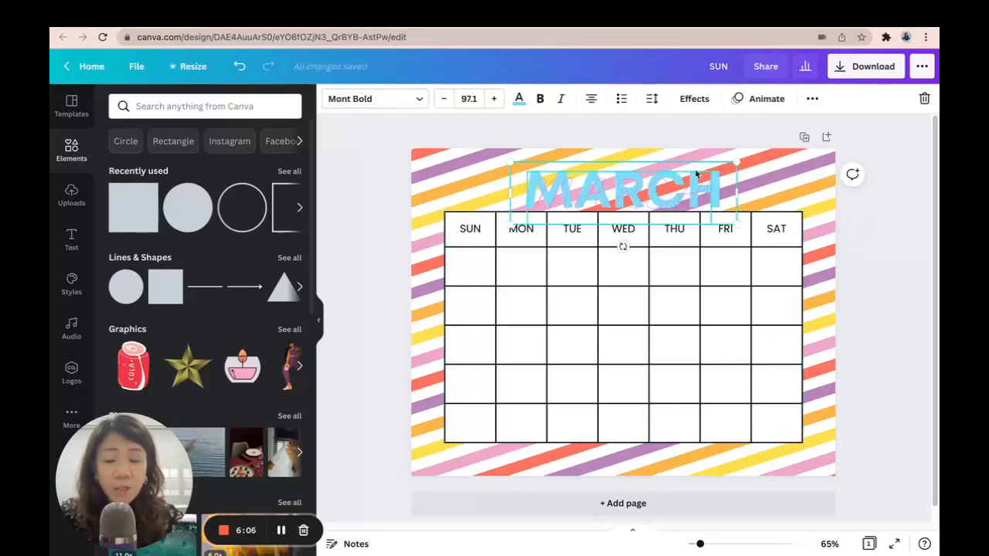
pyautogui.click(516, 99)
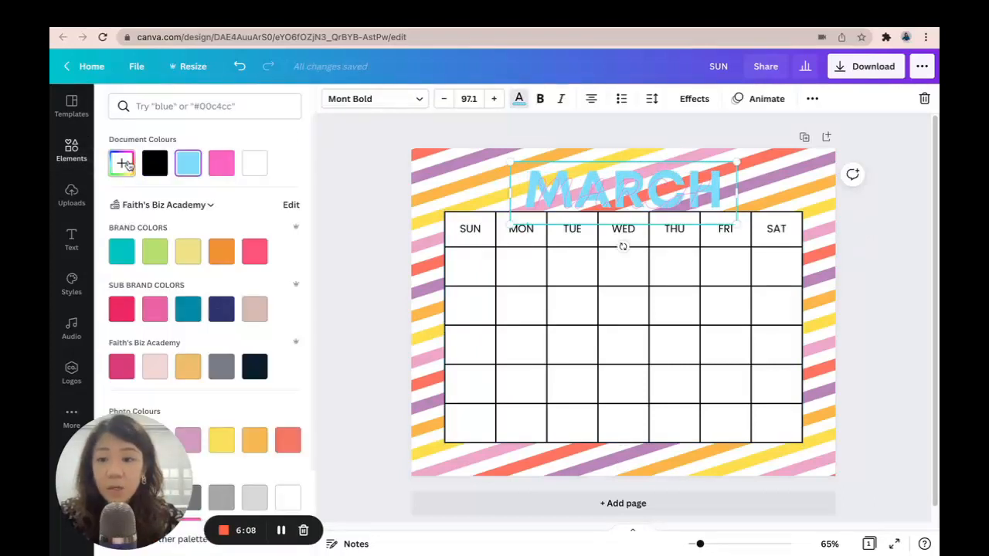
pyautogui.click(154, 163)
pyautogui.click(868, 233)
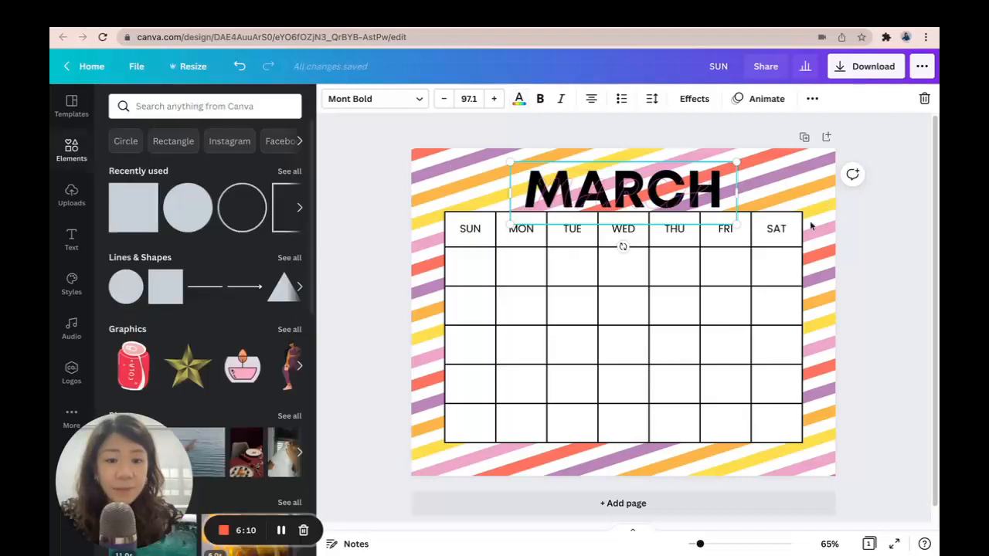
# Apply an Echo effect with offset 49 to the pink MARCH text and set its transparency to 98
pyautogui.click(651, 201)
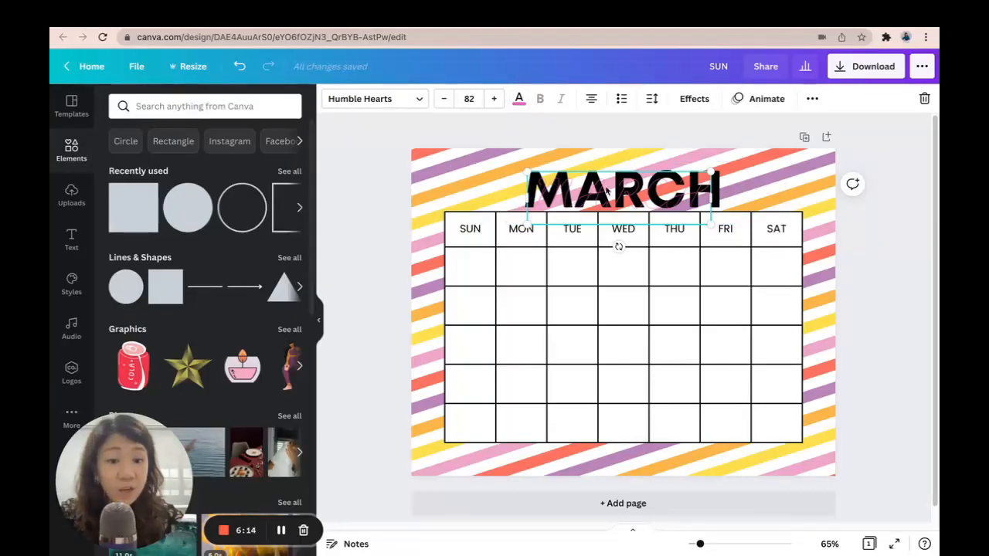
pyautogui.click(694, 99)
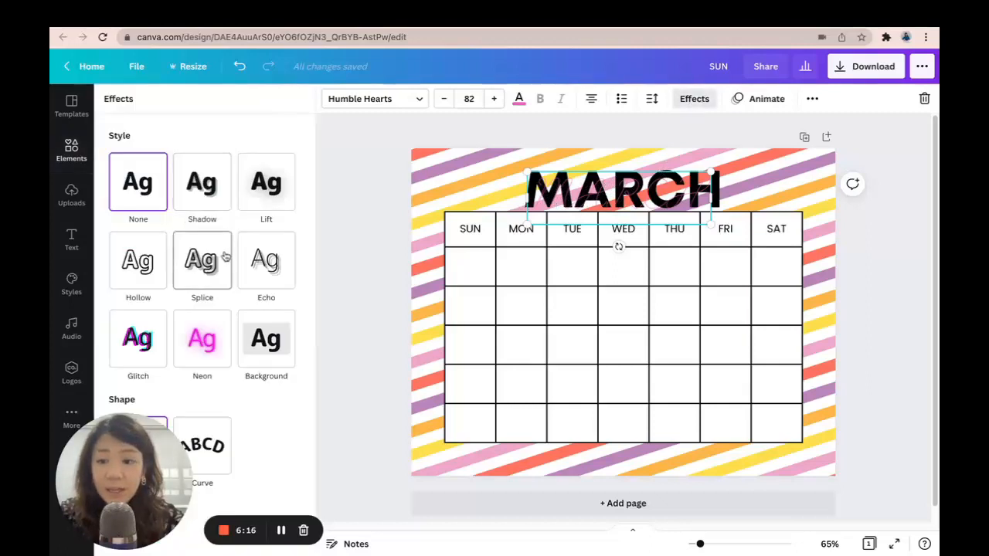
pyautogui.click(201, 339)
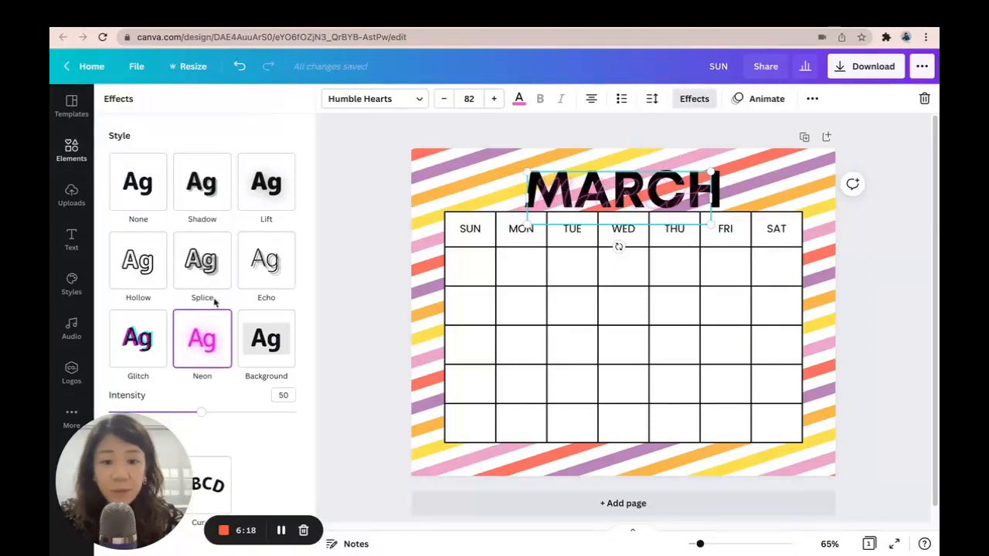
pyautogui.click(263, 293)
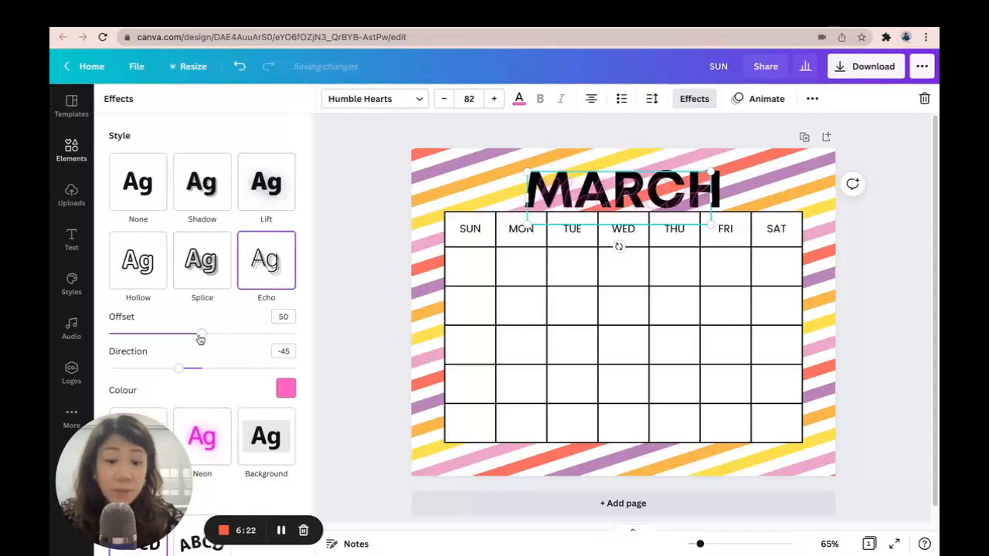
pyautogui.moveTo(193, 337); pyautogui.dragTo(200, 335)
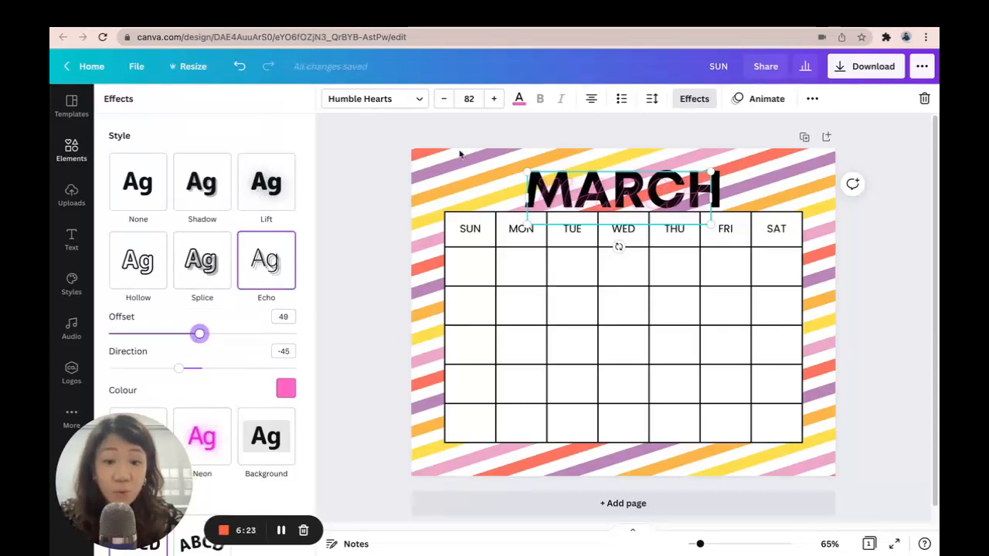
pyautogui.click(812, 98)
pyautogui.click(731, 130)
pyautogui.moveTo(656, 167); pyautogui.dragTo(692, 168)
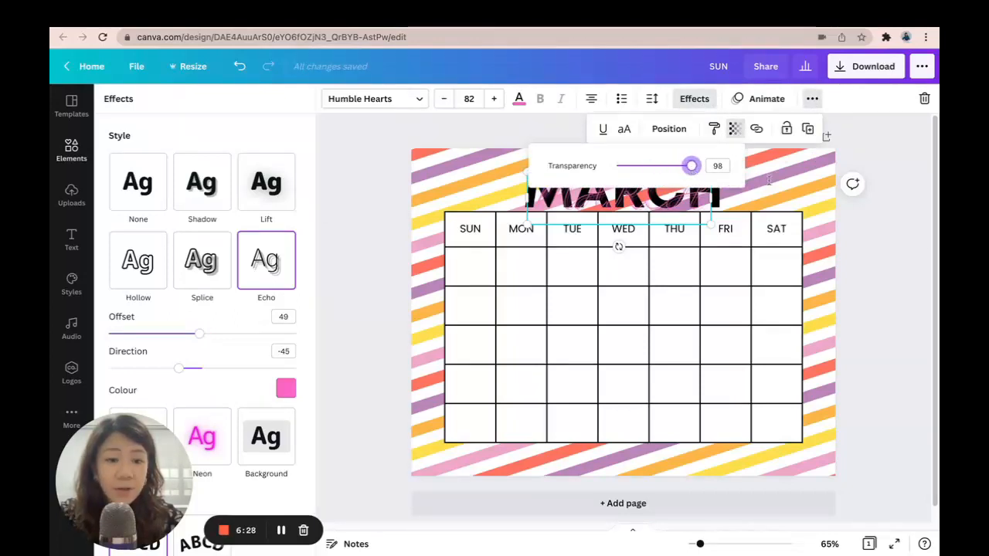
pyautogui.click(927, 245)
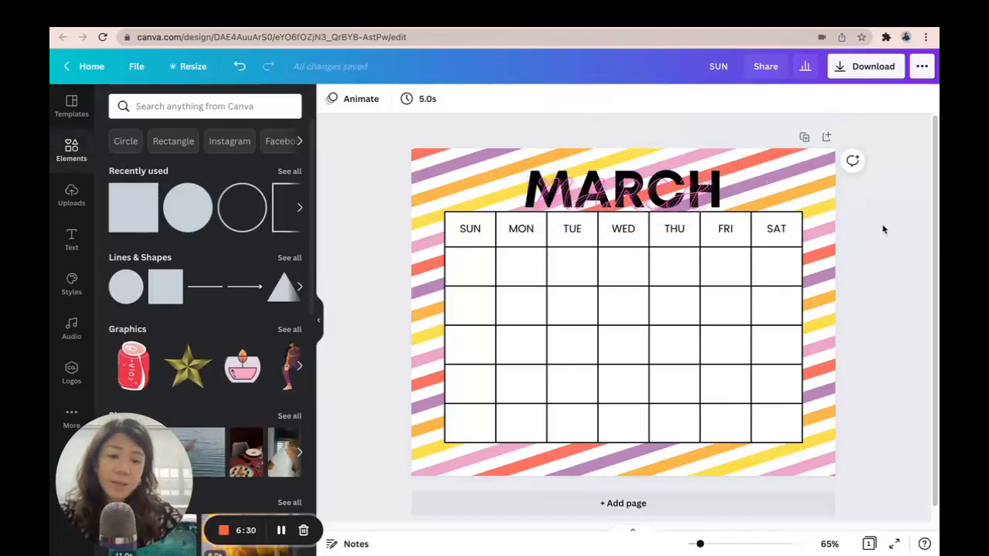
# Delete the pink MARCH text layer
pyautogui.click(655, 198)
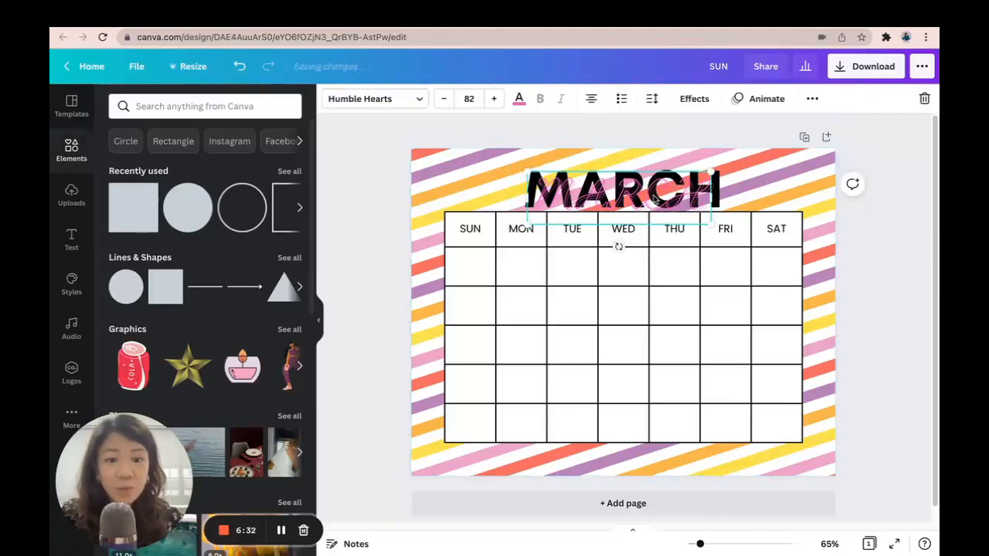
pyautogui.press('Delete')
# Apply a Shadow effect to the black MARCH title and set the shadow colour to pink
pyautogui.click(655, 199)
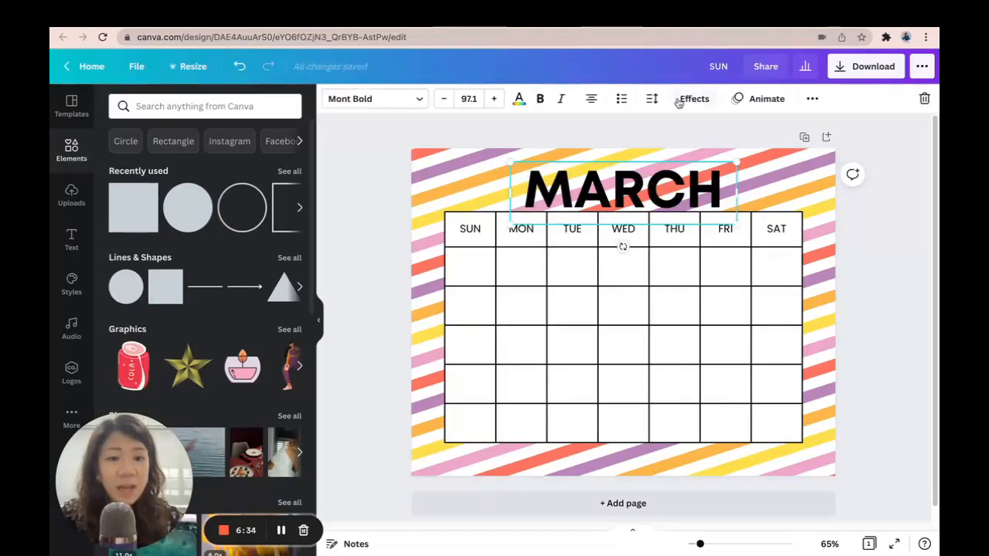
pyautogui.click(694, 98)
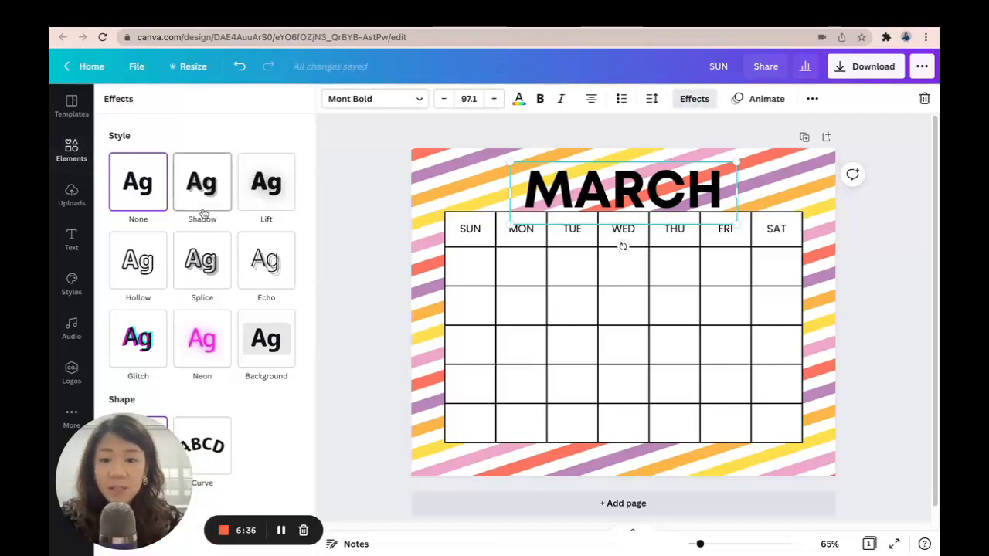
pyautogui.click(203, 182)
pyautogui.scroll(-3, 224, 240)
pyautogui.click(285, 264)
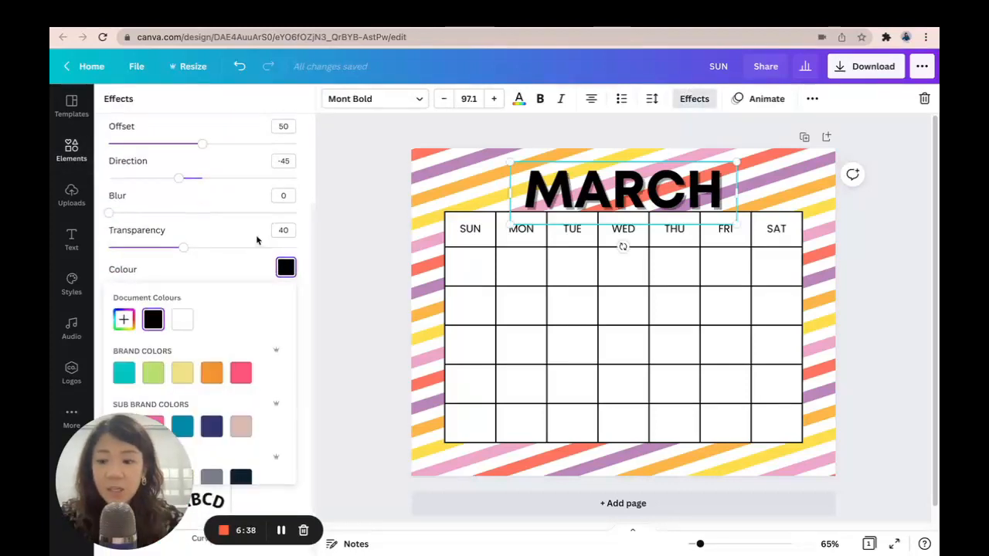
pyautogui.scroll(-4, 288, 299)
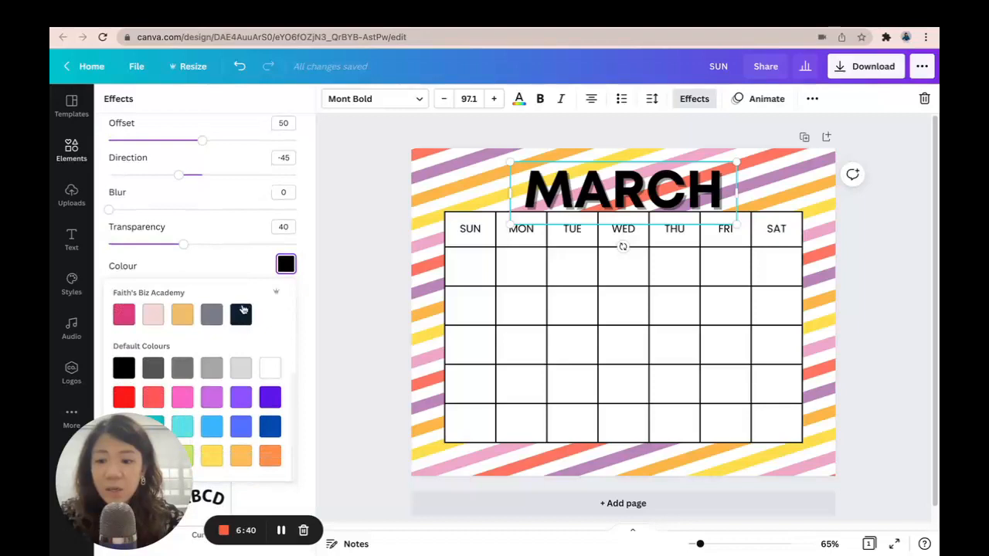
pyautogui.scroll(3, 243, 309)
pyautogui.scroll(-1, 243, 309)
pyautogui.click(240, 346)
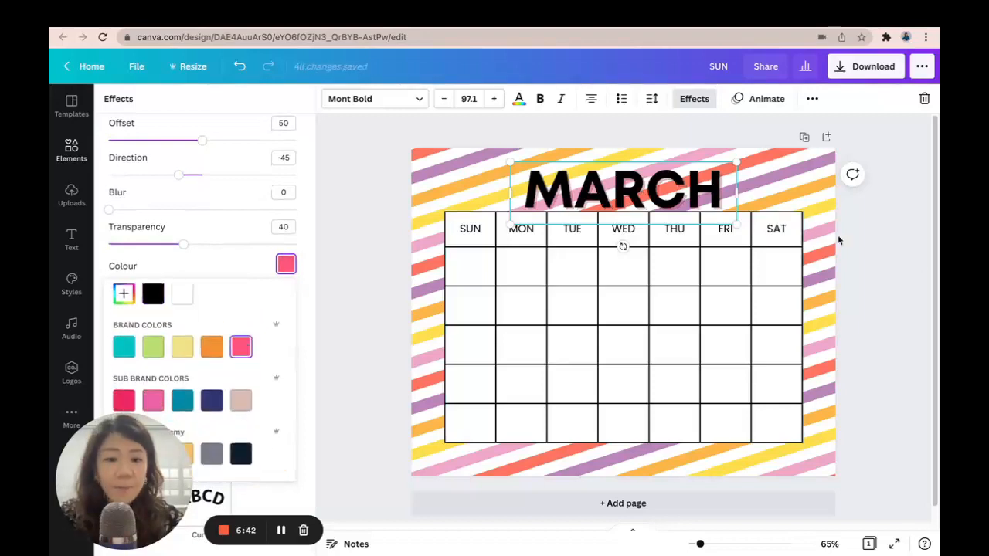
pyautogui.click(919, 264)
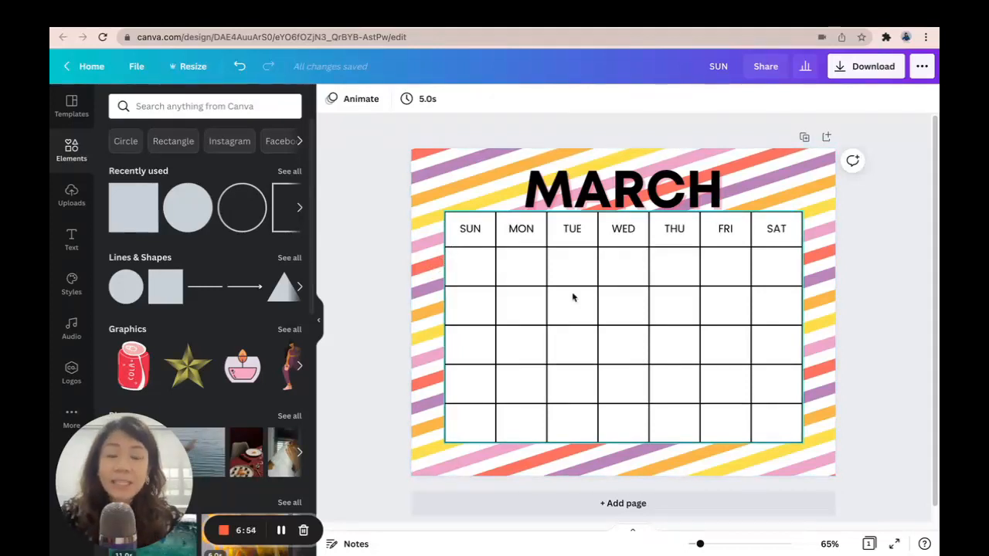
# Add a small yellow square and place it in the top-left corner of the first Sunday cell
pyautogui.click(188, 208)
pyautogui.moveTo(715, 222); pyautogui.dragTo(554, 382)
pyautogui.moveTo(700, 544); pyautogui.dragTo(709, 544)
pyautogui.moveTo(491, 458); pyautogui.dragTo(342, 233)
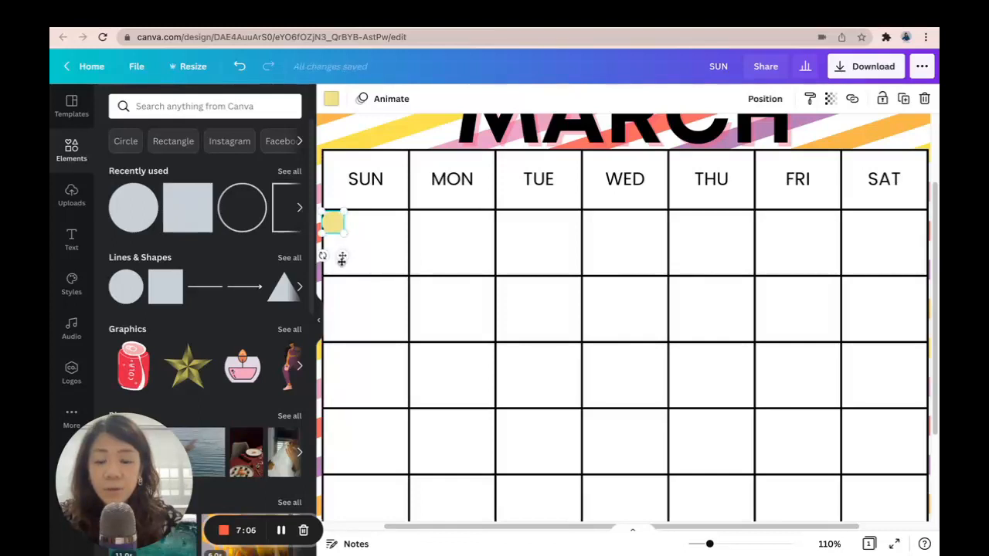
pyautogui.press('Right')
pyautogui.moveTo(711, 545); pyautogui.dragTo(707, 545)
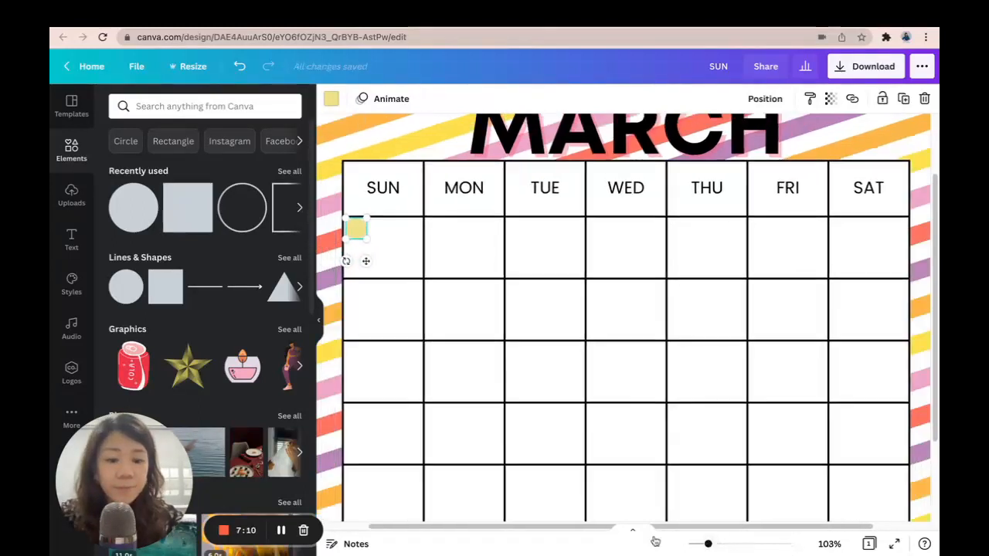
pyautogui.click(397, 234)
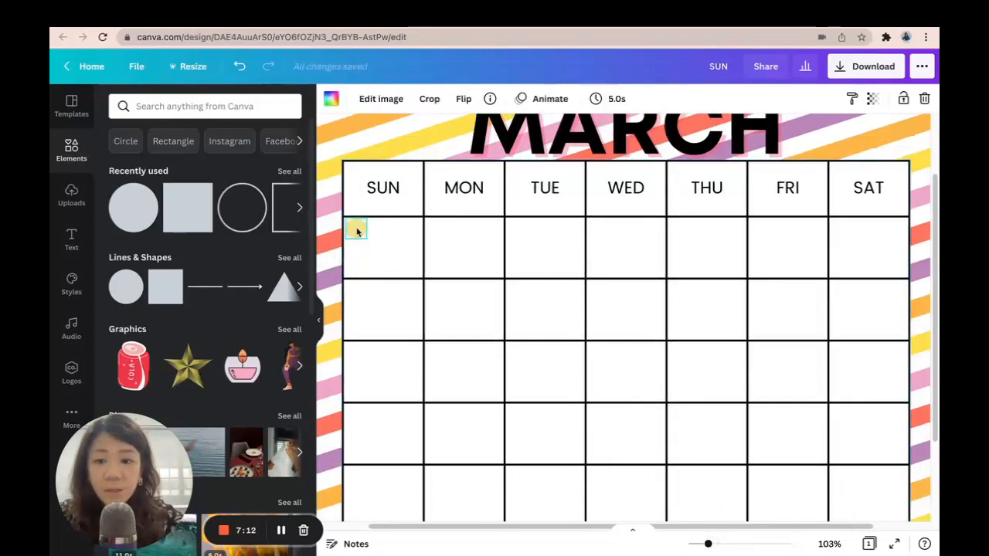
pyautogui.click(358, 229)
pyautogui.press('Down')
pyautogui.press('Up')
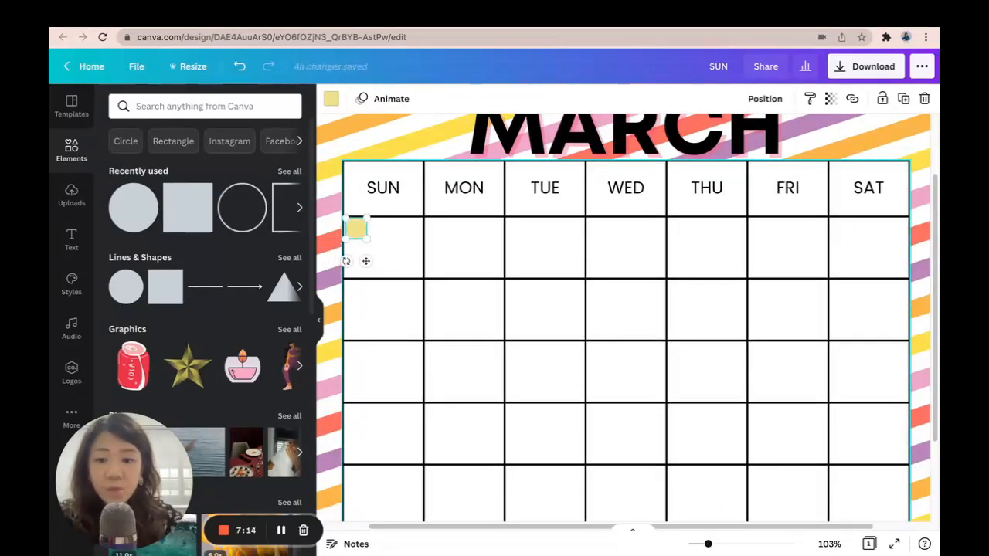
# Lock the calendar table so it can no longer be moved
pyautogui.click(347, 293)
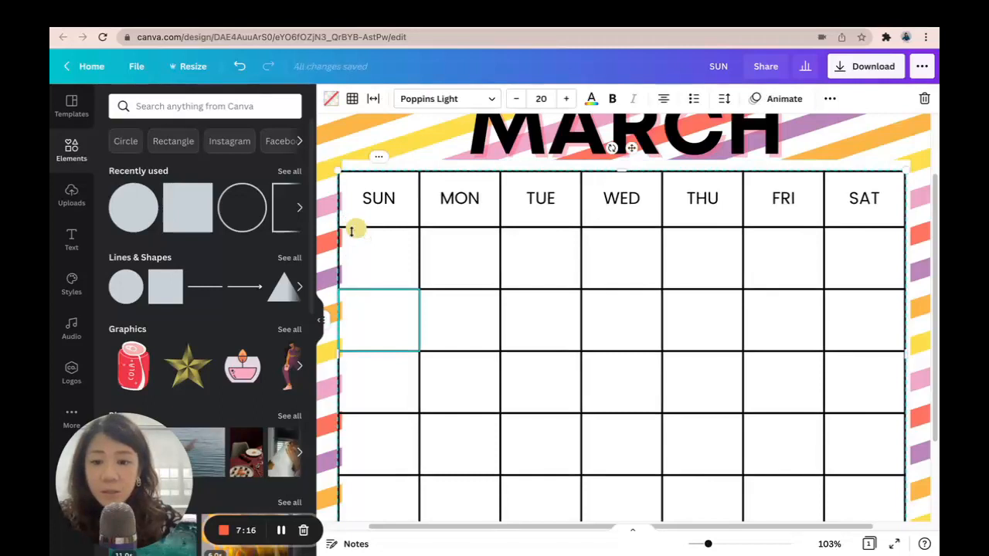
pyautogui.click(240, 66)
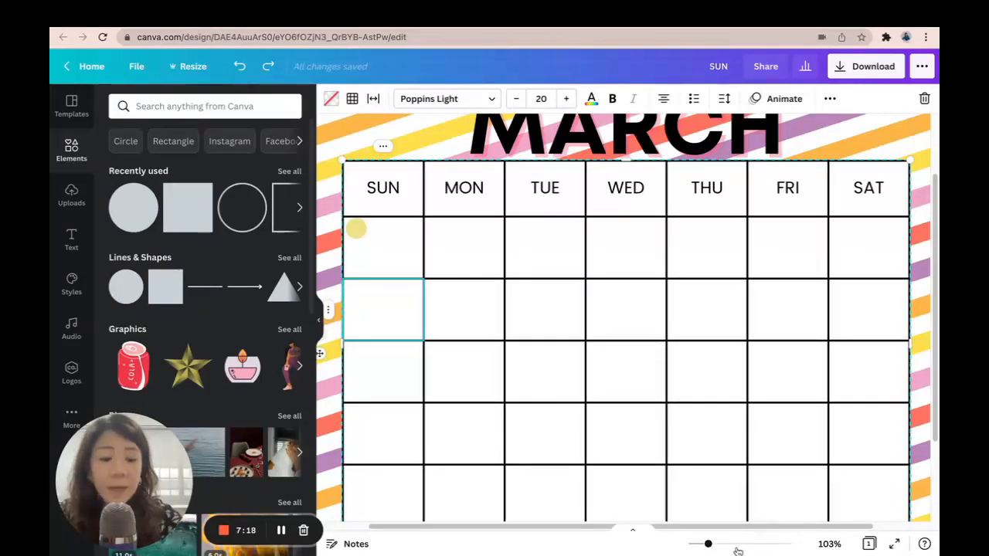
pyautogui.click(710, 545)
pyautogui.moveTo(710, 544); pyautogui.dragTo(697, 545)
pyautogui.click(858, 389)
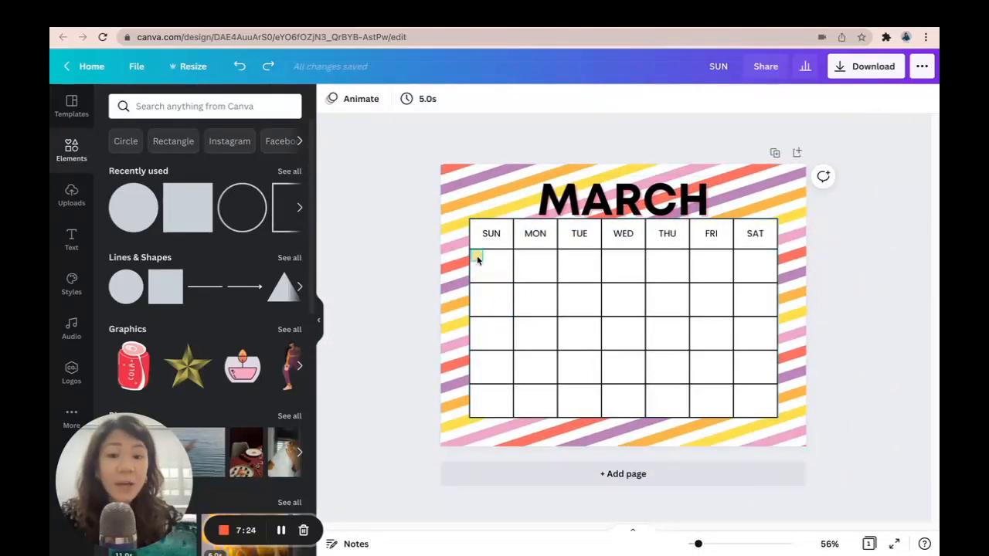
pyautogui.click(772, 380)
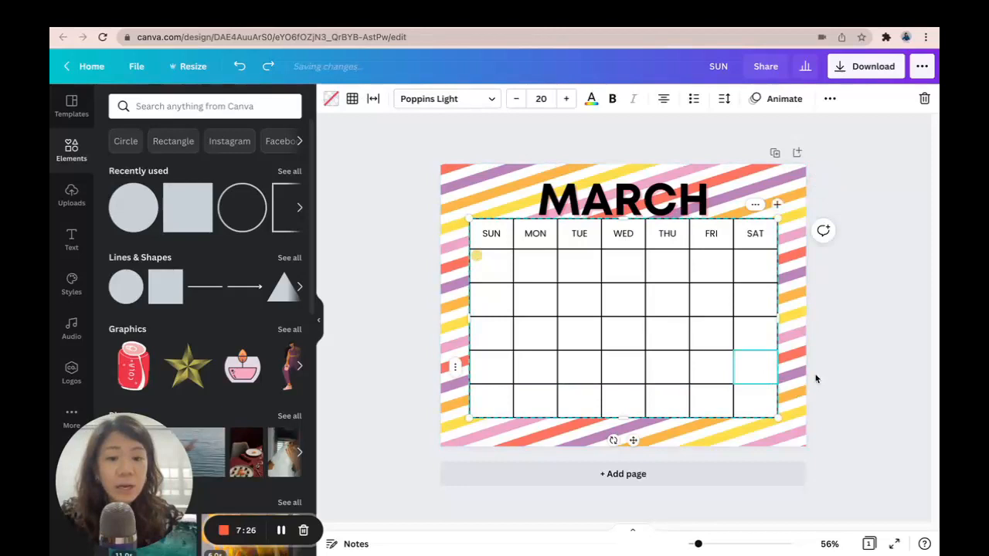
pyautogui.moveTo(860, 402); pyautogui.dragTo(556, 274)
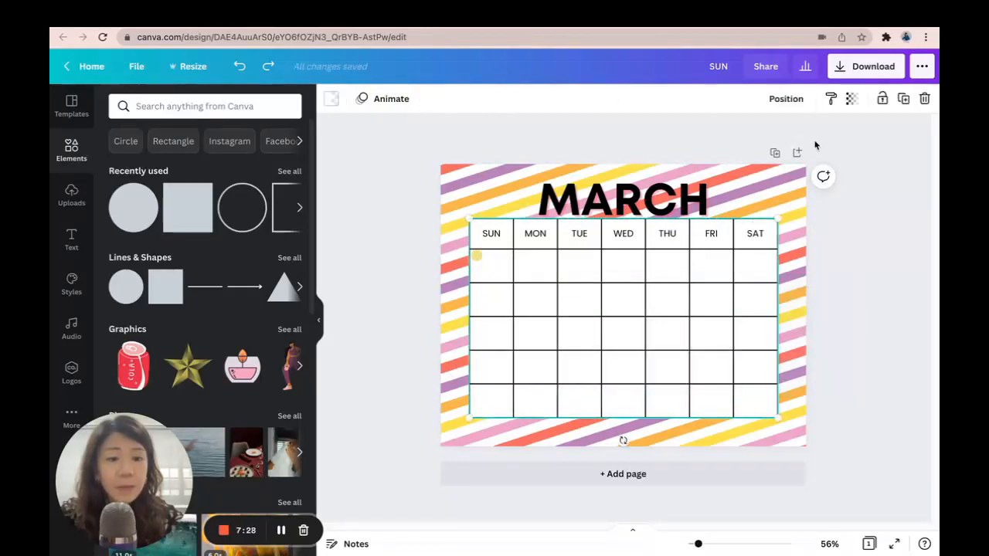
pyautogui.click(885, 103)
pyautogui.click(854, 151)
pyautogui.click(708, 283)
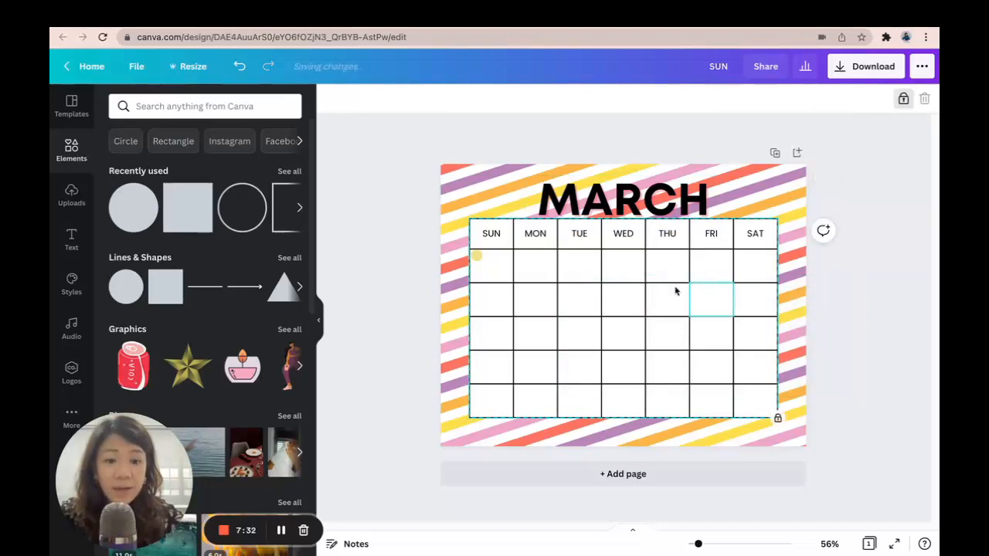
pyautogui.press('Escape')
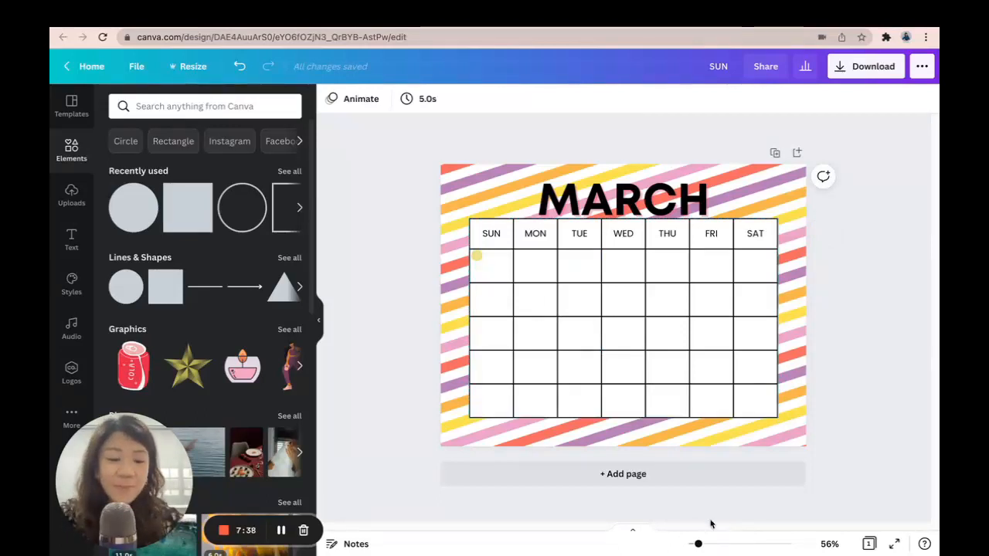
# Recolour the small square in the first Sunday cell with the yellow photo colour
pyautogui.moveTo(698, 544); pyautogui.dragTo(707, 544)
pyautogui.click(368, 216)
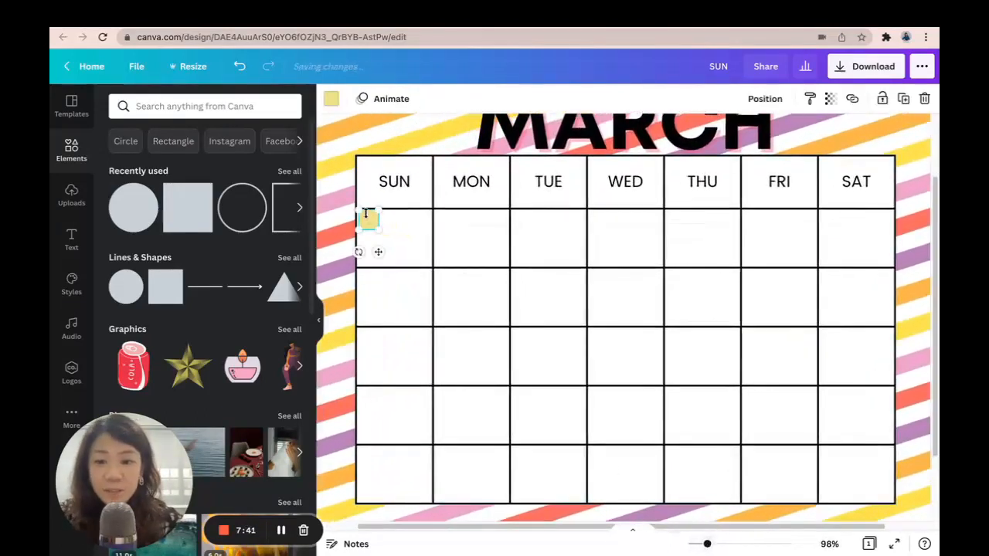
pyautogui.click(330, 99)
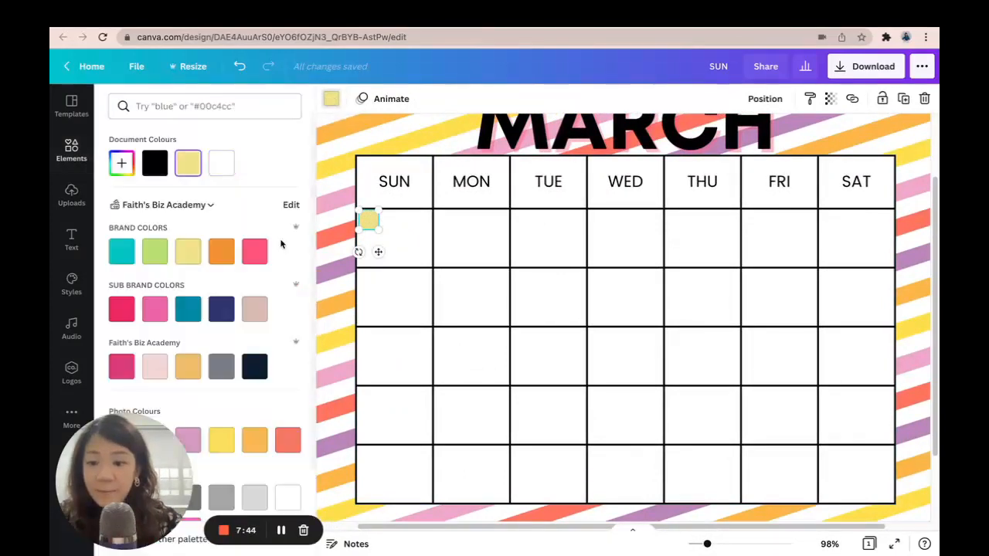
pyautogui.scroll(-3, 282, 240)
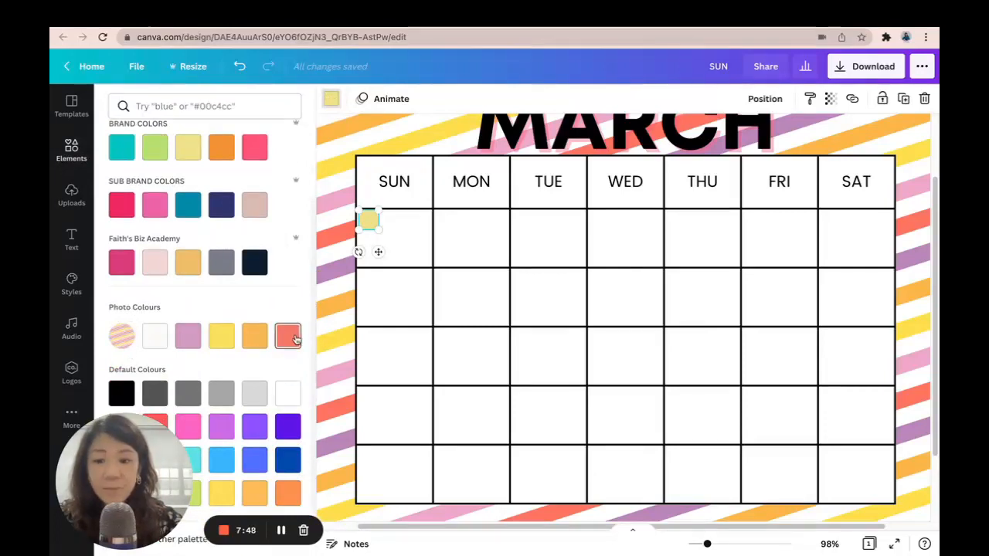
pyautogui.click(232, 339)
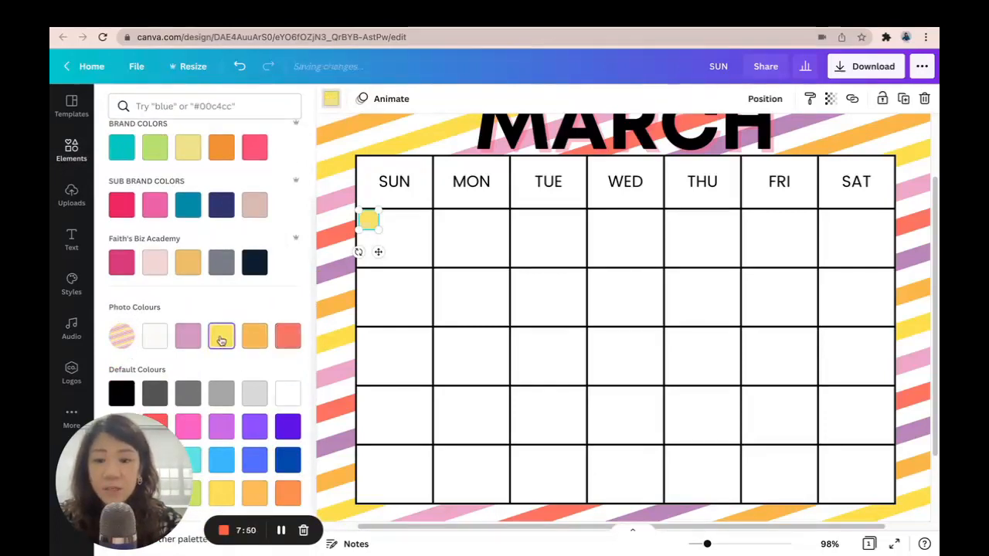
pyautogui.click(829, 99)
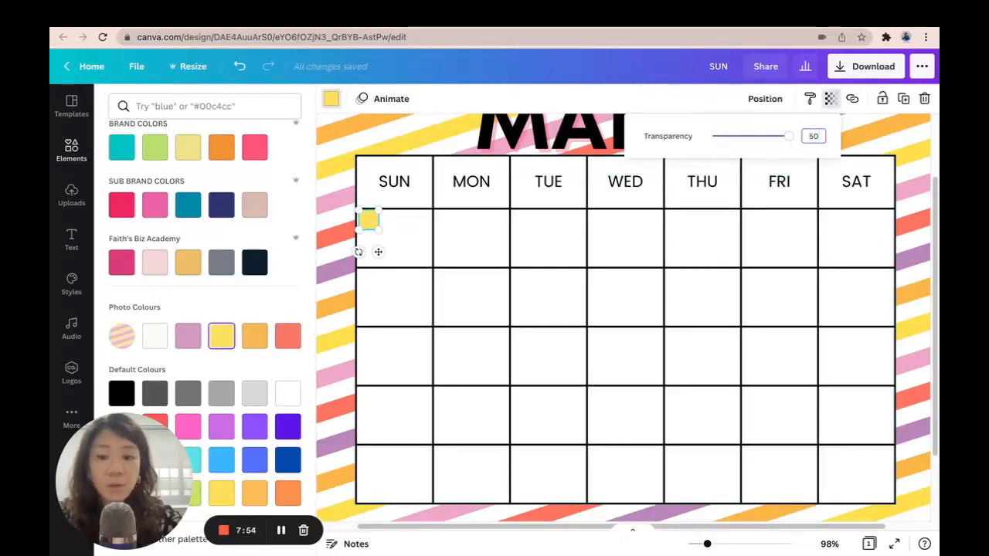
pyautogui.click(468, 240)
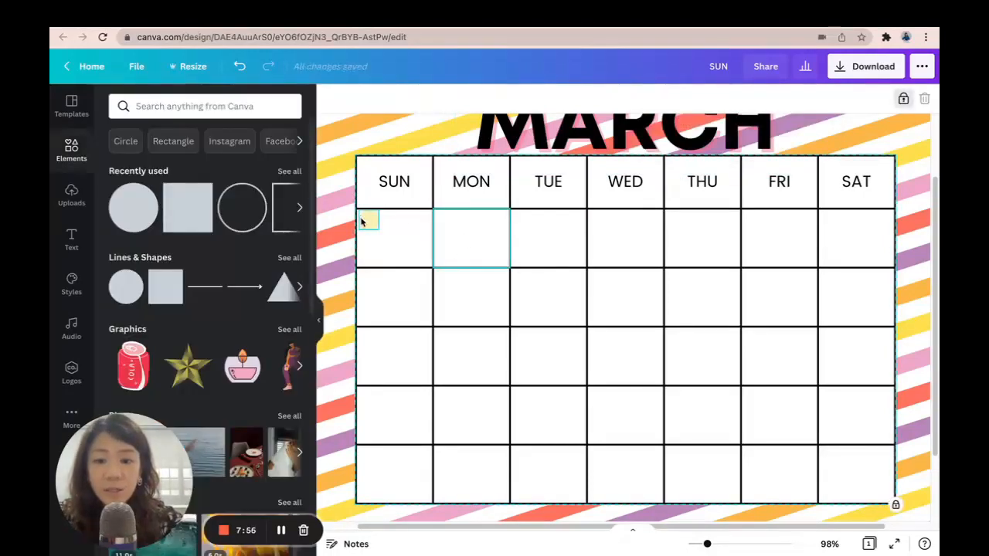
# Duplicate the yellow square so each cell of the first row, Sunday through Saturday, has one in its corner
pyautogui.click(360, 222)
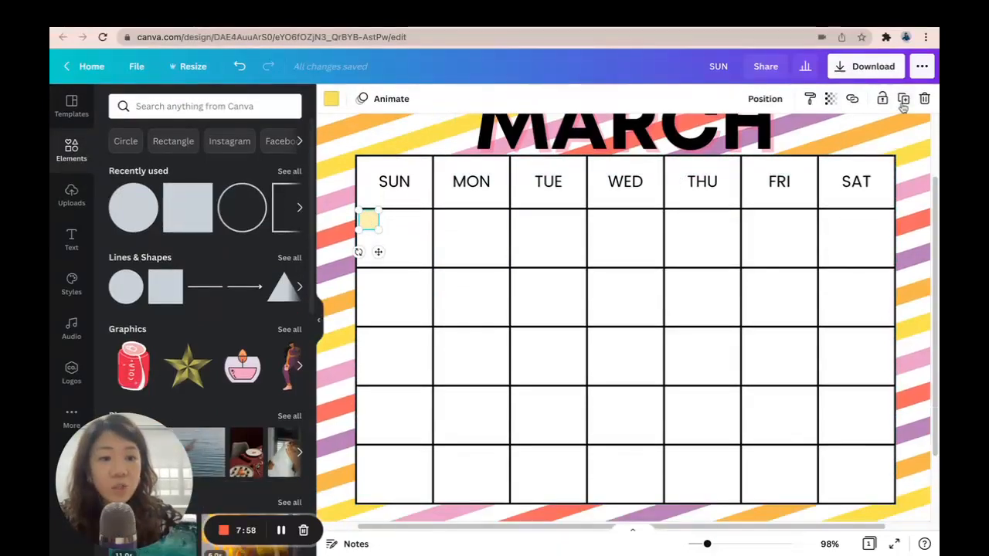
pyautogui.click(903, 99)
pyautogui.moveTo(395, 266); pyautogui.dragTo(457, 253)
pyautogui.click(901, 100)
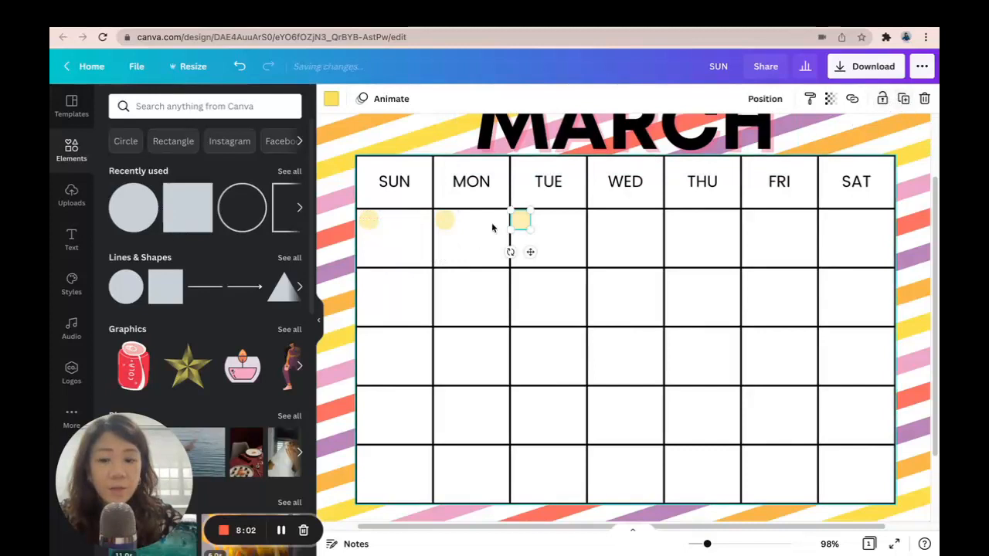
pyautogui.click(903, 99)
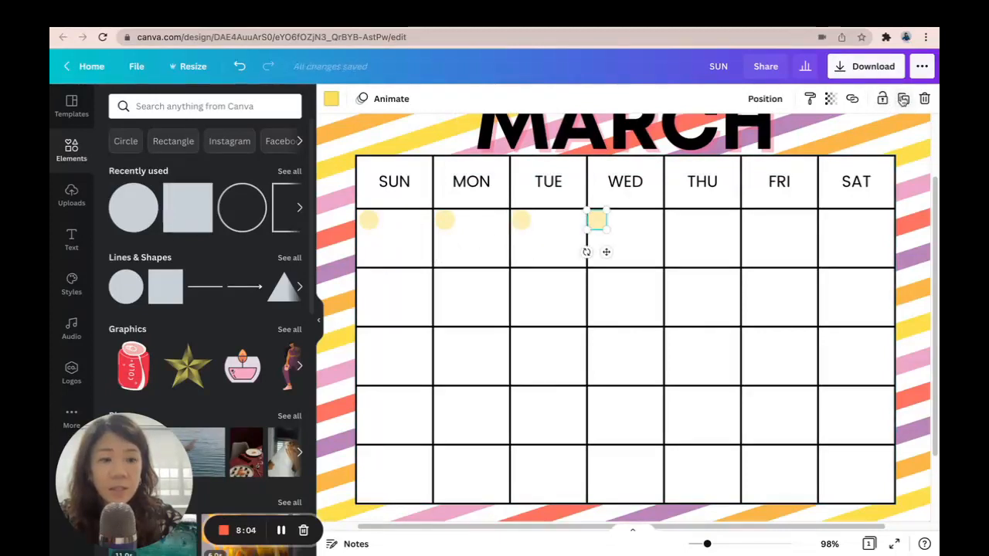
pyautogui.click(903, 99)
pyautogui.click(903, 99)
pyautogui.click(903, 98)
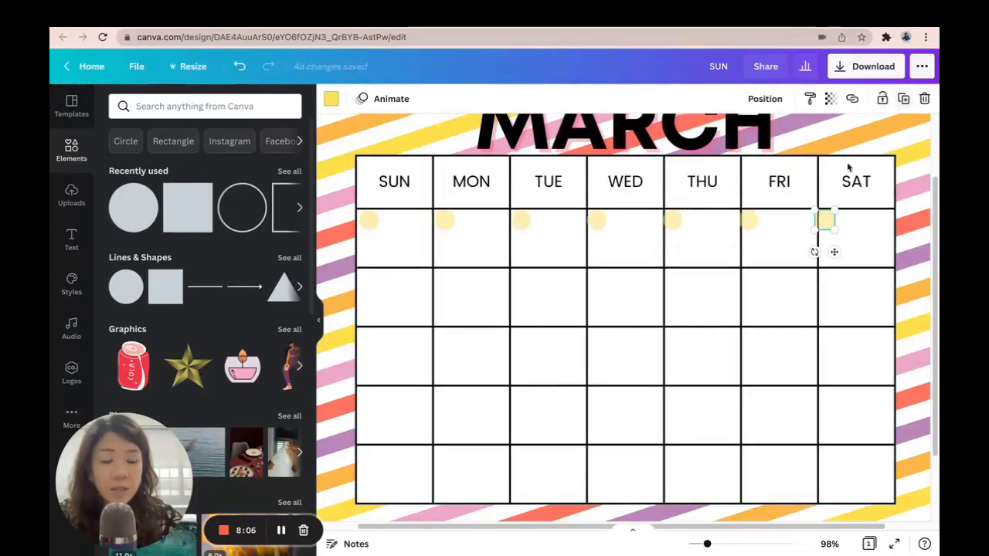
pyautogui.moveTo(834, 252); pyautogui.dragTo(841, 255)
# Select all seven yellow squares and space them evenly horizontally
pyautogui.click(369, 220)
pyautogui.keyDown('shift'); pyautogui.click(446, 221); pyautogui.keyUp('shift')
pyautogui.keyDown('shift'); pyautogui.click(520, 221); pyautogui.keyUp('shift')
pyautogui.keyDown('shift'); pyautogui.click(599, 220); pyautogui.keyUp('shift')
pyautogui.keyDown('shift'); pyautogui.click(674, 221); pyautogui.keyUp('shift')
pyautogui.keyDown('shift'); pyautogui.click(750, 221); pyautogui.keyUp('shift')
pyautogui.keyDown('shift'); pyautogui.click(829, 221); pyautogui.keyUp('shift')
pyautogui.click(785, 98)
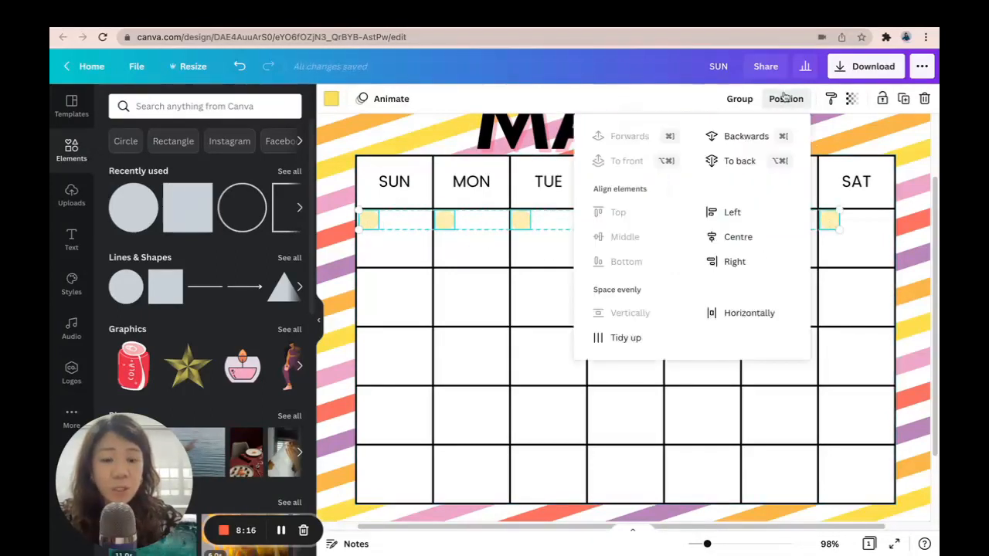
pyautogui.click(754, 312)
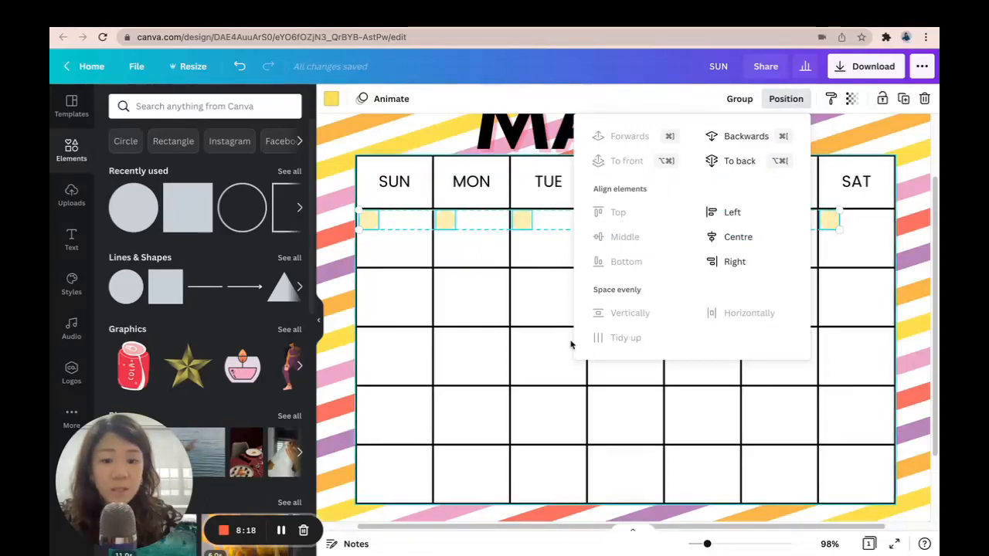
pyautogui.click(851, 254)
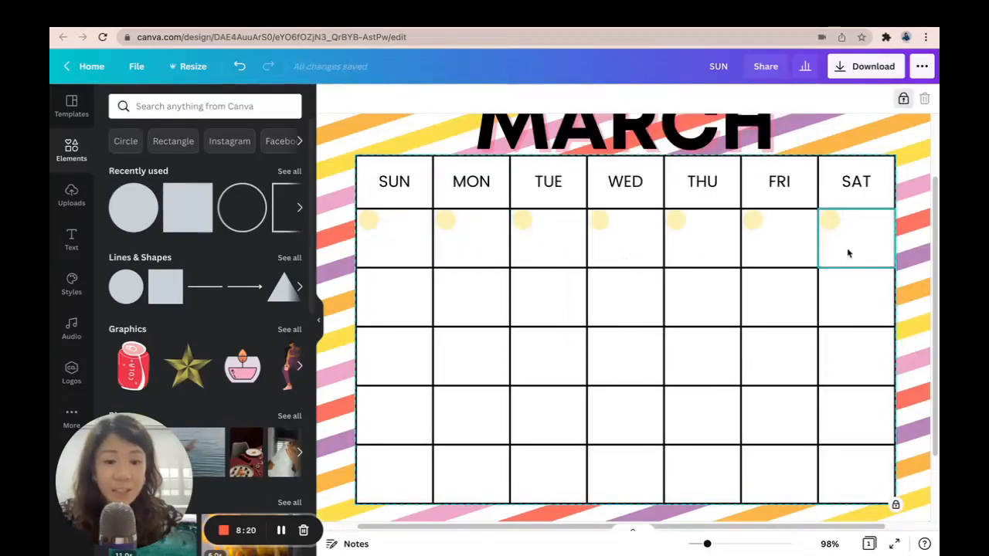
# Select the seven yellow squares and group them
pyautogui.click(368, 221)
pyautogui.keyDown('shift'); pyautogui.click(445, 221); pyautogui.keyUp('shift')
pyautogui.keyDown('shift'); pyautogui.click(523, 222); pyautogui.keyUp('shift')
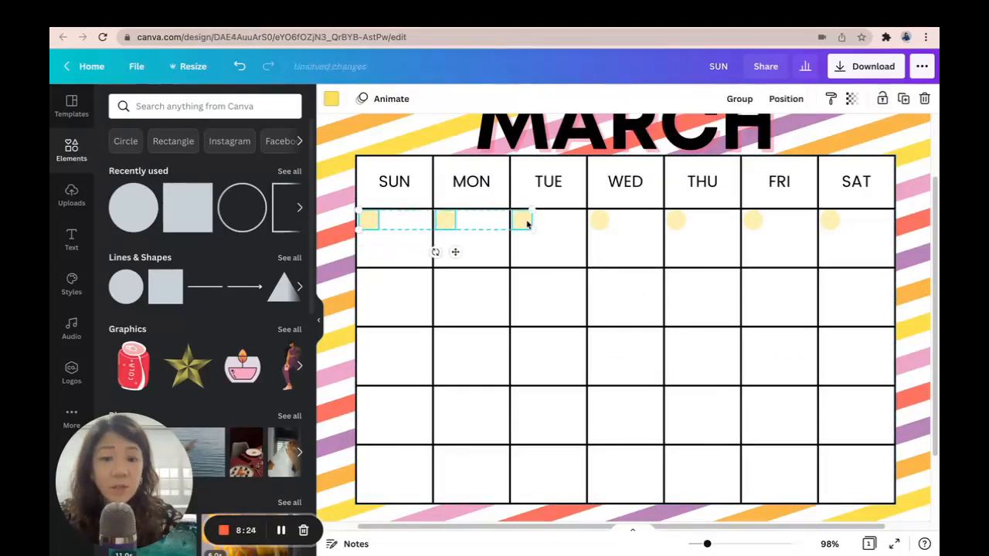
pyautogui.keyDown('shift'); pyautogui.click(600, 221); pyautogui.keyUp('shift')
pyautogui.keyDown('shift'); pyautogui.click(676, 221); pyautogui.keyUp('shift')
pyautogui.keyDown('shift'); pyautogui.click(754, 221); pyautogui.keyUp('shift')
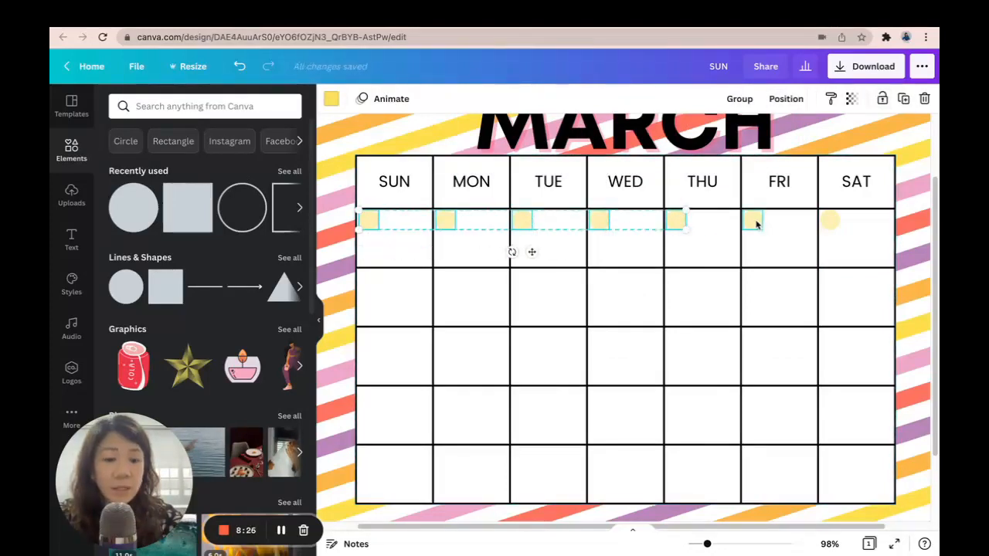
pyautogui.keyDown('shift'); pyautogui.click(827, 221); pyautogui.keyUp('shift')
pyautogui.click(739, 97)
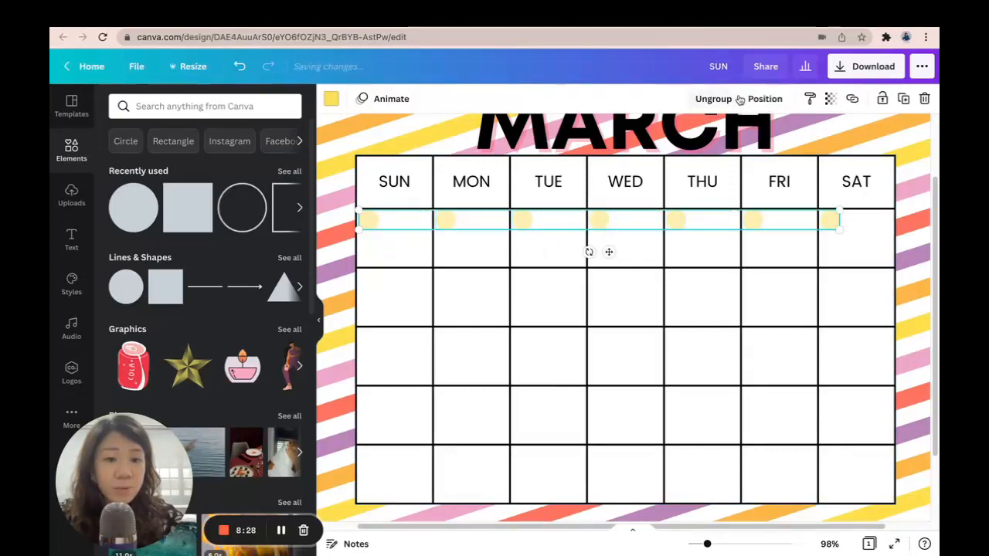
# Duplicate the square group into the second row and recolour it with the lilac photo colour
pyautogui.click(904, 99)
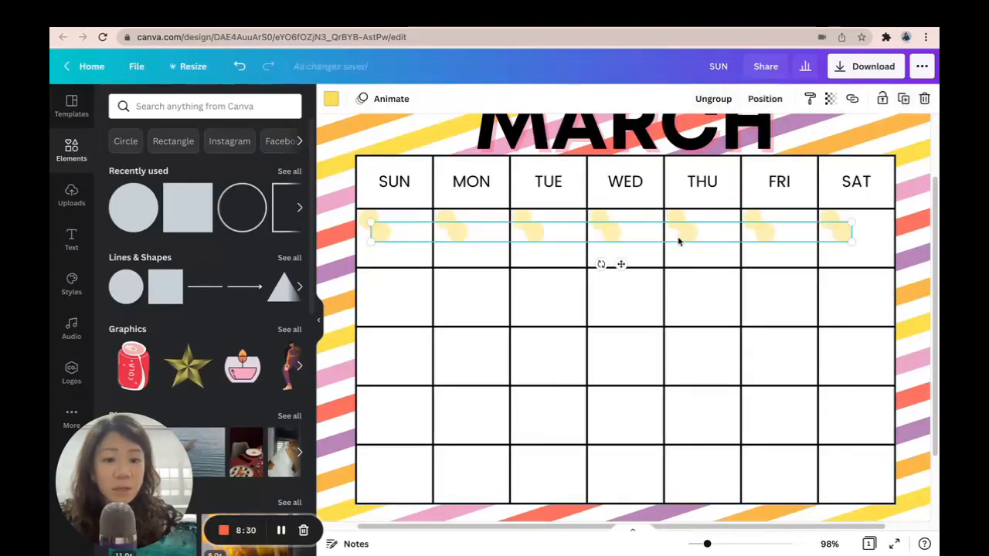
pyautogui.moveTo(689, 242); pyautogui.dragTo(679, 276)
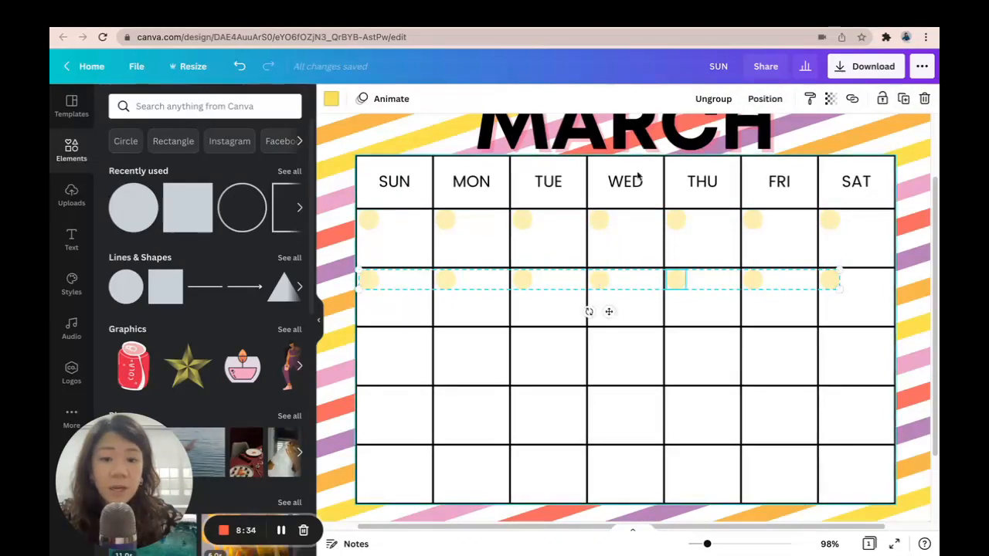
pyautogui.click(332, 99)
pyautogui.scroll(-2, 223, 233)
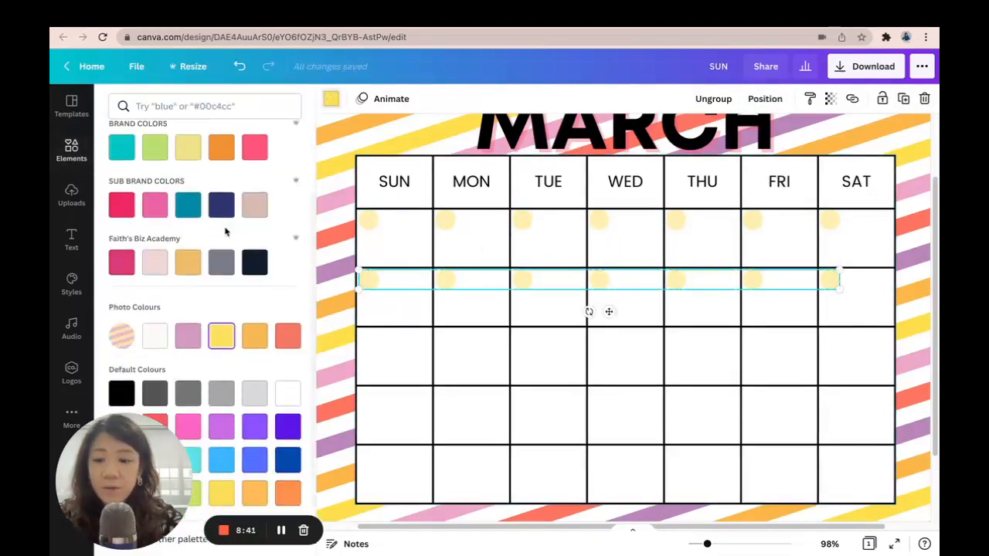
pyautogui.click(189, 340)
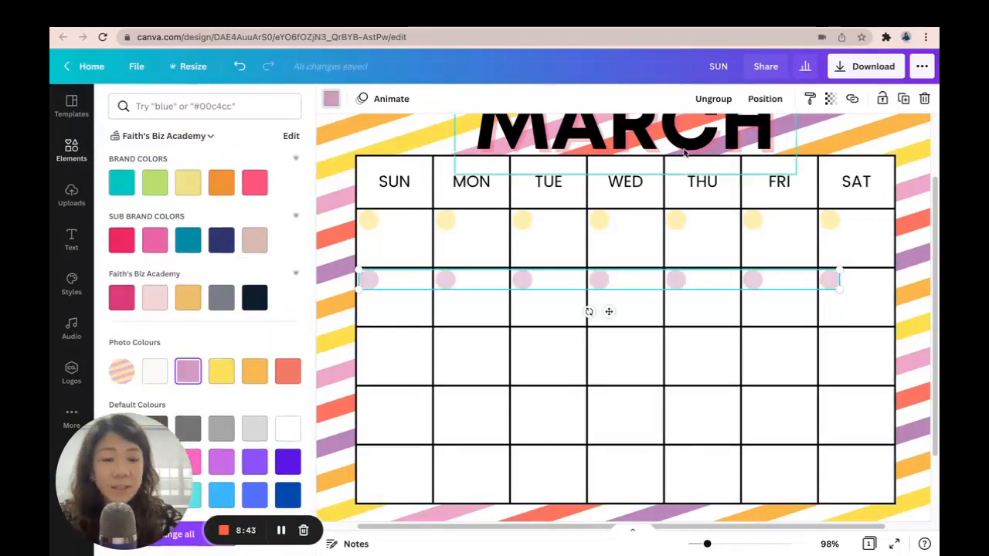
# Duplicate the group into the third row and recolour it orange
pyautogui.click(904, 99)
pyautogui.moveTo(620, 327); pyautogui.dragTo(606, 374)
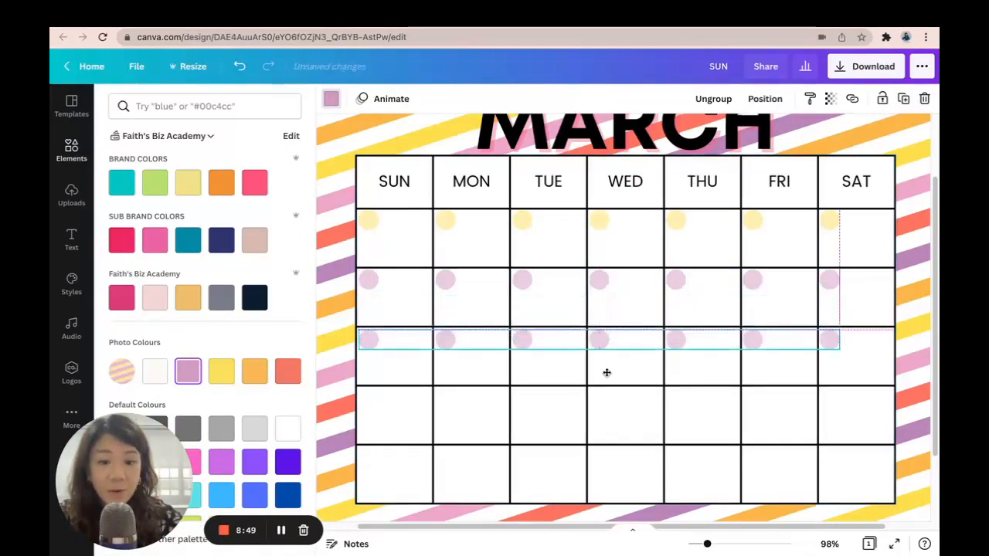
pyautogui.click(255, 371)
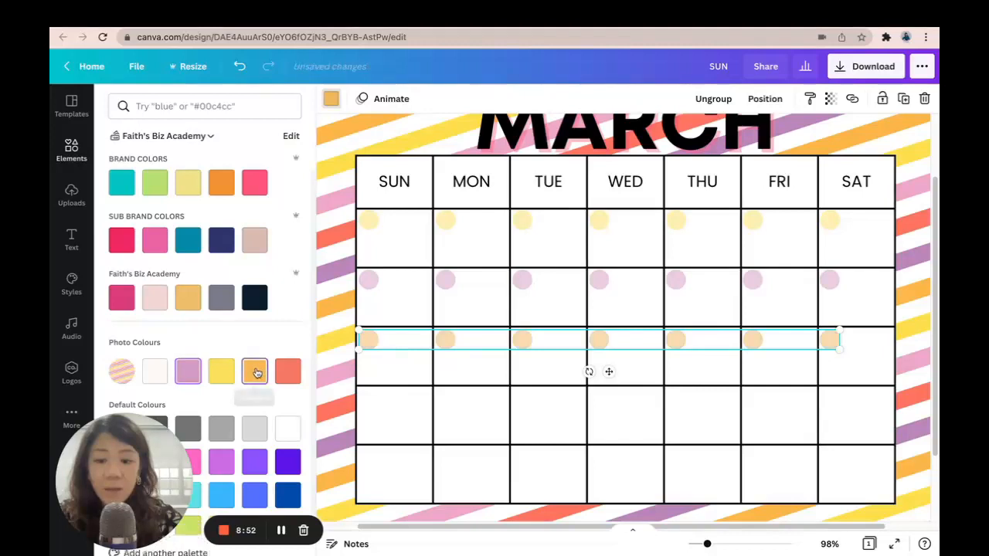
# Duplicate the group into the fourth row coloured coral, then copy it down into the fifth row
pyautogui.click(903, 100)
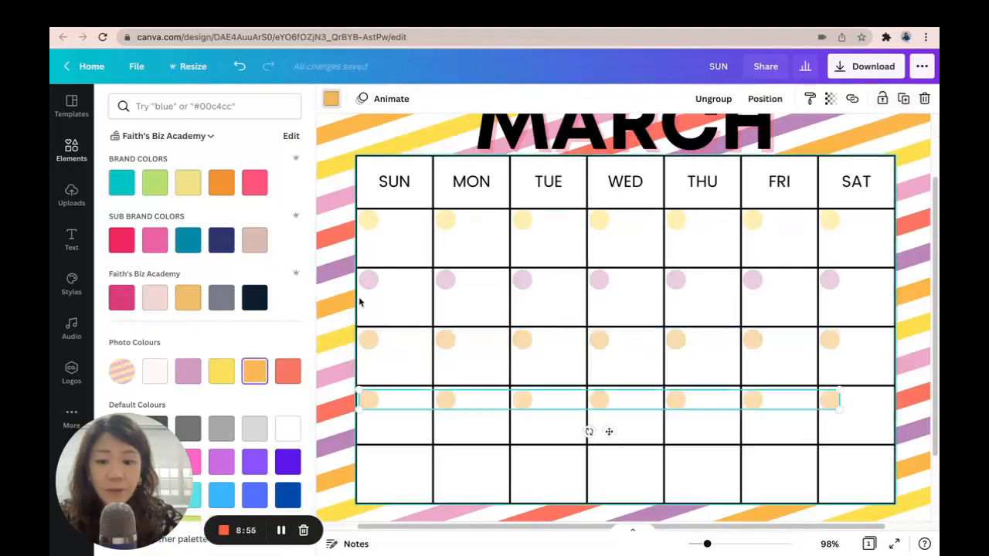
pyautogui.click(287, 373)
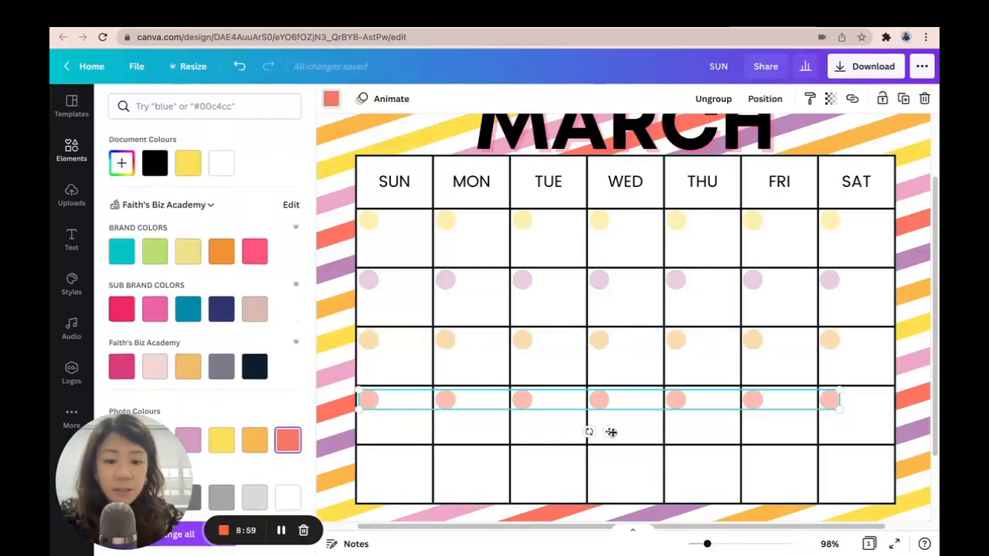
pyautogui.click(762, 426)
pyautogui.click(584, 402)
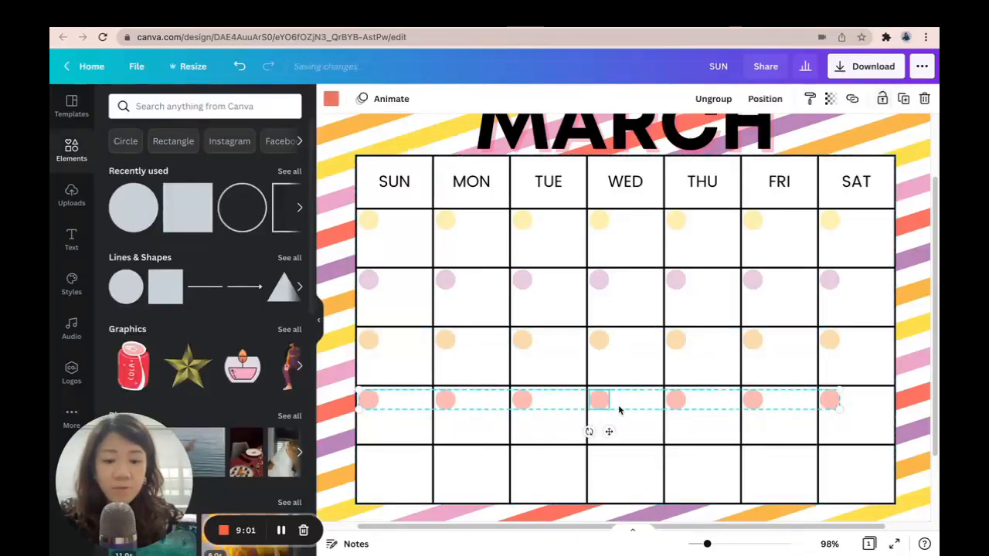
pyautogui.click(597, 350)
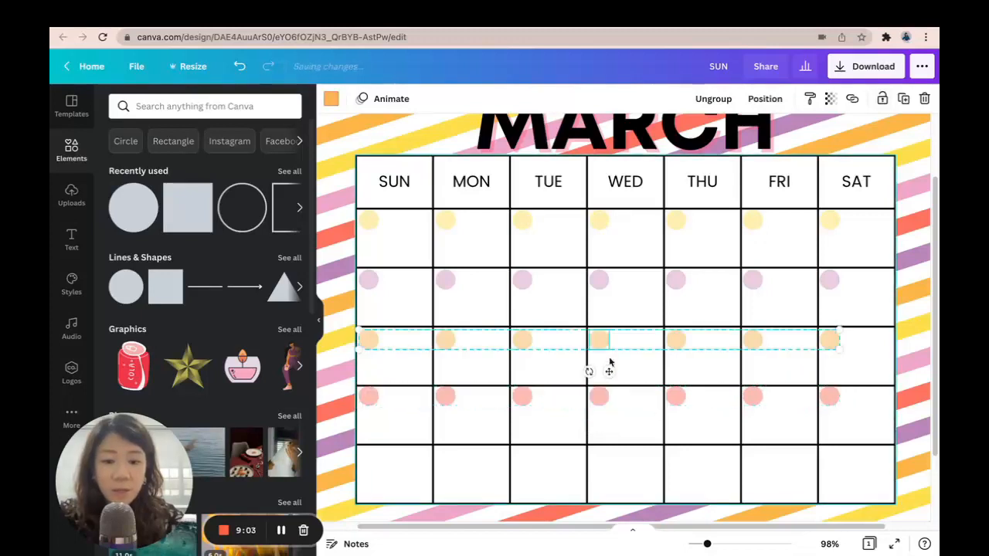
pyautogui.click(605, 406)
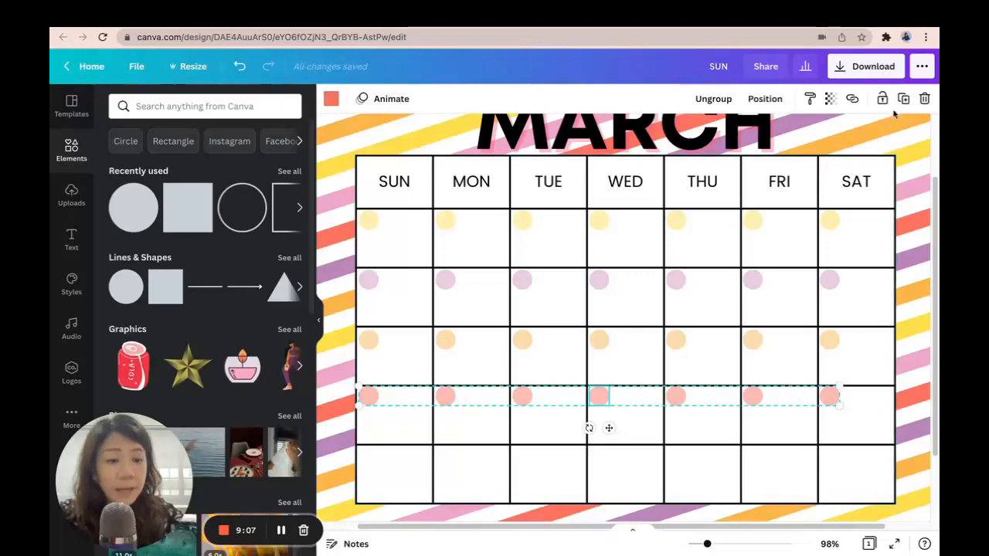
pyautogui.hotkey('ctrl', 'd')
pyautogui.moveTo(623, 435); pyautogui.dragTo(610, 488)
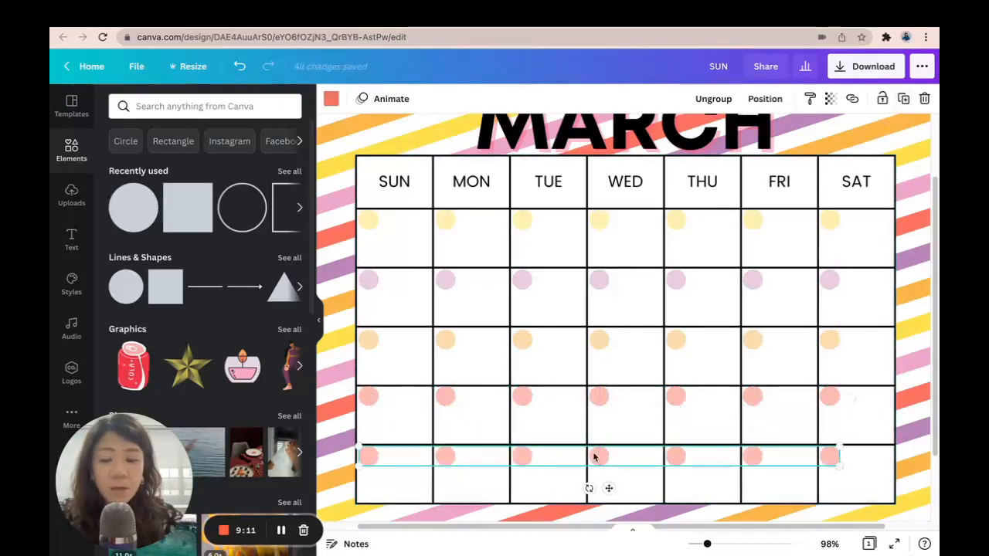
# Recolour the fifth-row square group with the yellow photo colour
pyautogui.click(331, 98)
pyautogui.scroll(-3, 202, 339)
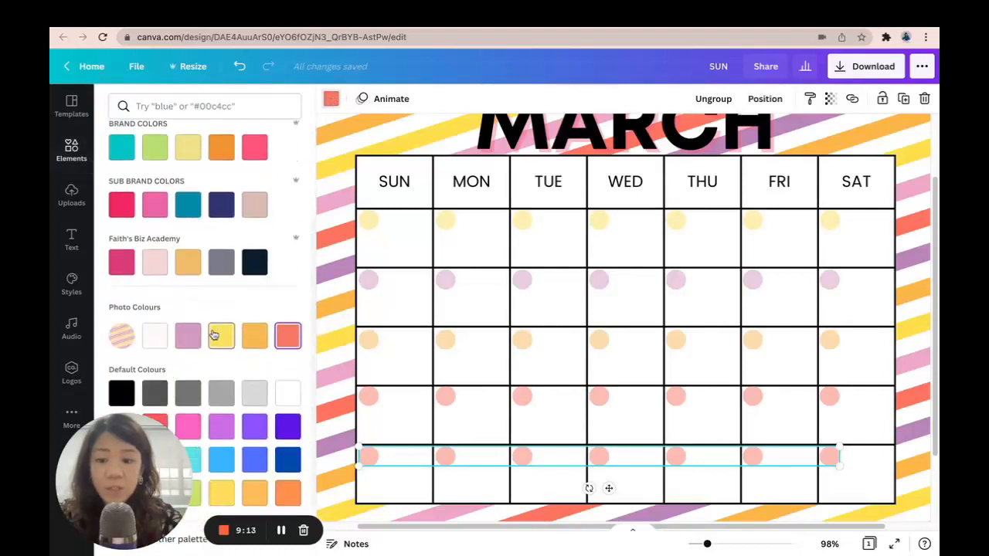
pyautogui.click(221, 336)
pyautogui.moveTo(706, 543); pyautogui.dragTo(699, 543)
pyautogui.click(893, 320)
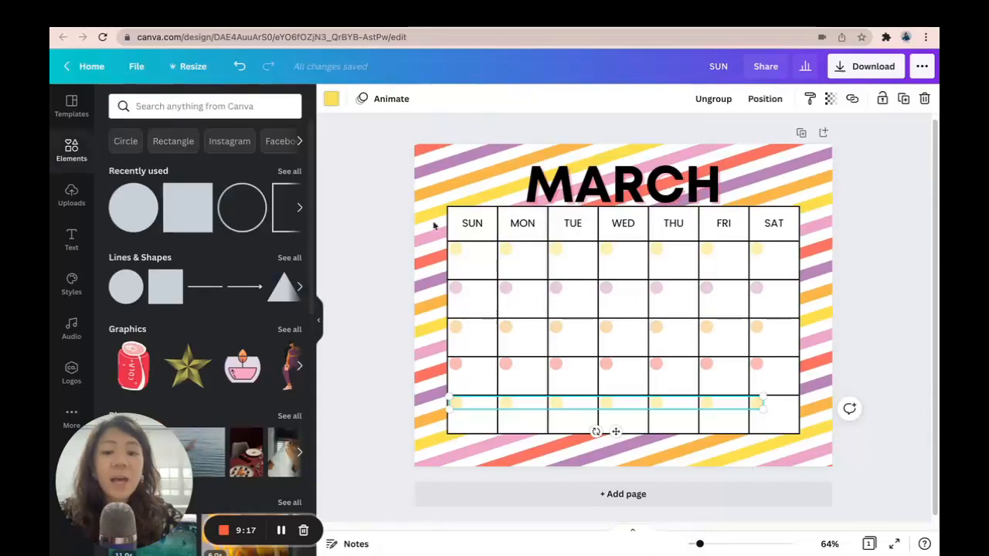
# Duplicate the calendar page and delete the striped background image from the copy
pyautogui.click(889, 324)
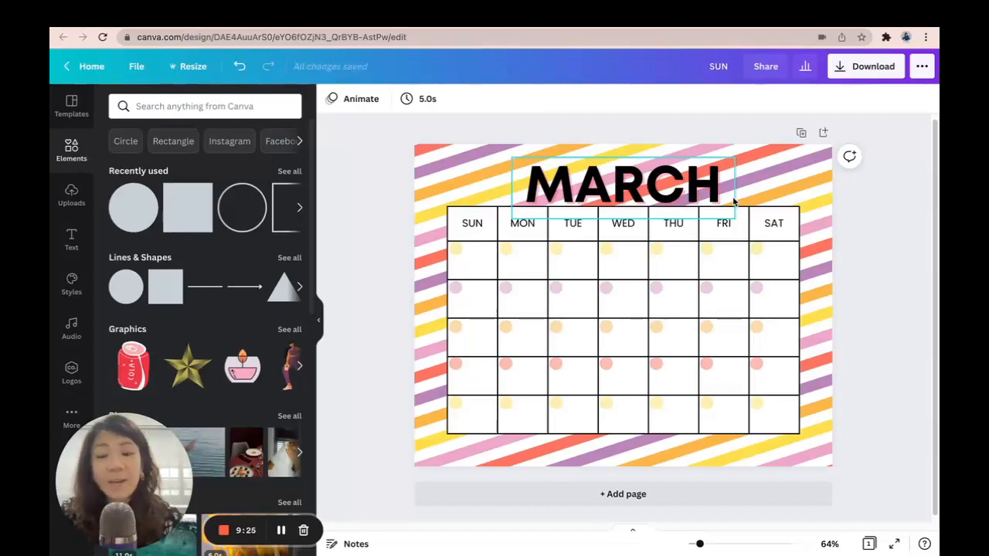
pyautogui.click(801, 135)
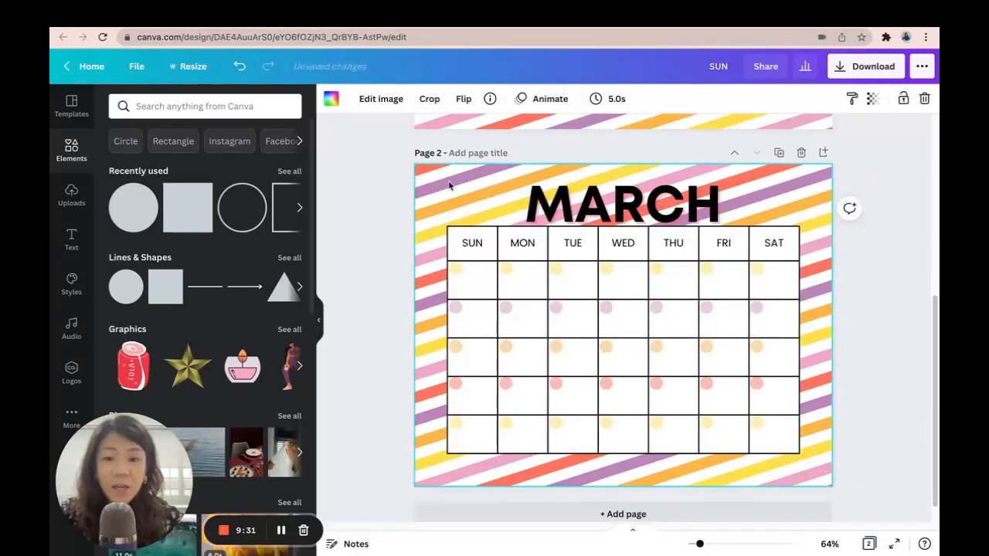
pyautogui.press('Delete')
# Add the yellow star image from uploads and shrink it into the new page's top-left corner
pyautogui.click(70, 199)
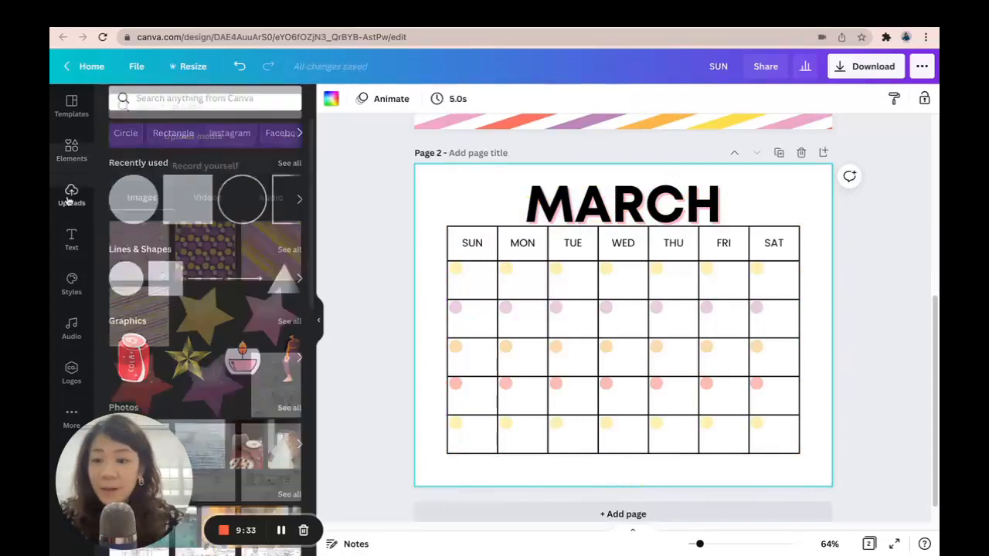
pyautogui.scroll(-1, 228, 255)
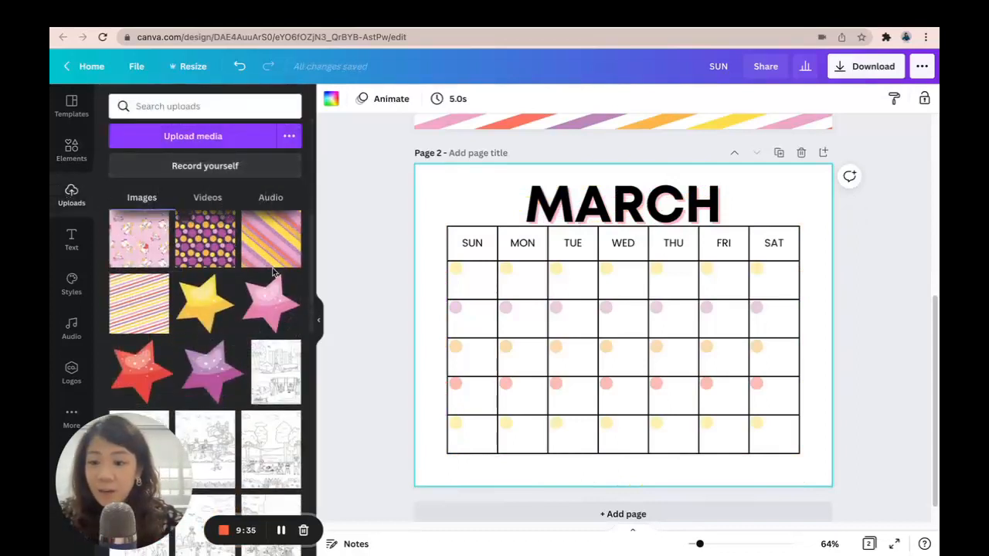
pyautogui.click(197, 306)
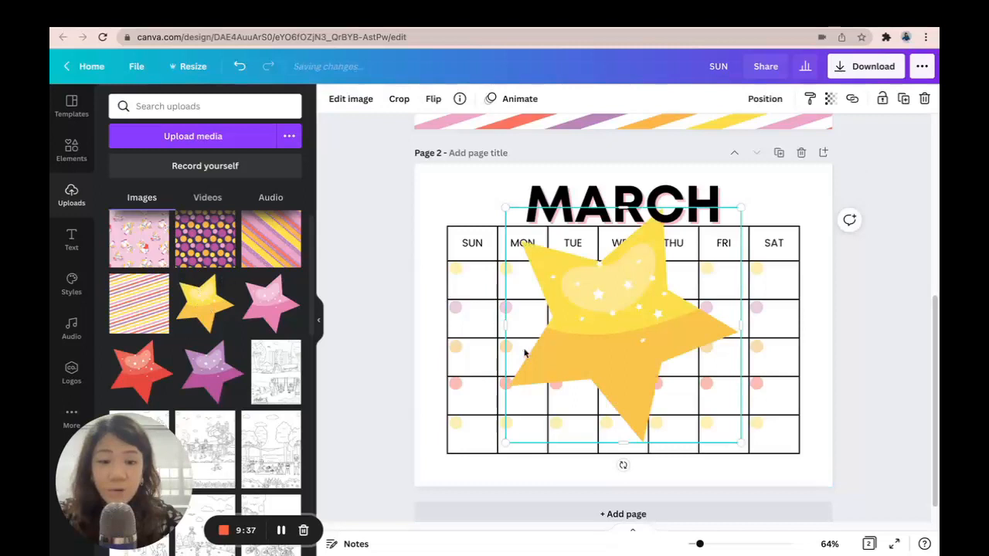
pyautogui.moveTo(742, 209); pyautogui.dragTo(450, 209)
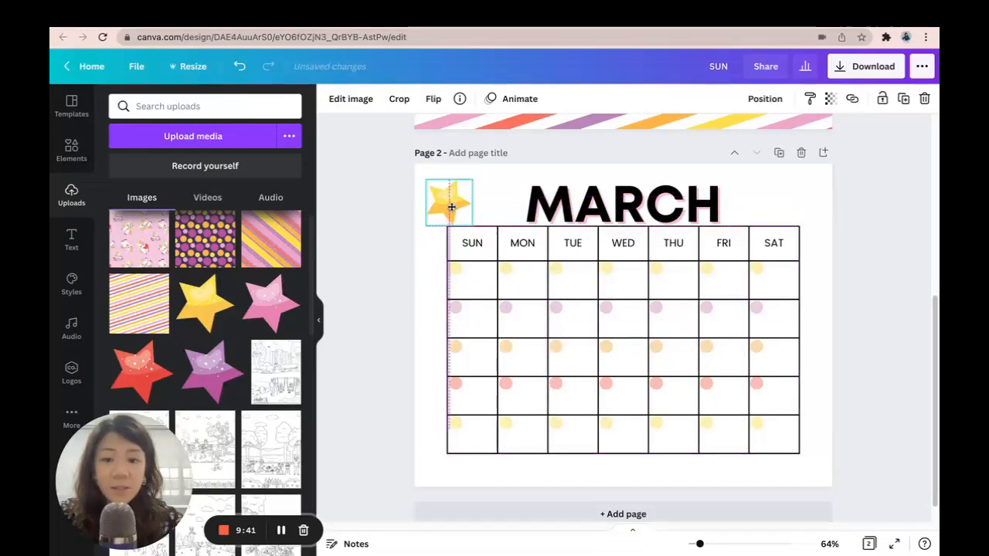
# Add the pink and purple star images, shrinking them into the top-right and bottom-left corners
pyautogui.click(267, 303)
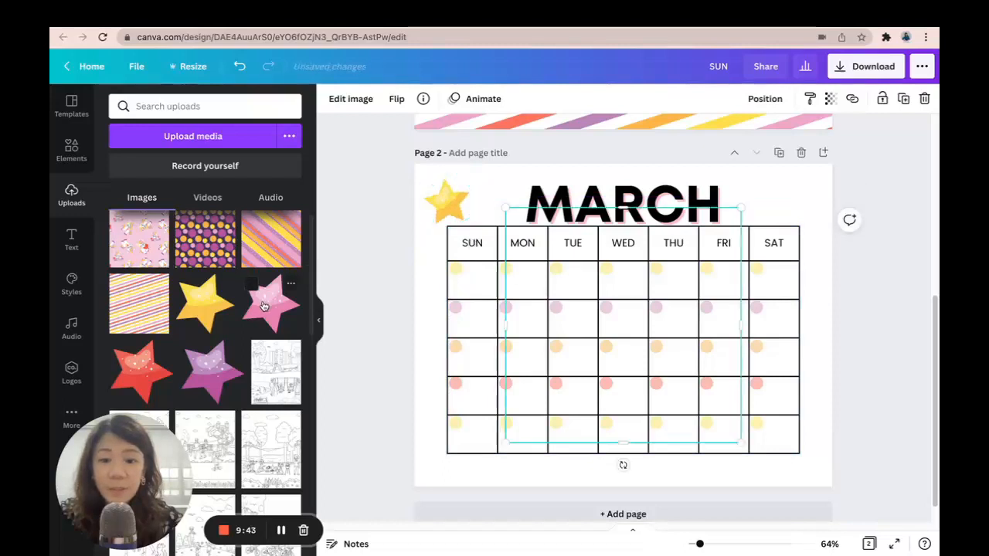
pyautogui.moveTo(510, 437); pyautogui.dragTo(802, 221)
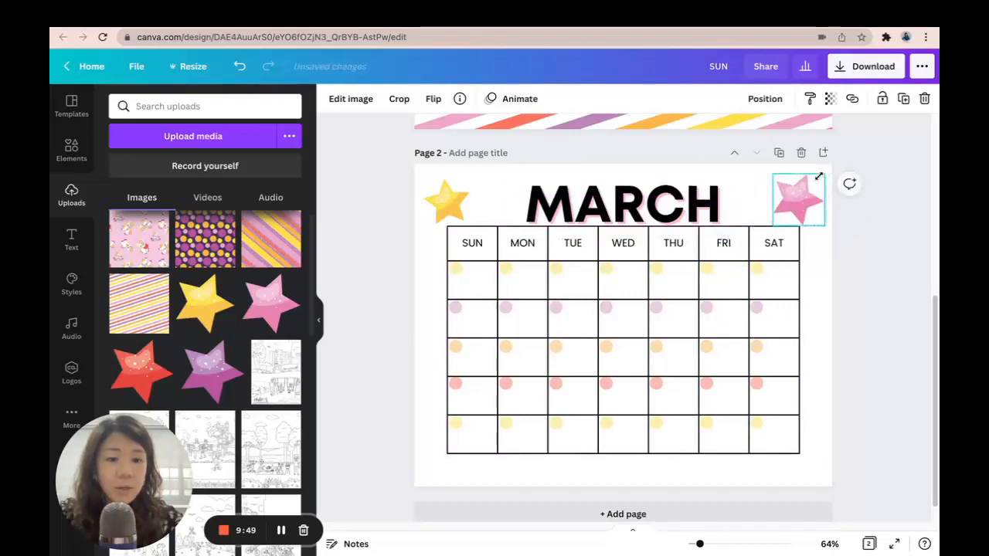
pyautogui.click(205, 373)
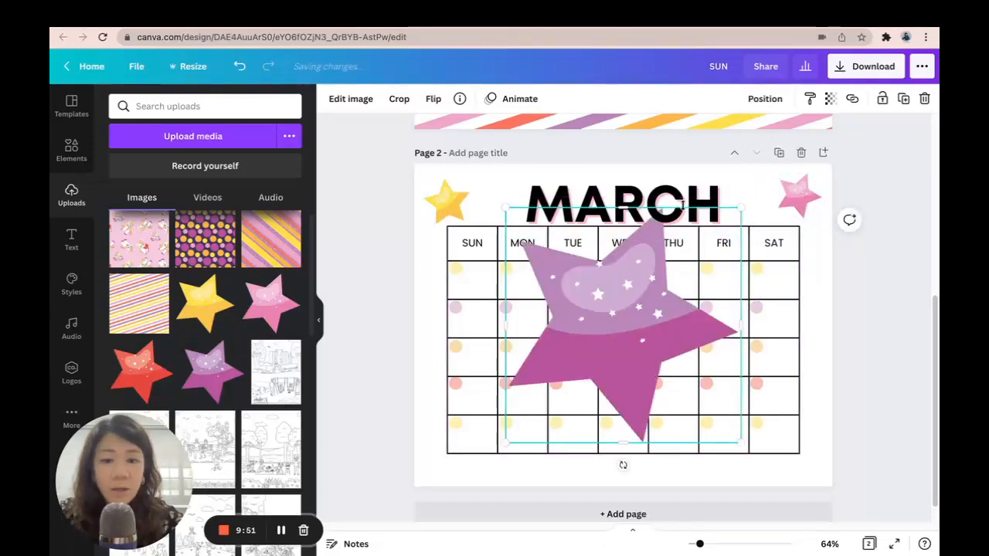
pyautogui.moveTo(741, 208); pyautogui.dragTo(448, 455)
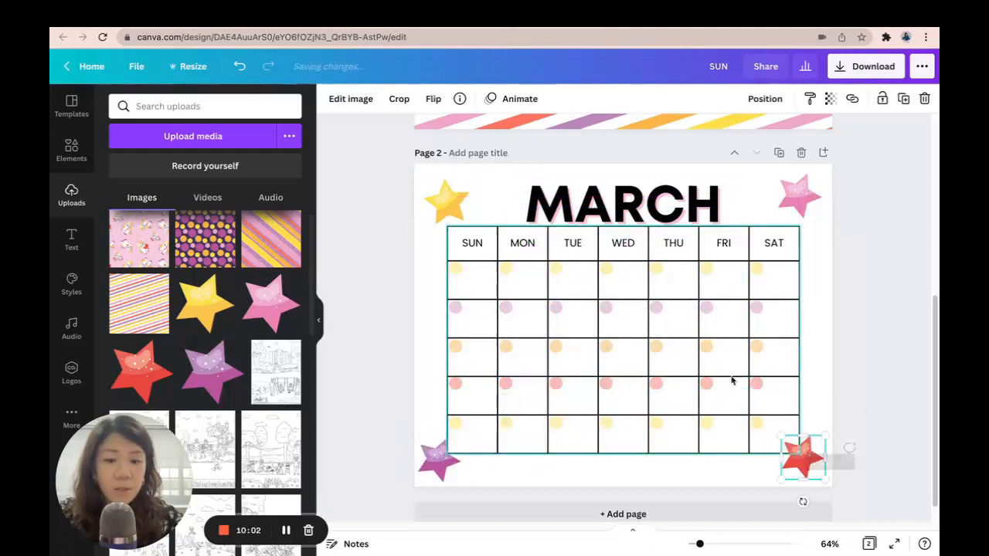
# Change the second page's title text to APRIL
pyautogui.click(595, 197)
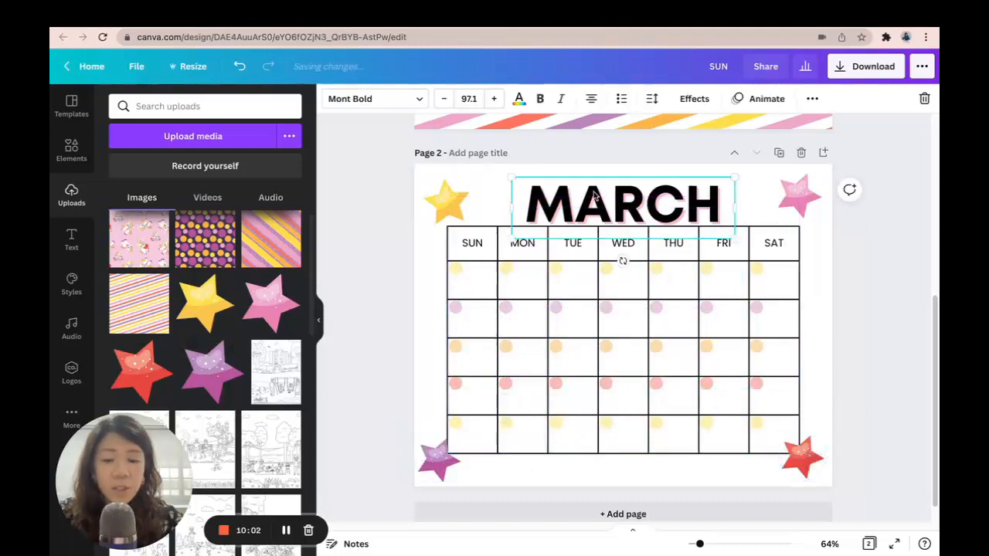
pyautogui.doubleClick(594, 197)
pyautogui.write('APRIL')
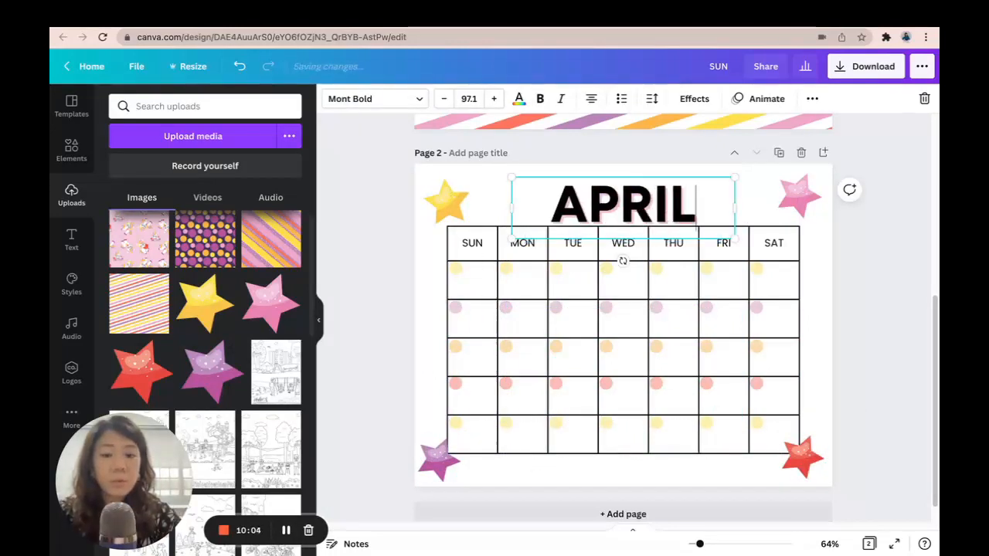
pyautogui.click(854, 286)
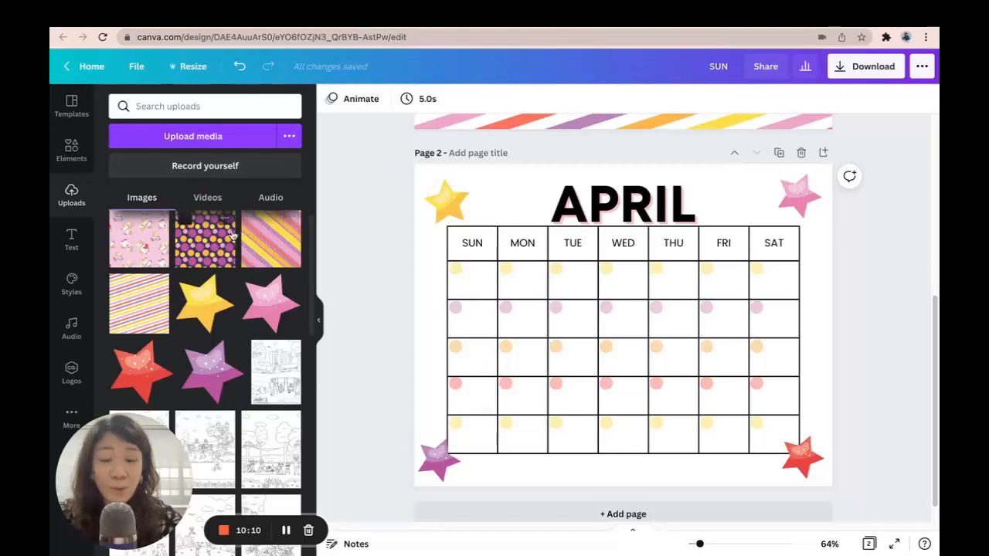
# Upload the image Template_Unicorn school-03.png from the PNG folder
pyautogui.click(230, 138)
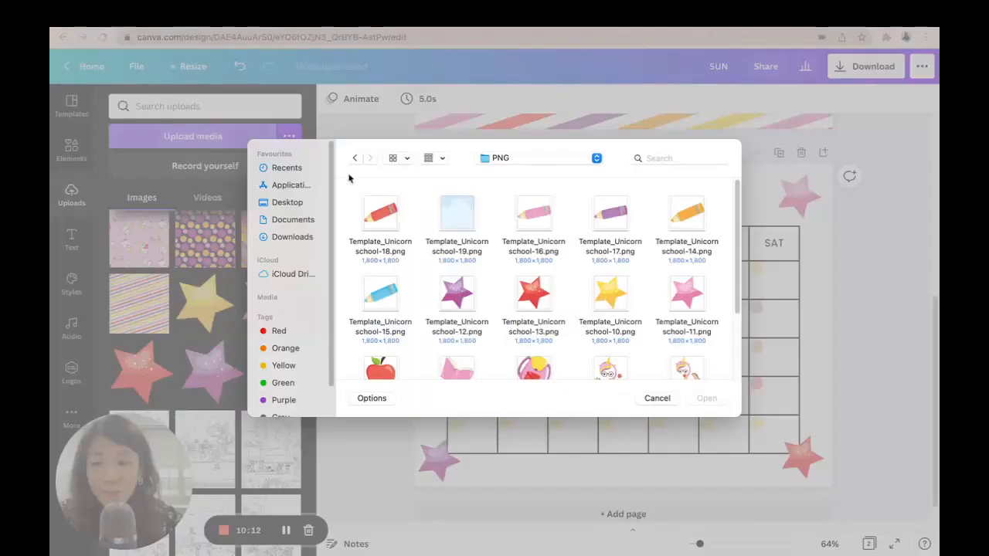
pyautogui.scroll(-5, 634, 271)
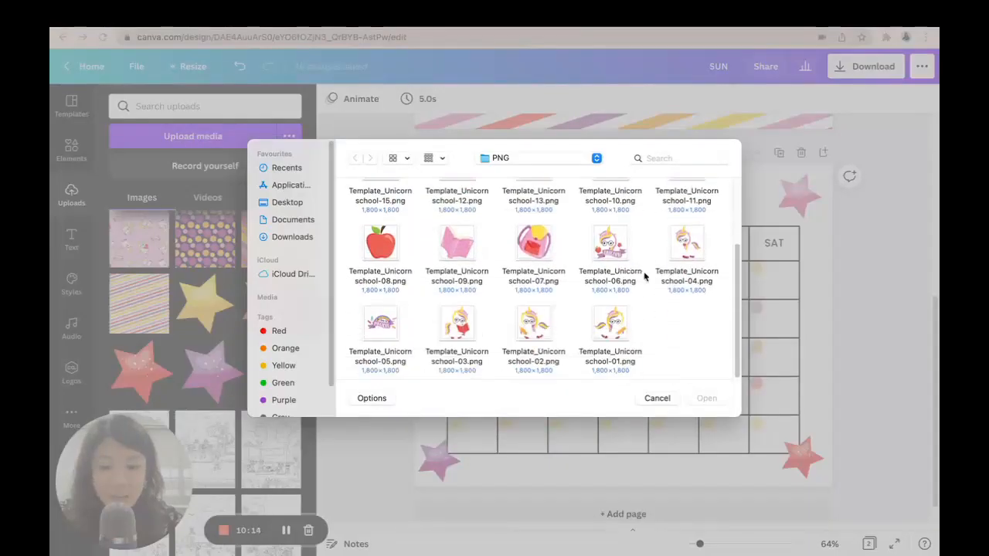
pyautogui.click(453, 332)
pyautogui.click(706, 399)
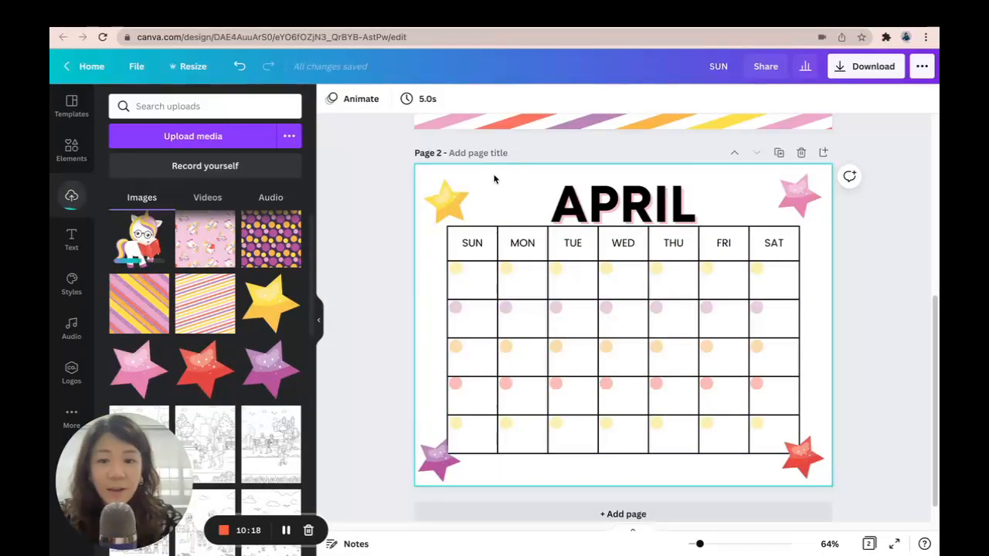
# Set the April page's background colour to pale pink #FFE5F7
pyautogui.click(495, 179)
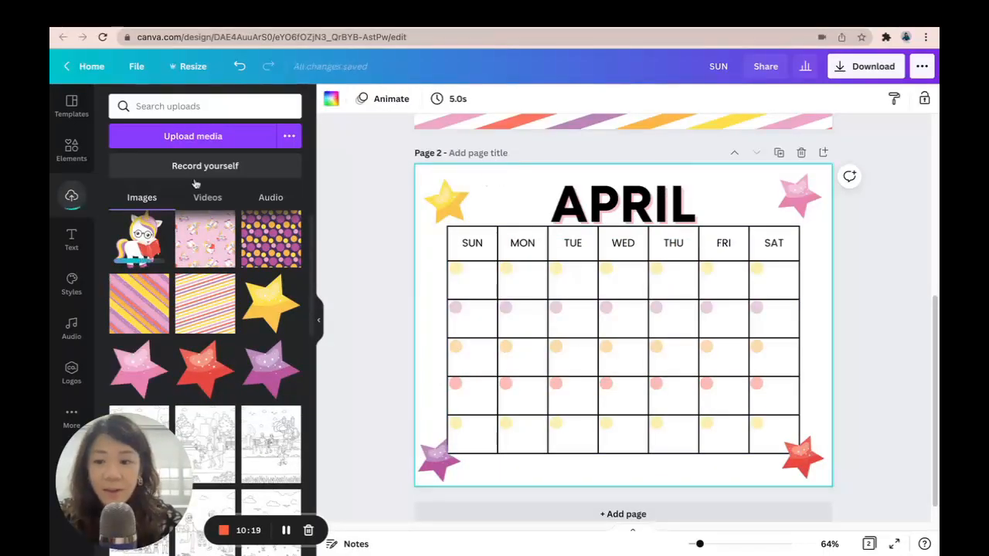
pyautogui.click(329, 99)
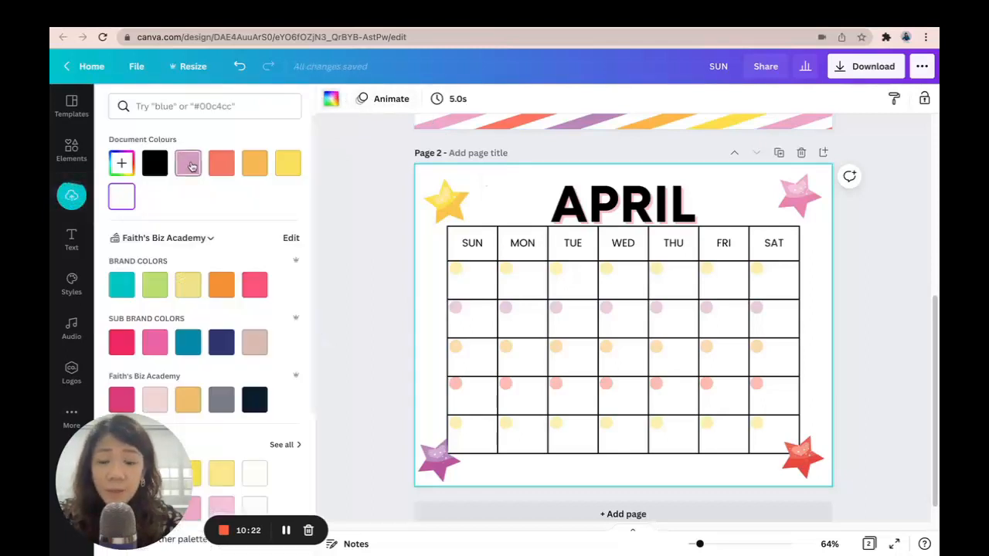
pyautogui.click(186, 163)
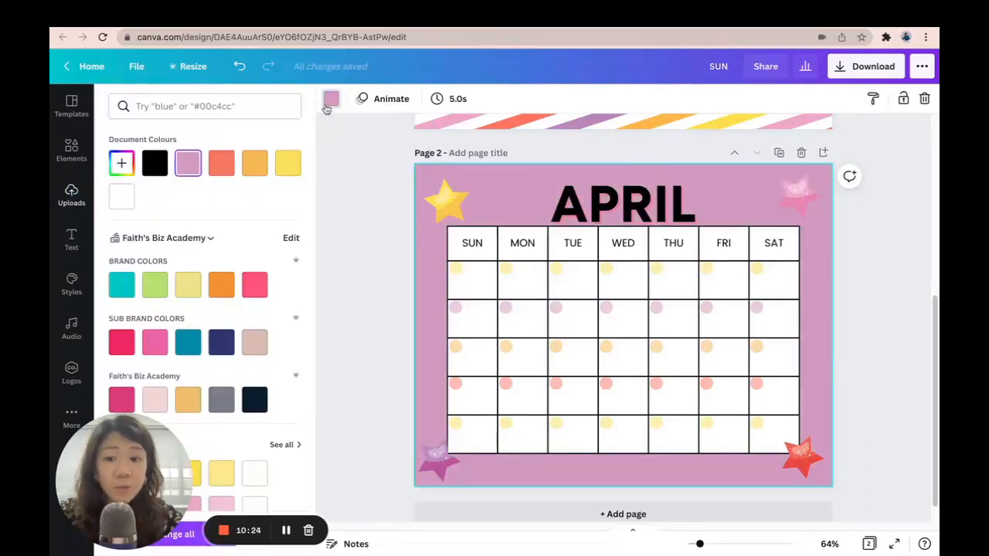
pyautogui.click(122, 163)
pyautogui.moveTo(164, 204); pyautogui.dragTo(136, 194)
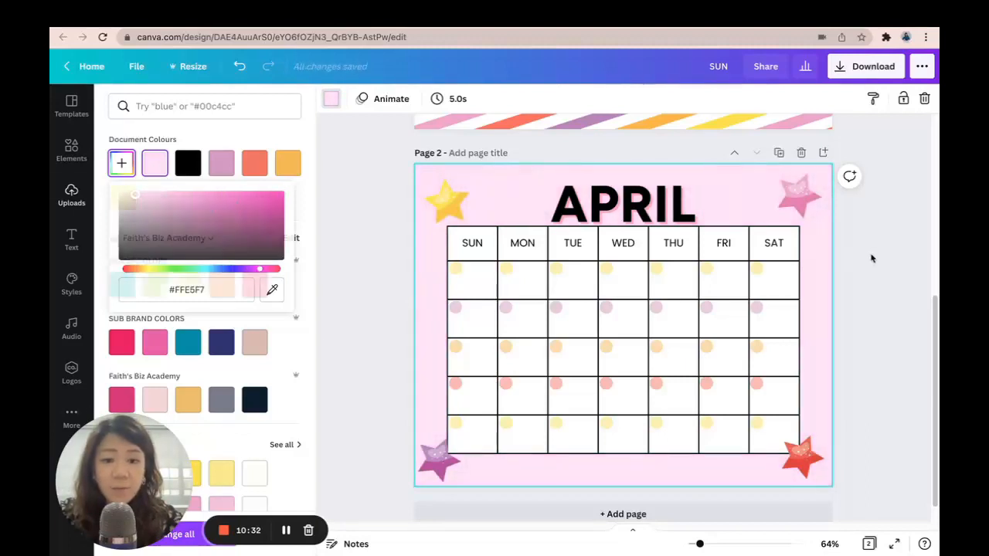
pyautogui.click(870, 258)
# Add the unicorn image, shrink and tilt it into the top-left corner, with the yellow star beside it
pyautogui.click(152, 257)
pyautogui.moveTo(738, 208); pyautogui.dragTo(471, 280)
pyautogui.moveTo(448, 190); pyautogui.dragTo(537, 194)
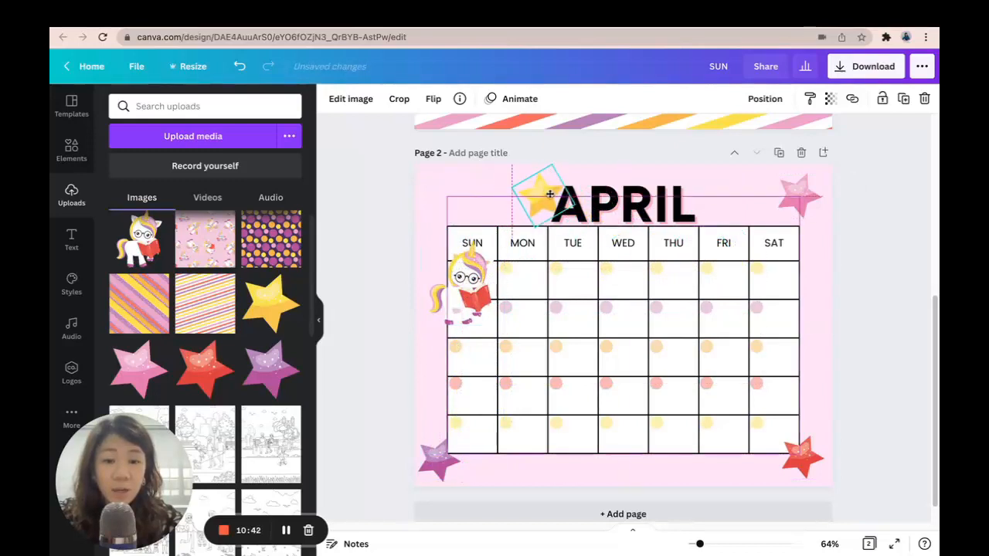
pyautogui.rightClick(550, 198)
pyautogui.click(815, 255)
pyautogui.moveTo(464, 294); pyautogui.dragTo(456, 220)
pyautogui.moveTo(495, 251); pyautogui.dragTo(444, 272)
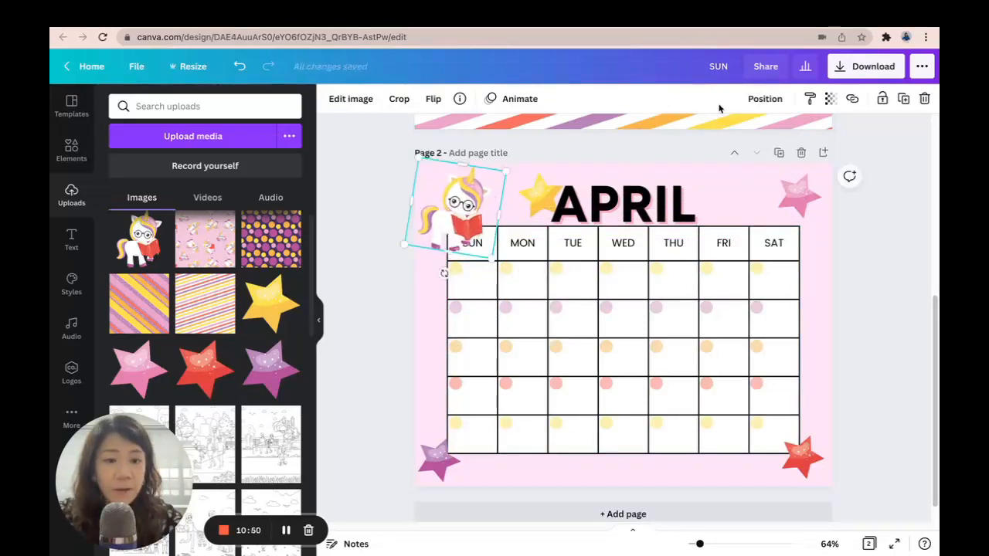
# Reposition the APRIL title using the align-to-page options
pyautogui.click(764, 99)
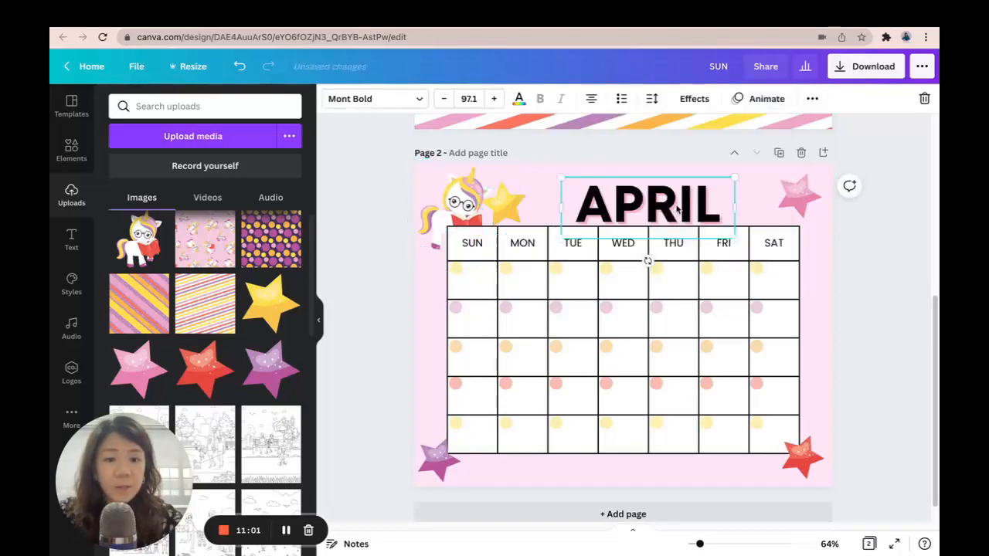
pyautogui.click(812, 98)
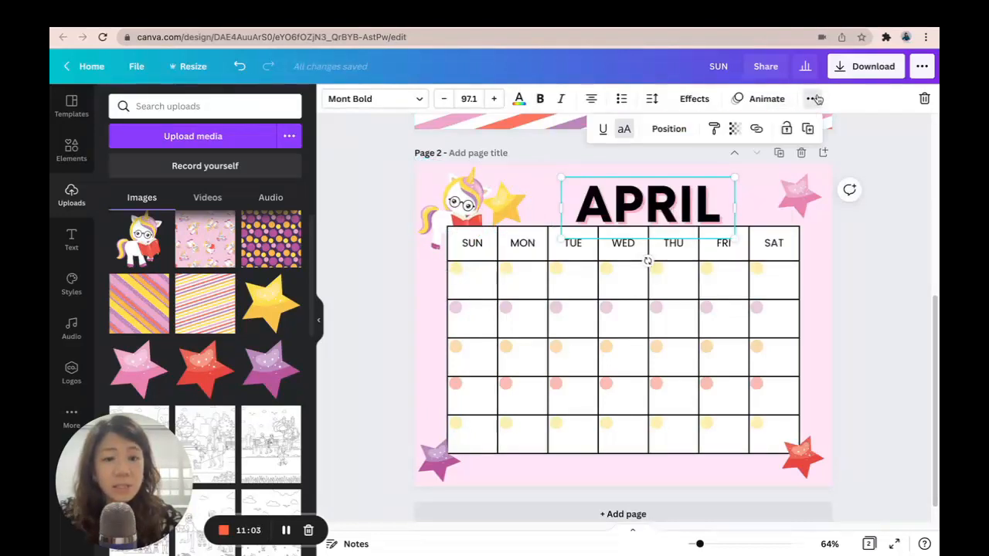
pyautogui.click(669, 128)
pyautogui.click(615, 243)
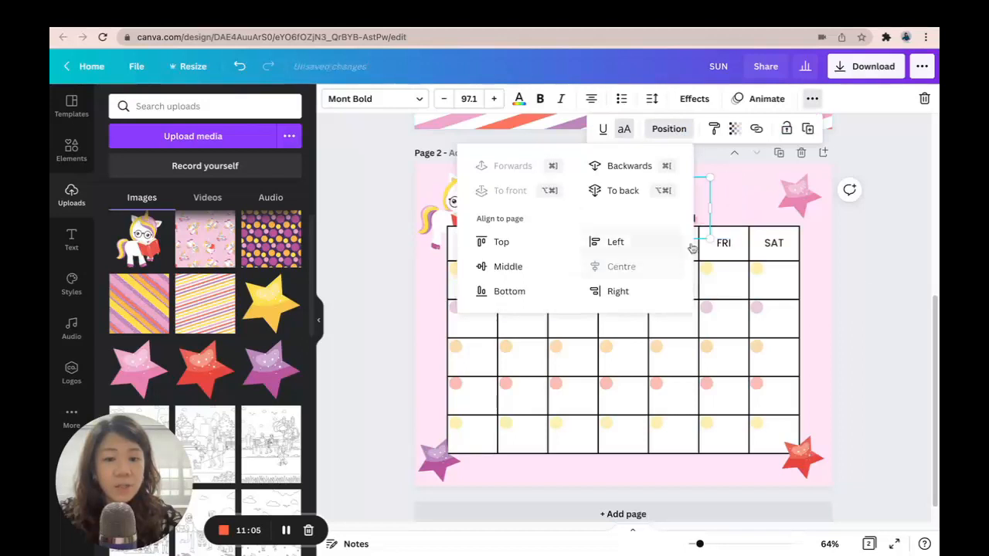
pyautogui.click(894, 295)
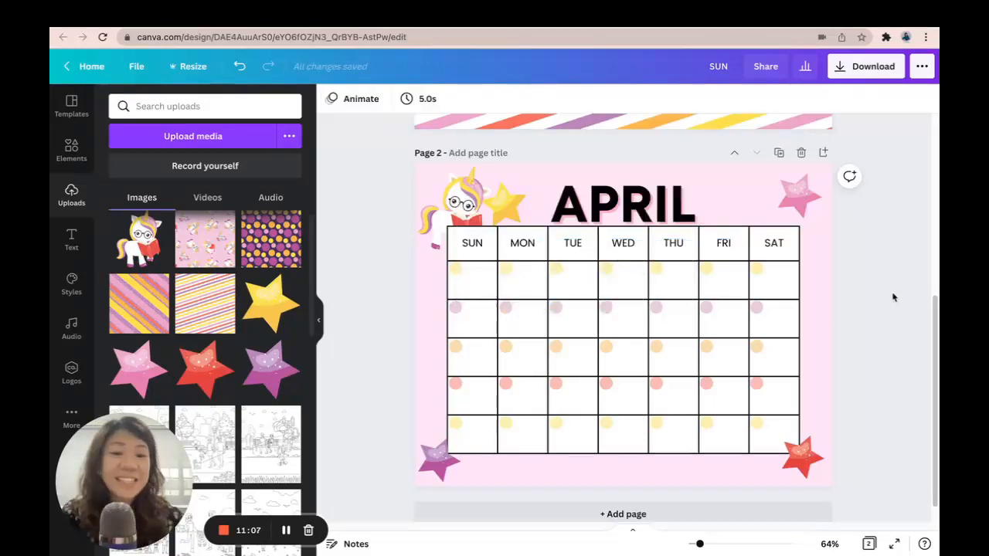
# Review the March and April pages and browse the Elements panel
pyautogui.scroll(1, 888, 299)
pyautogui.scroll(5, 888, 299)
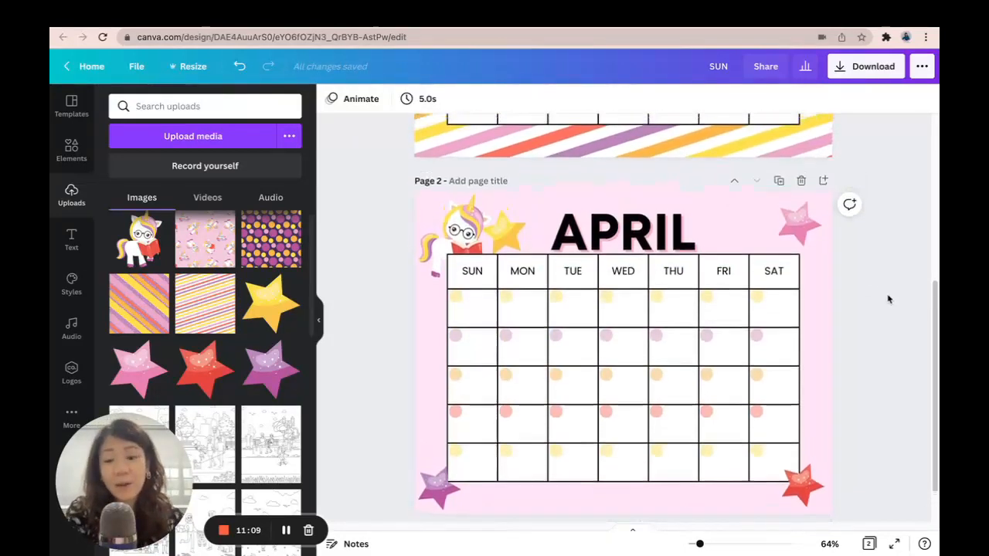
pyautogui.scroll(-3, 885, 289)
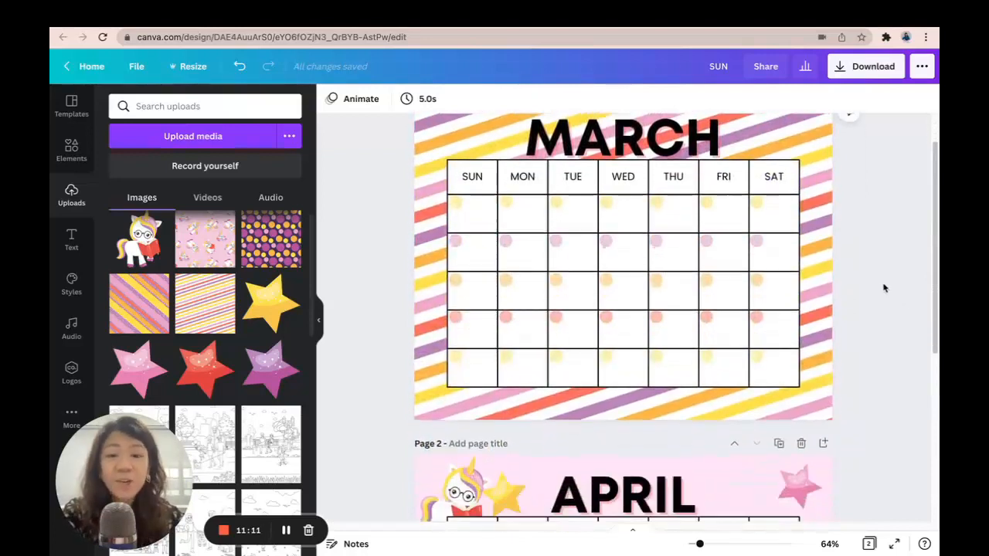
pyautogui.scroll(-3, 882, 284)
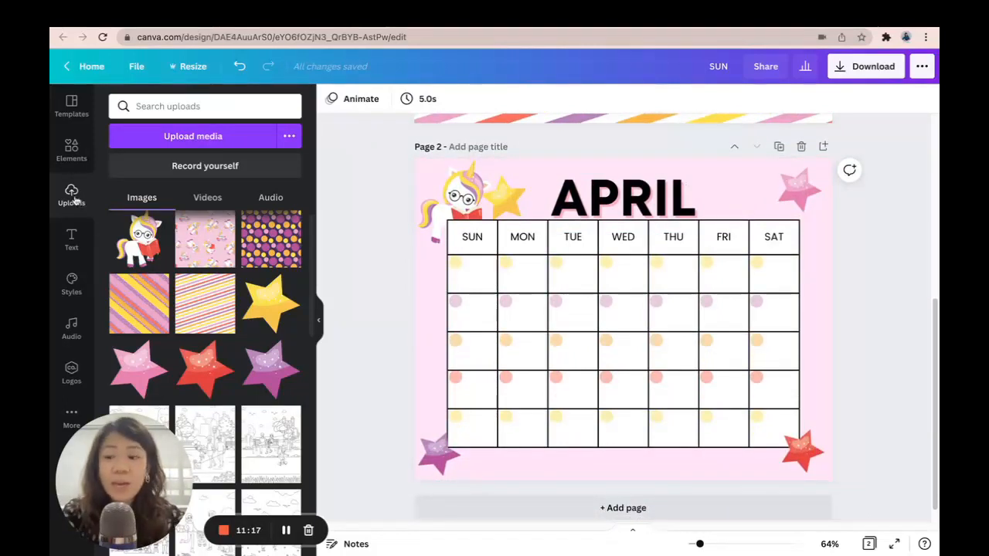
pyautogui.click(73, 155)
pyautogui.scroll(-10, 247, 290)
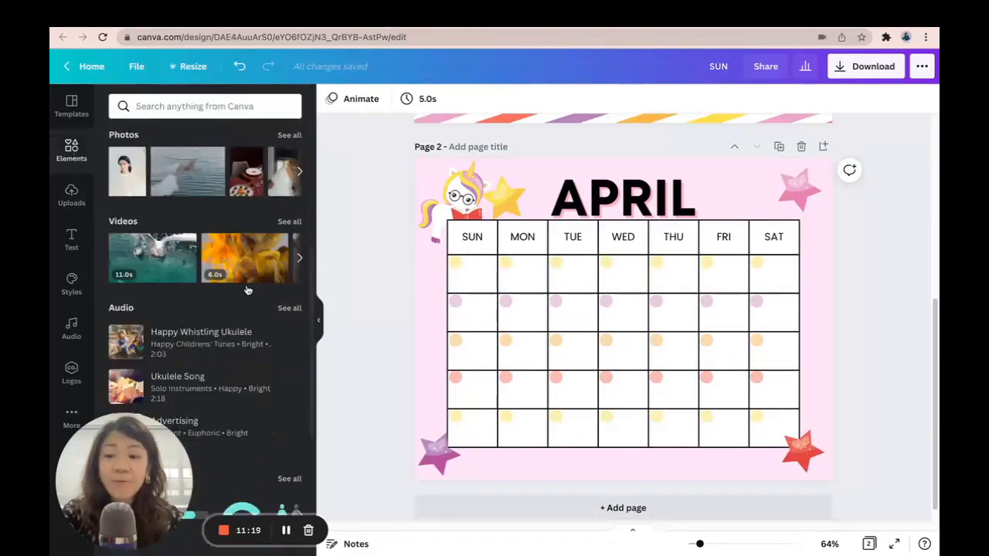